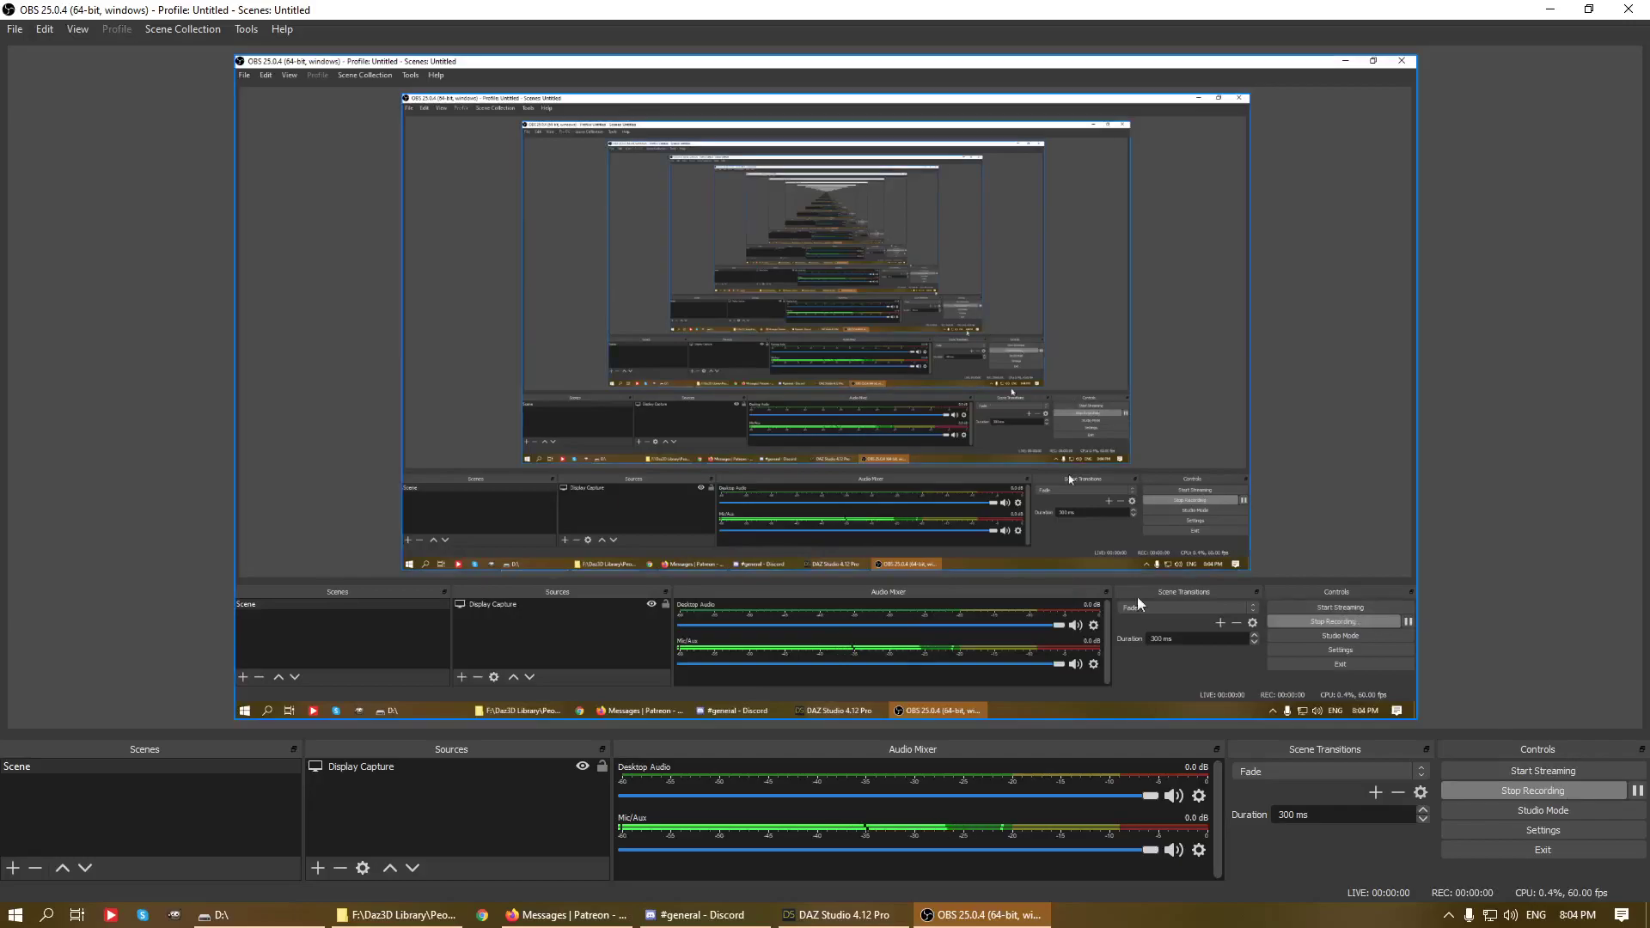
- Switch to DAZ Studio and examine Widowmaker's face from the front and from slightly off to the side
left_click(974, 916)
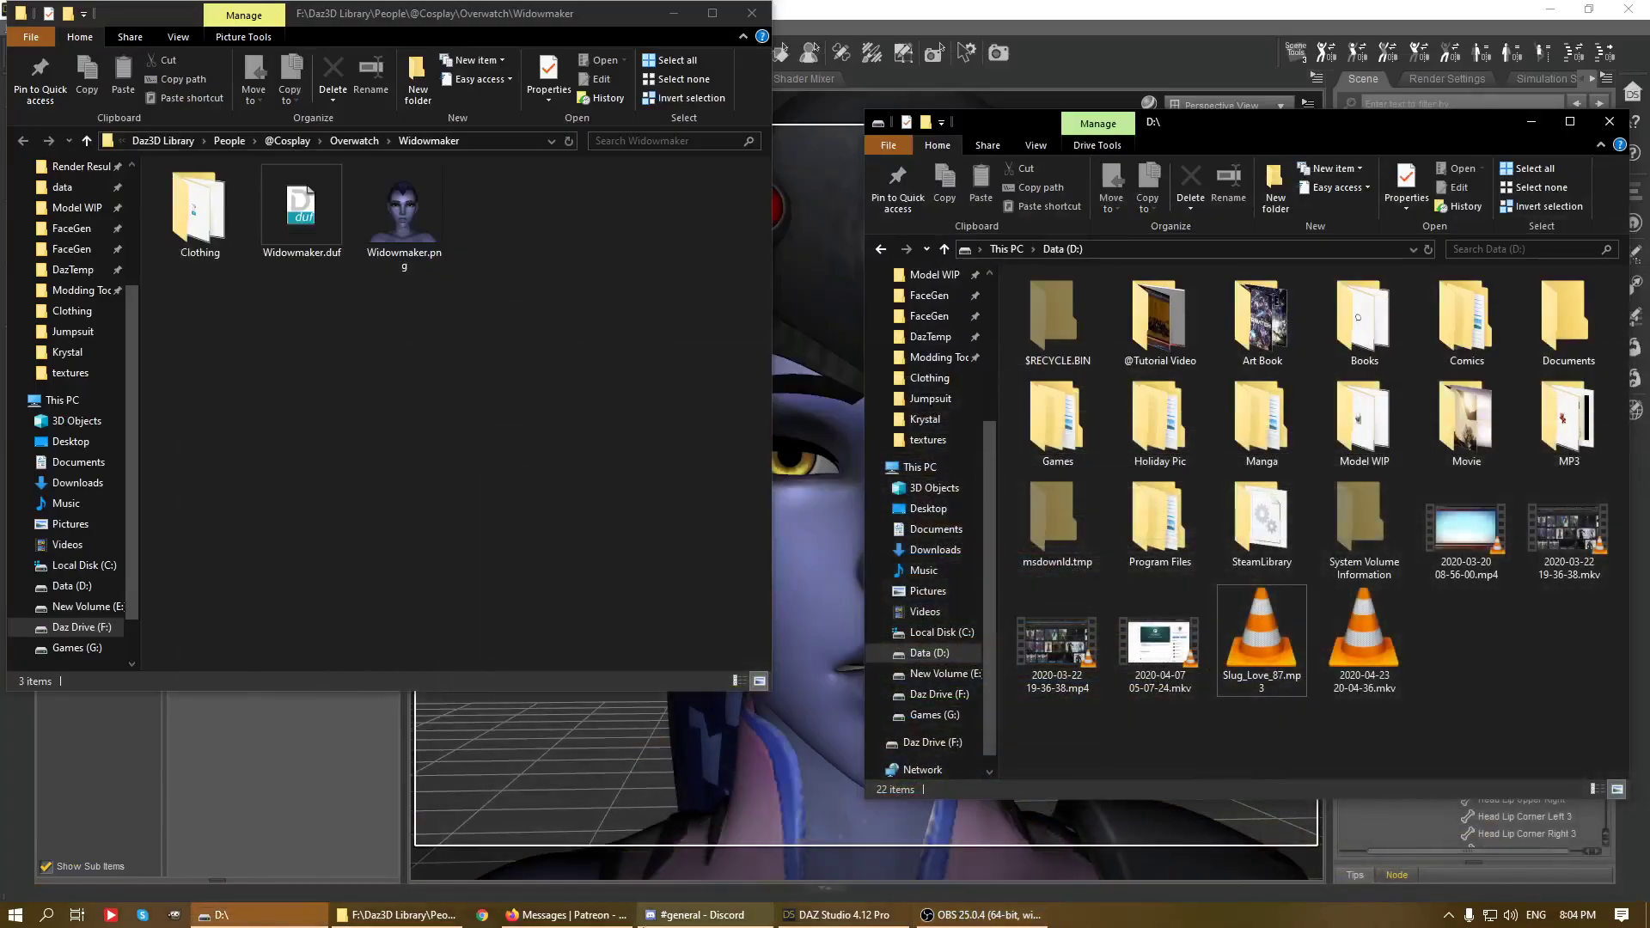
left_click(698, 915)
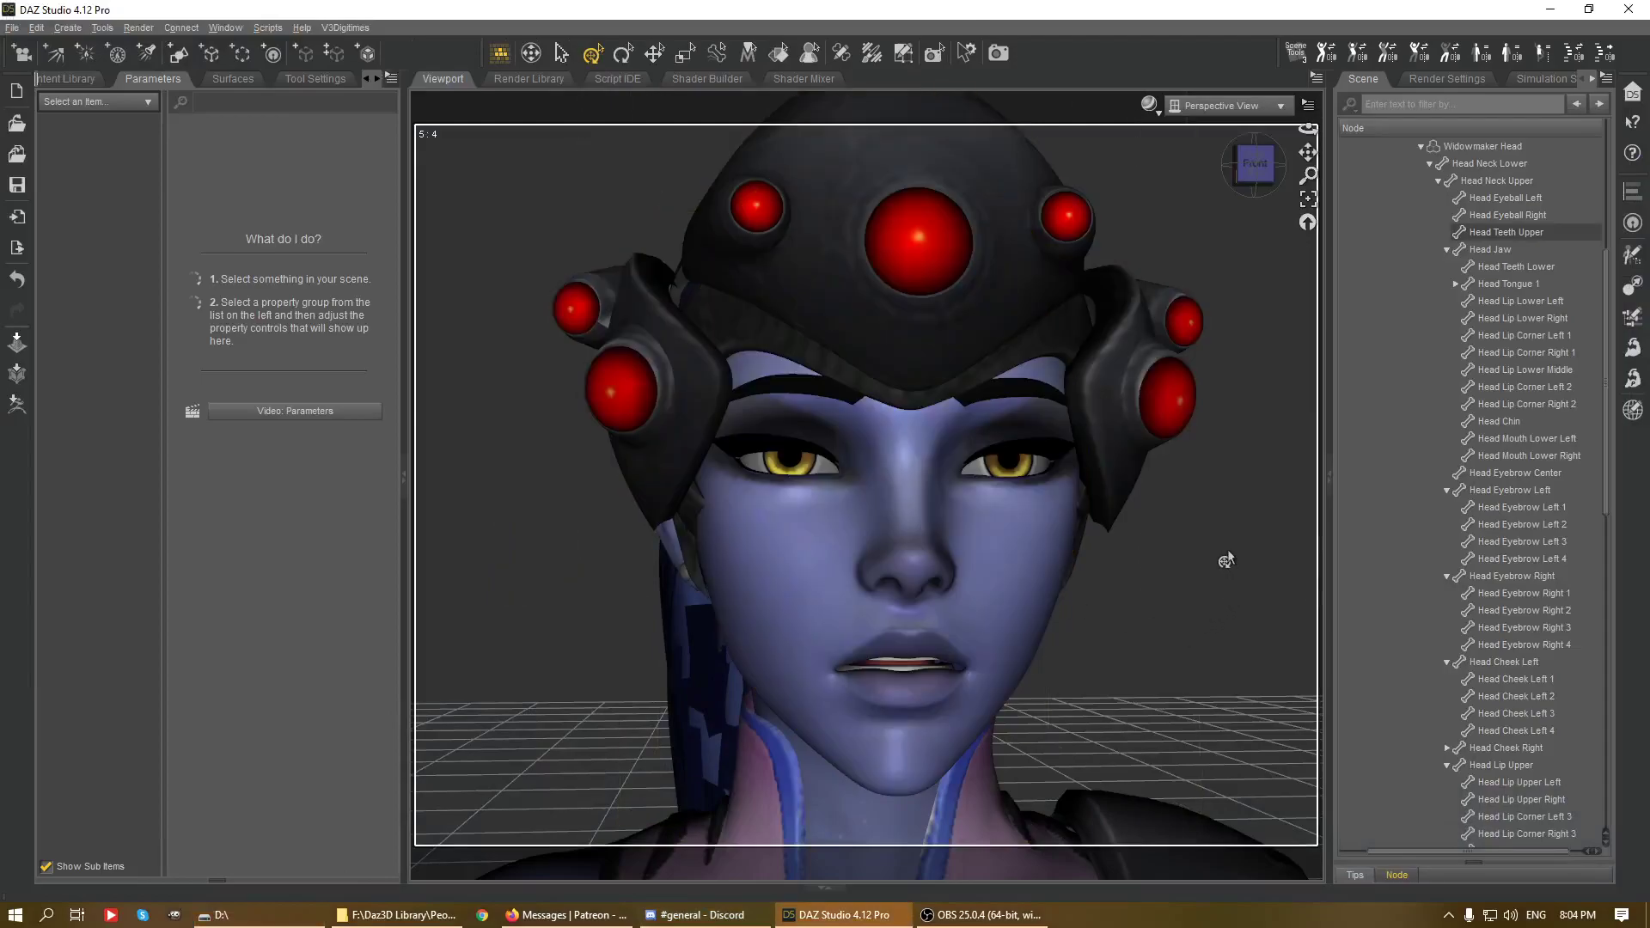
mouse_move(1255, 167)
left_mouse_down()
mouse_move(1324, 168)
mouse_move(1191, 167)
mouse_move(1258, 166)
left_mouse_up()
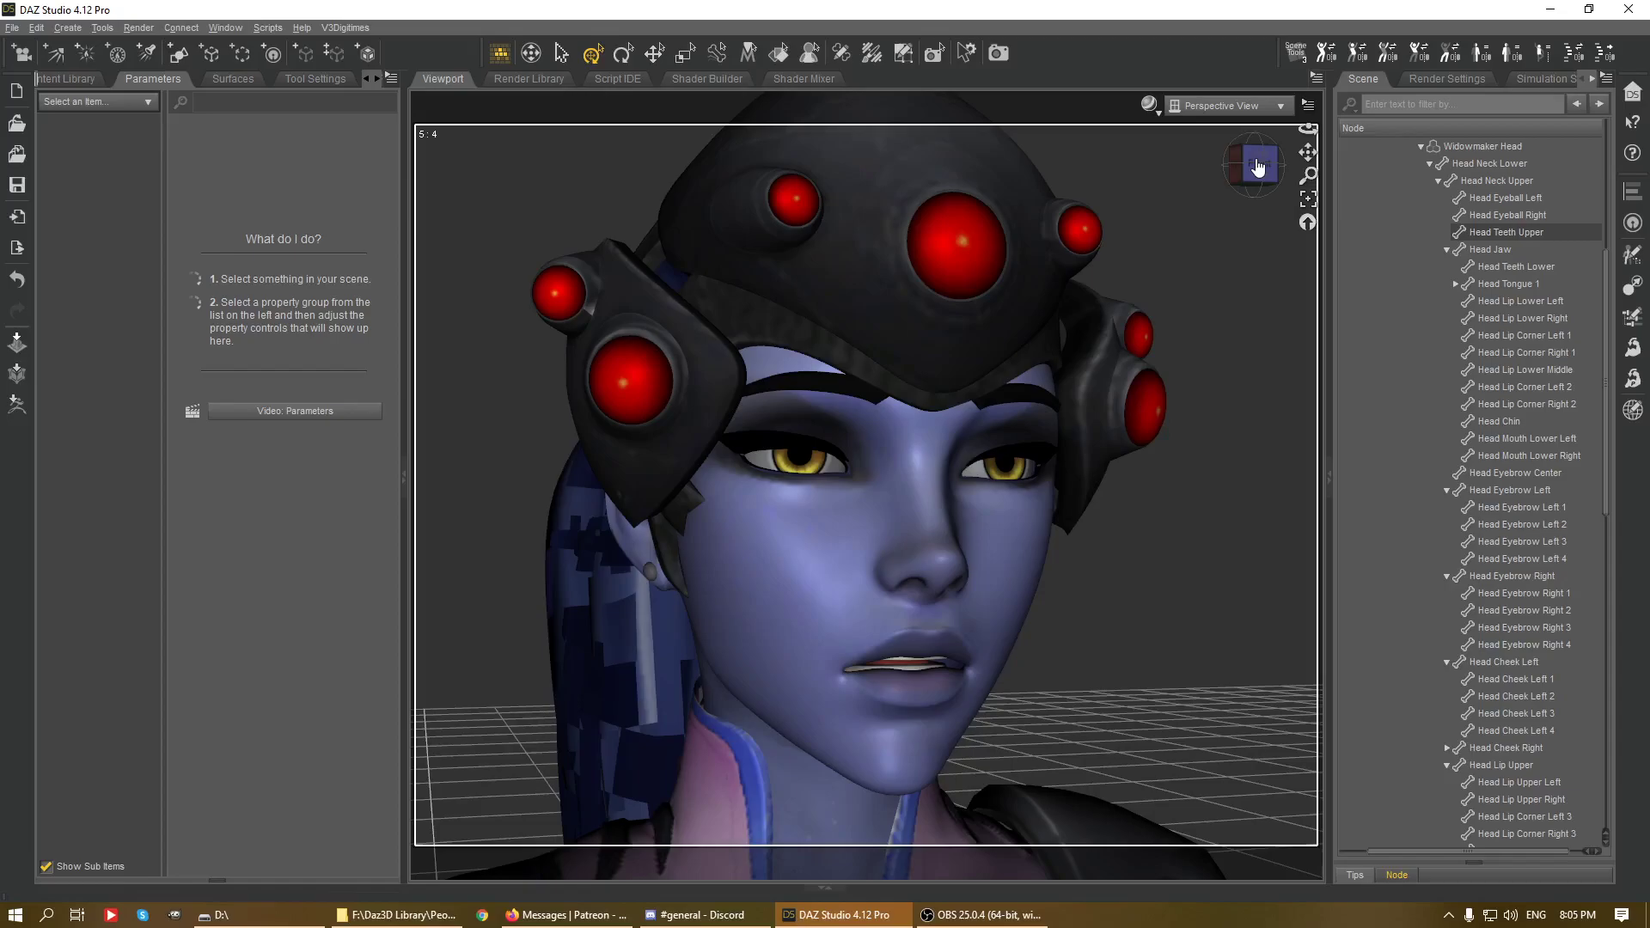
left_click_drag(1253, 165, 1249, 169)
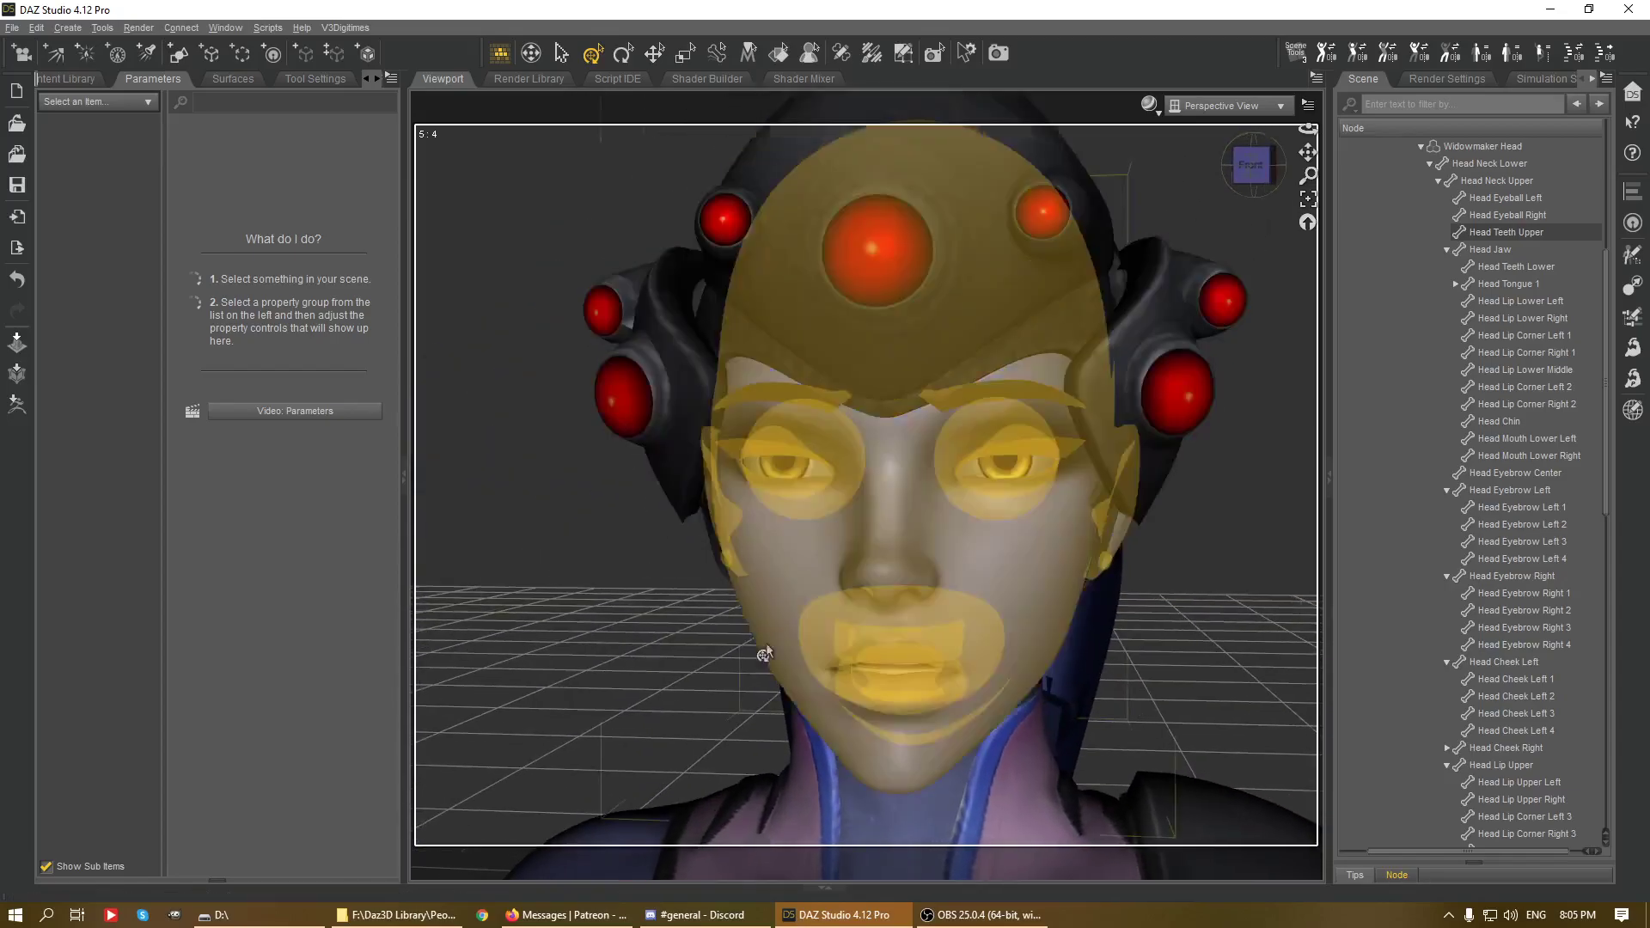
- Activate the Universal tool and clear the selection of the Widowmaker head
left_click(1019, 554)
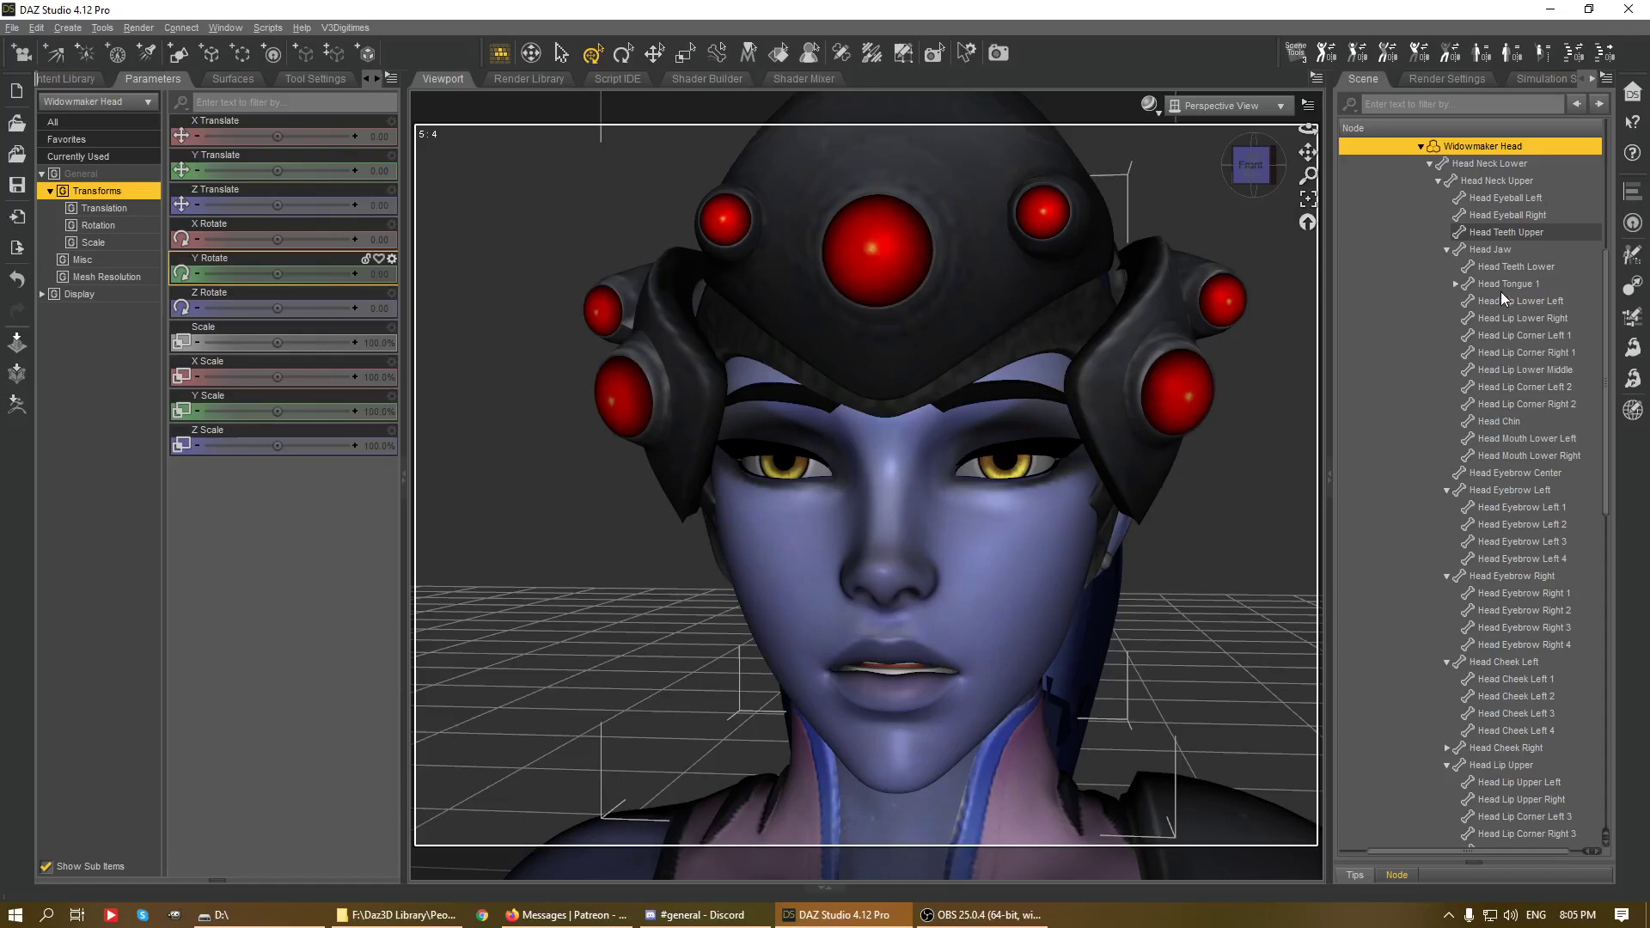
left_click(868, 56)
left_click(593, 53)
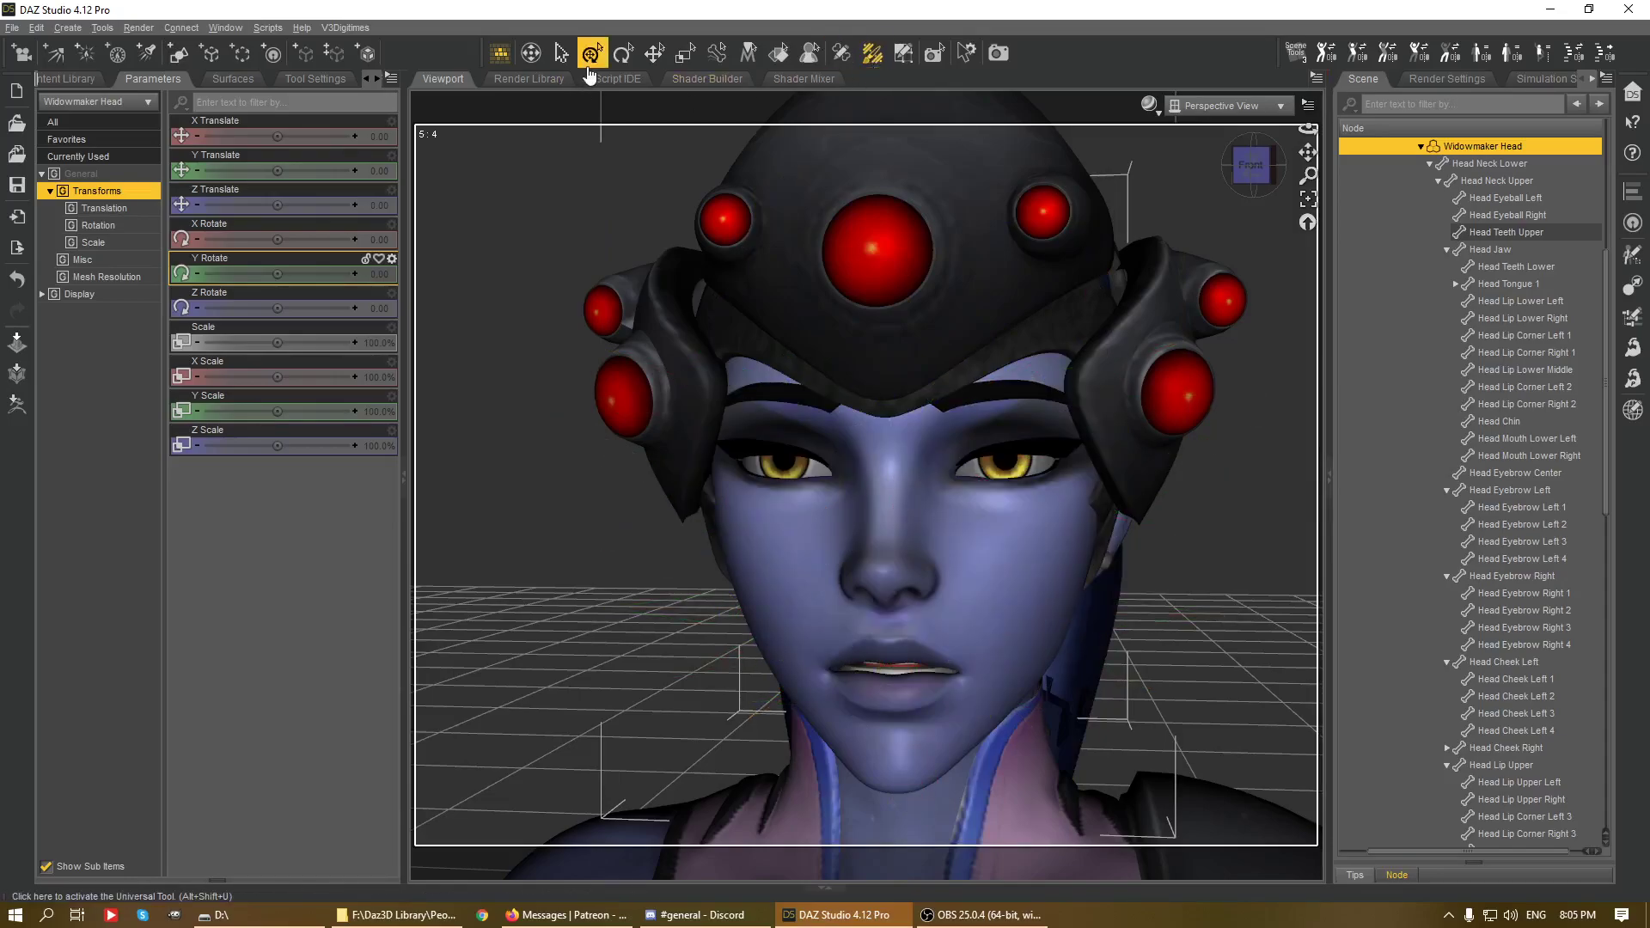
left_click(1250, 629)
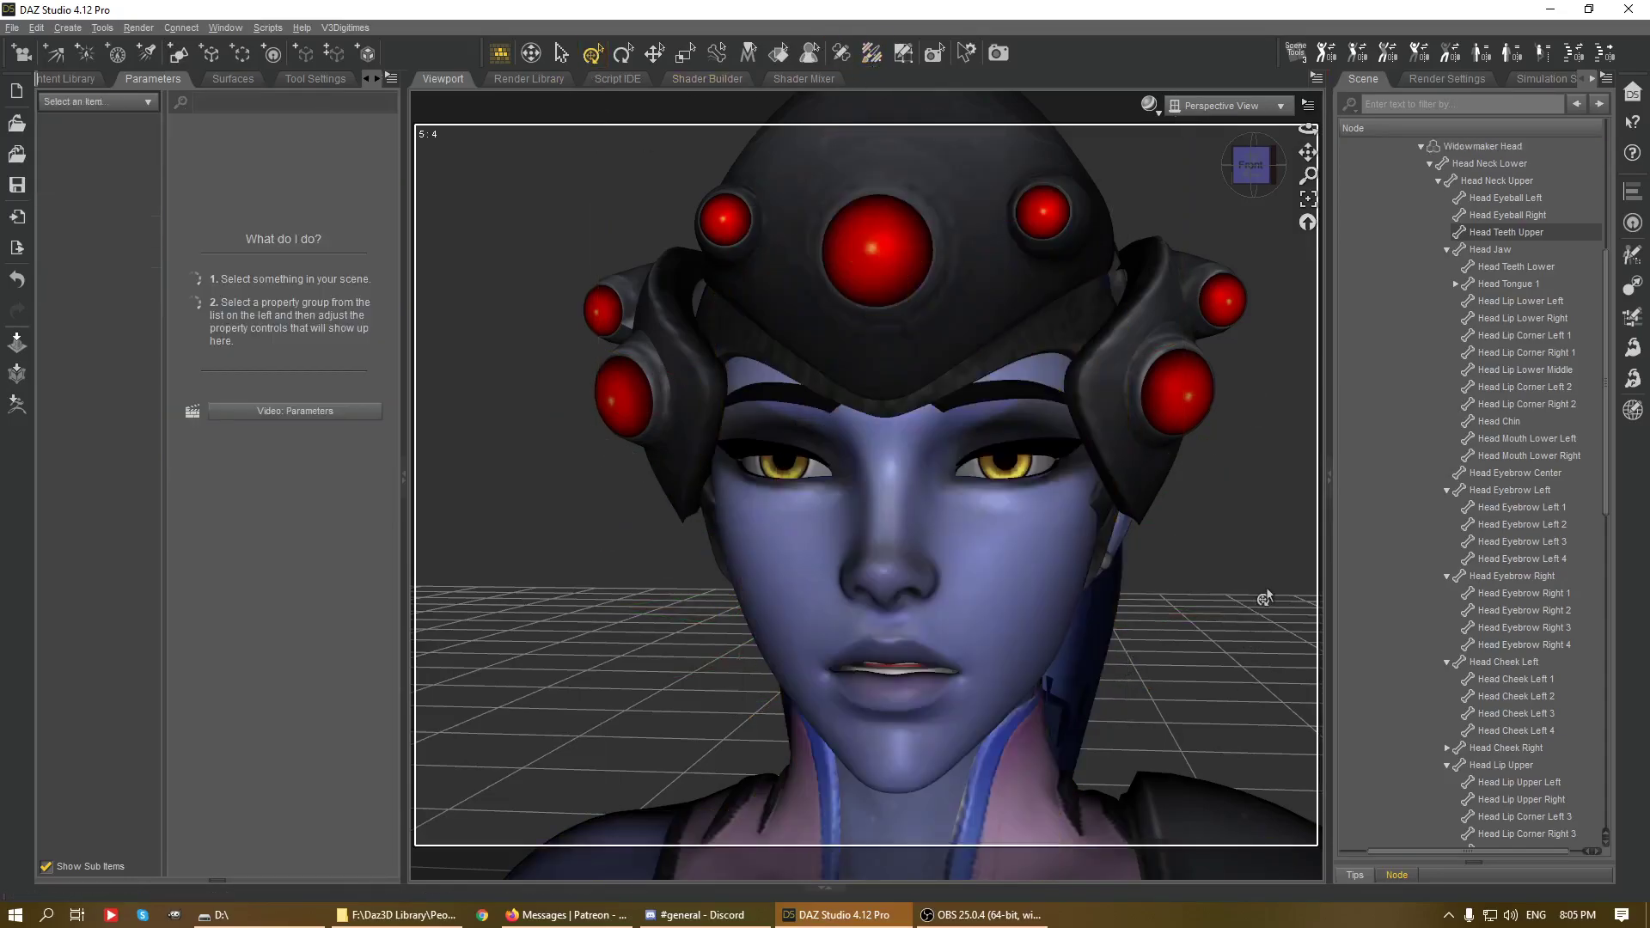
- Lower the inner left eyebrow by moving Head Eyebrow Left 1 to about -1.1 and Head Eyebrow Left 2 to about -1.2 in Y
left_click(1254, 163)
left_click_drag(1254, 163, 1220, 163)
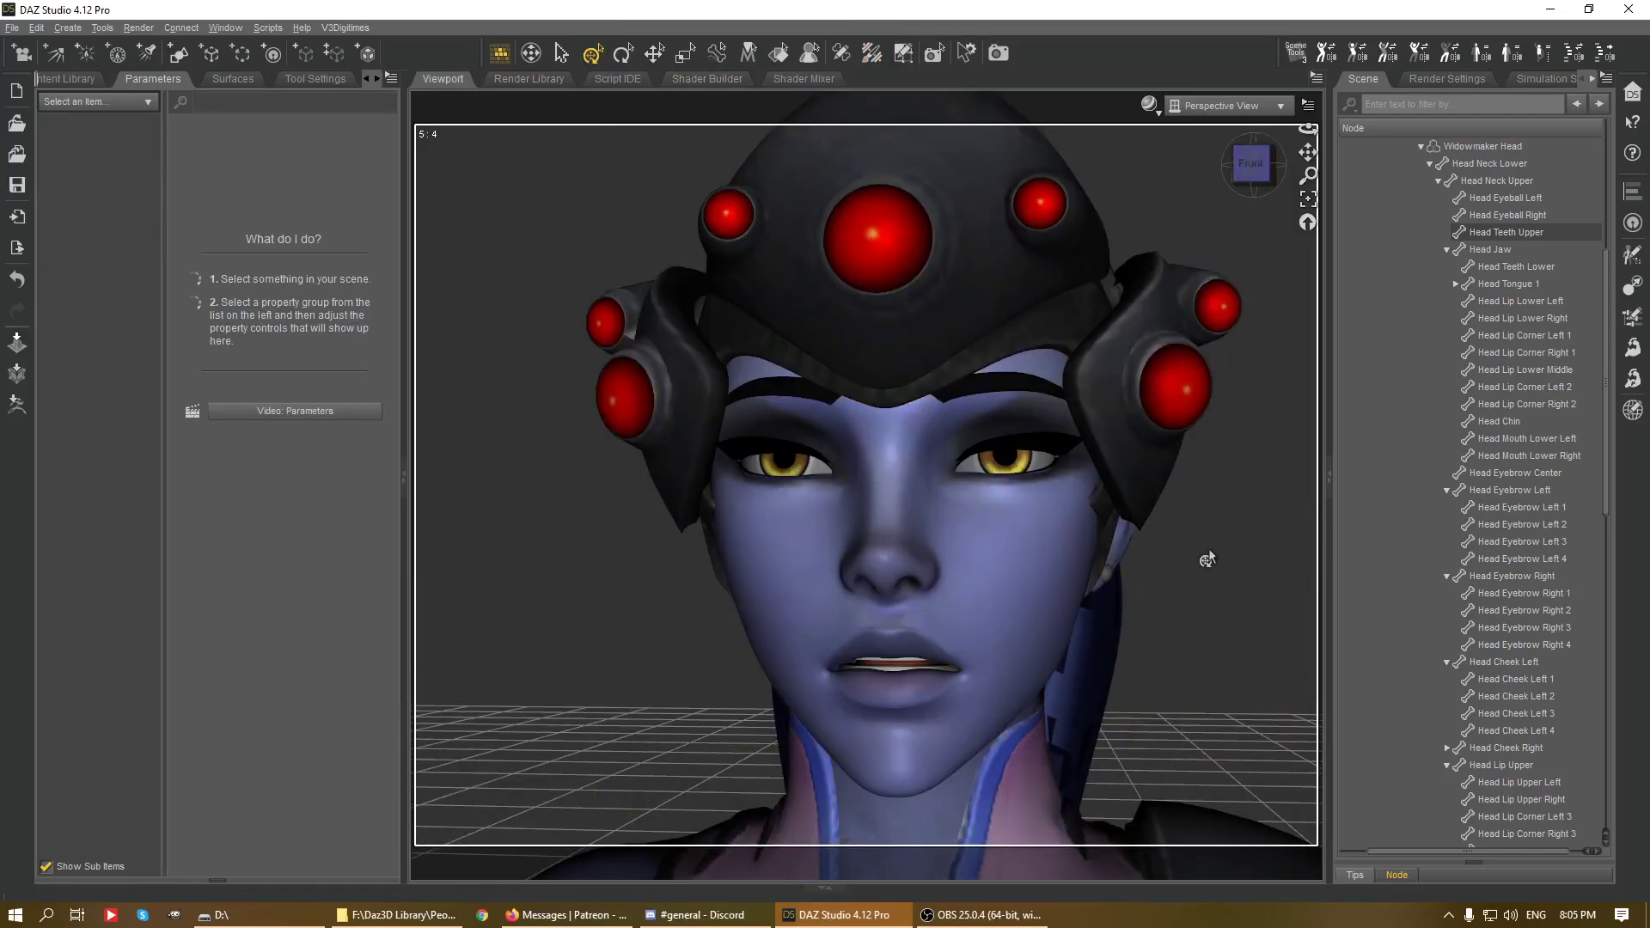
mouse_move(1252, 164)
left_mouse_down()
mouse_move(1298, 164)
mouse_move(1251, 157)
left_mouse_up()
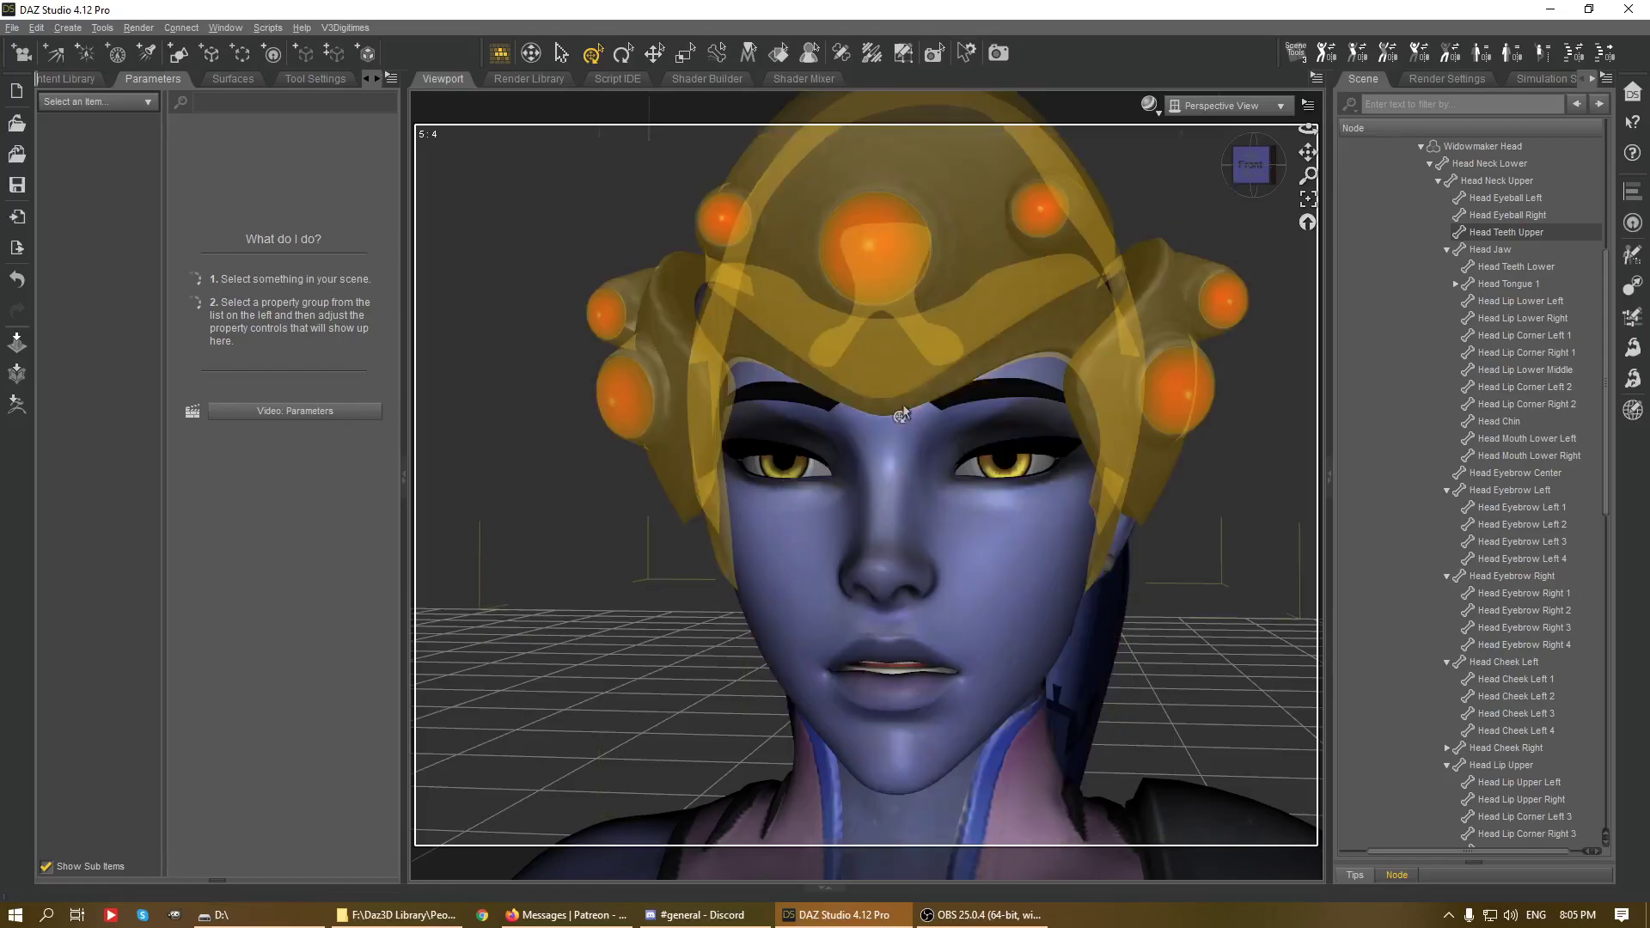
left_click(942, 406)
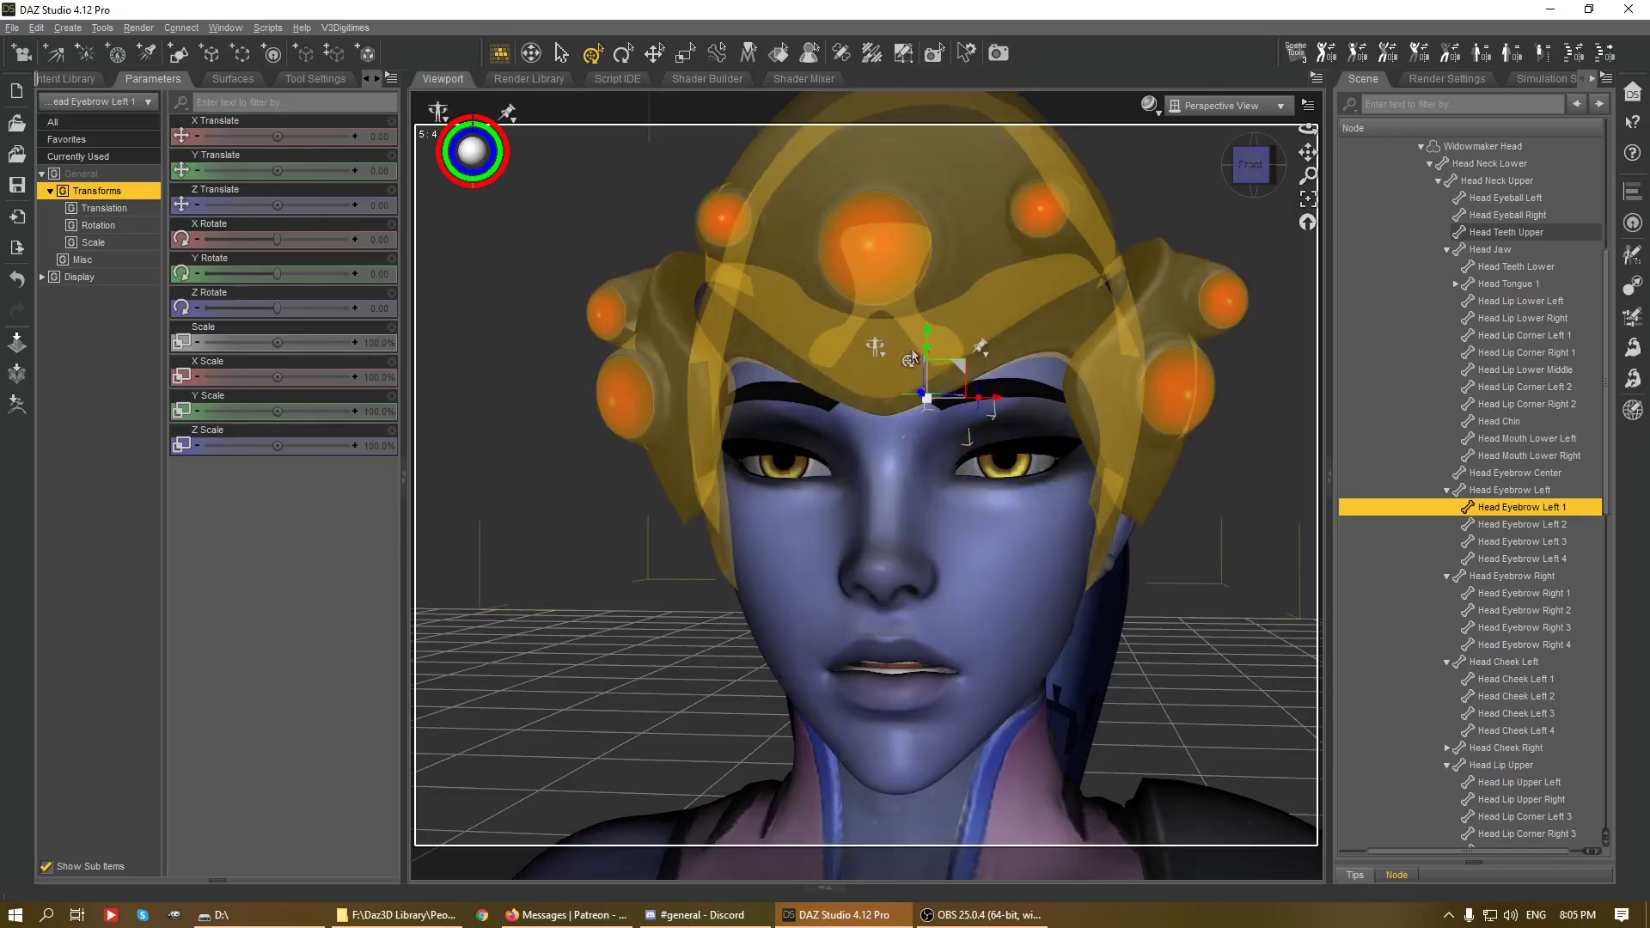
left_click_drag(920, 343, 919, 364)
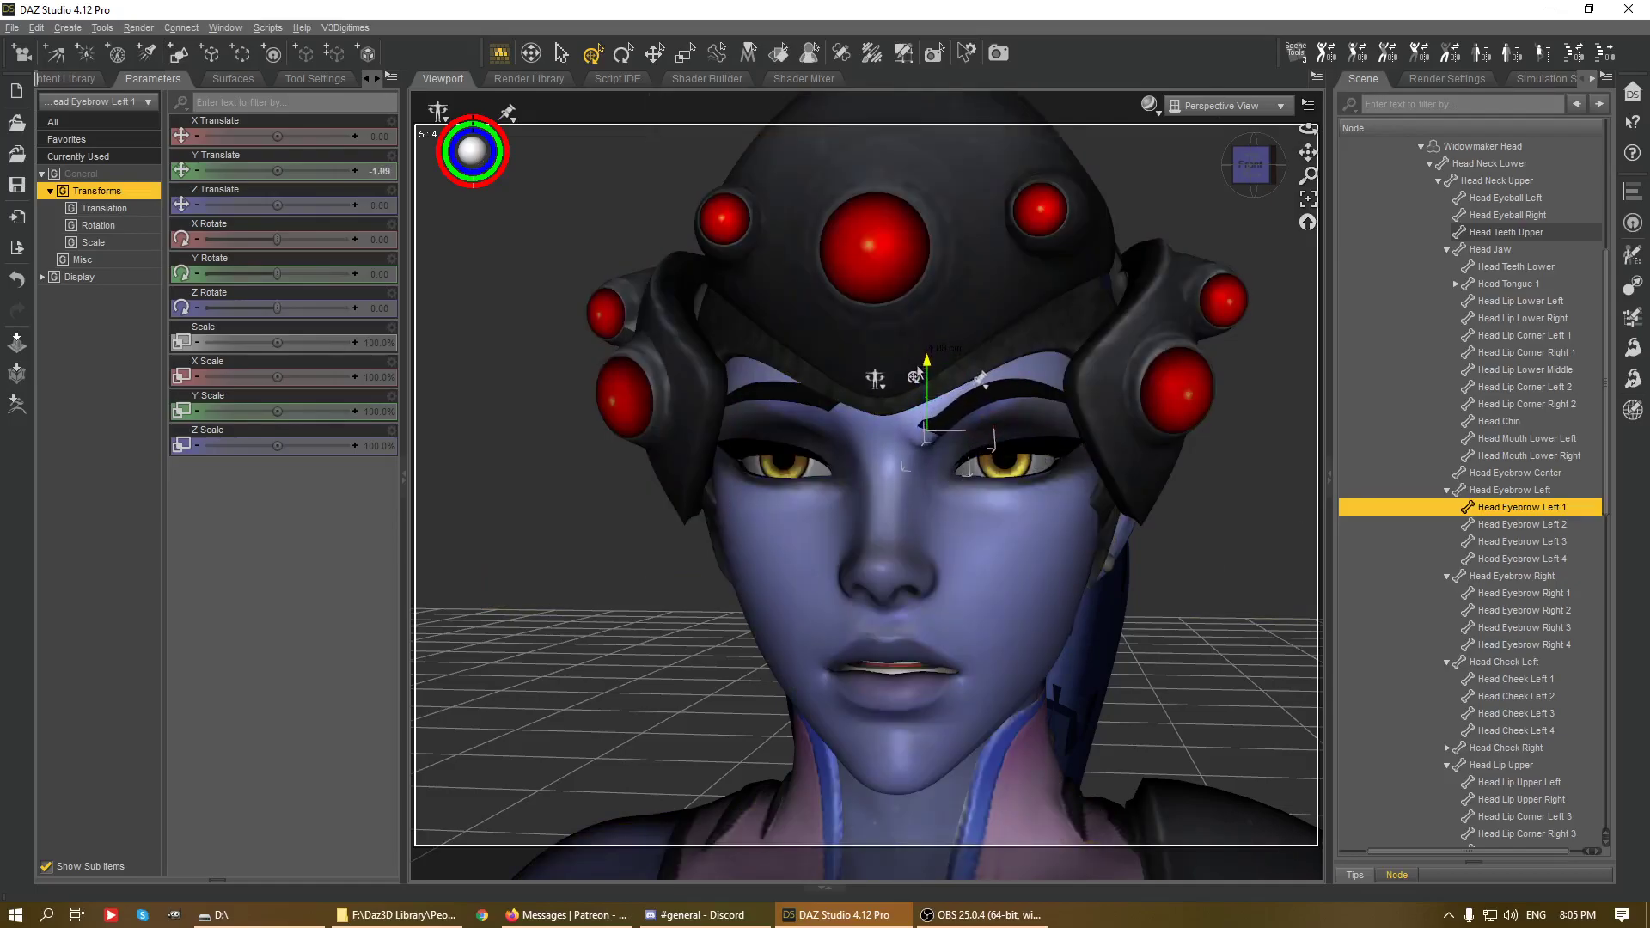
left_click(985, 359)
left_click_drag(982, 335, 984, 371)
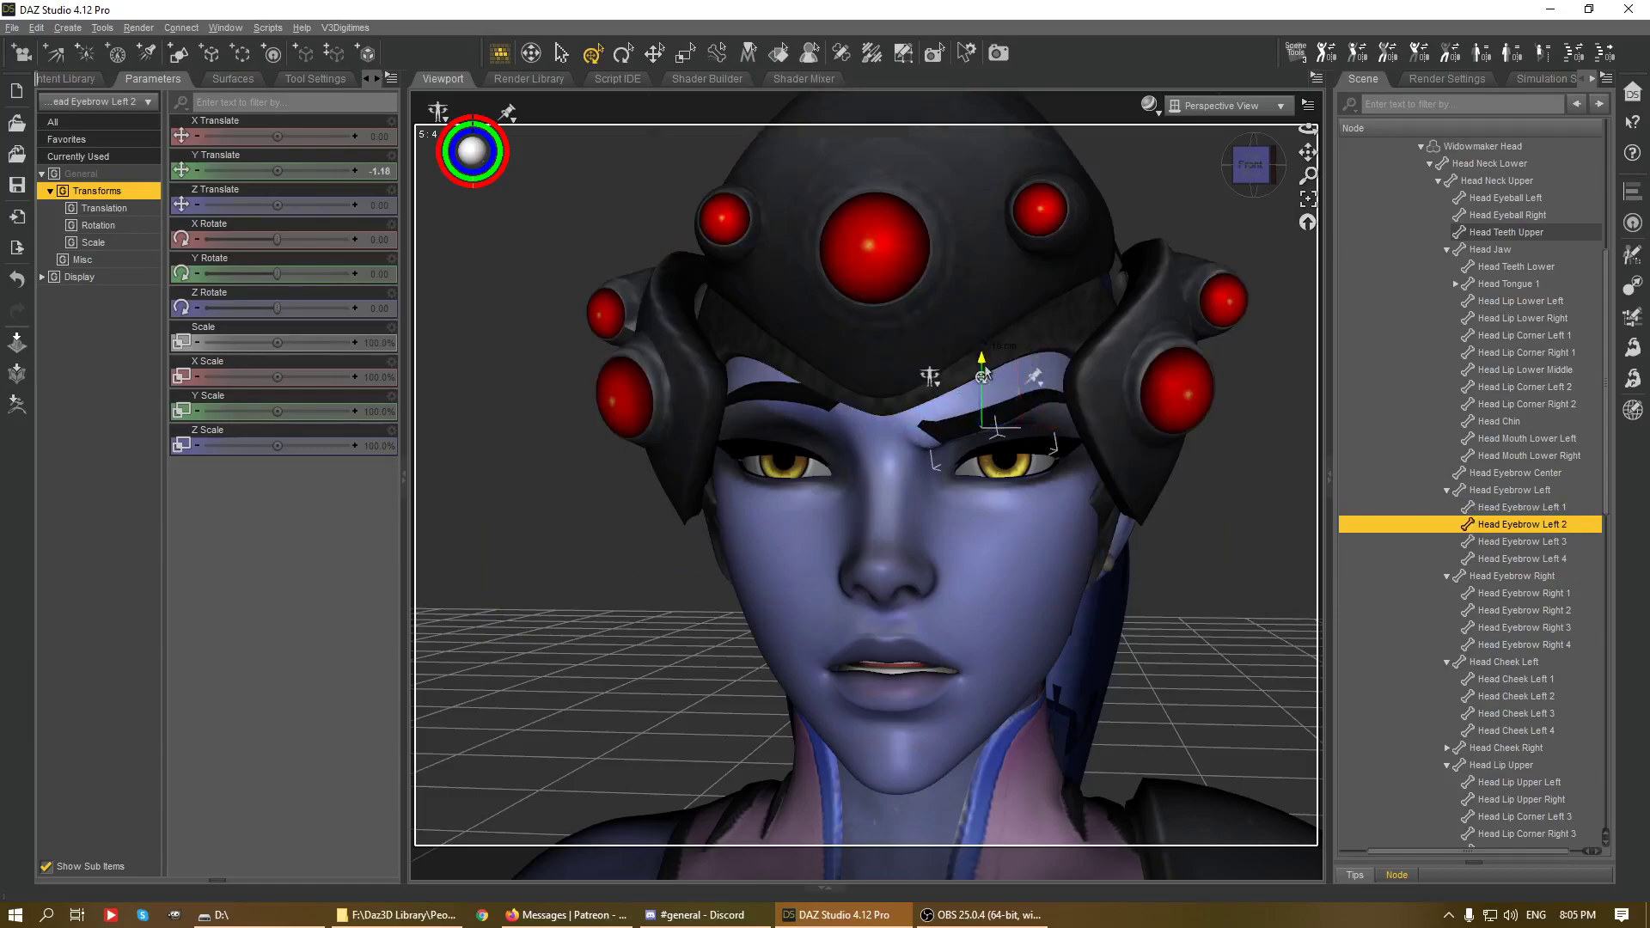
- Lower the inner right eyebrow by moving Head Eyebrow Right 1 to about -1.23 and Head Eyebrow Right 2 to about -0.94 in Y
left_click(808, 404)
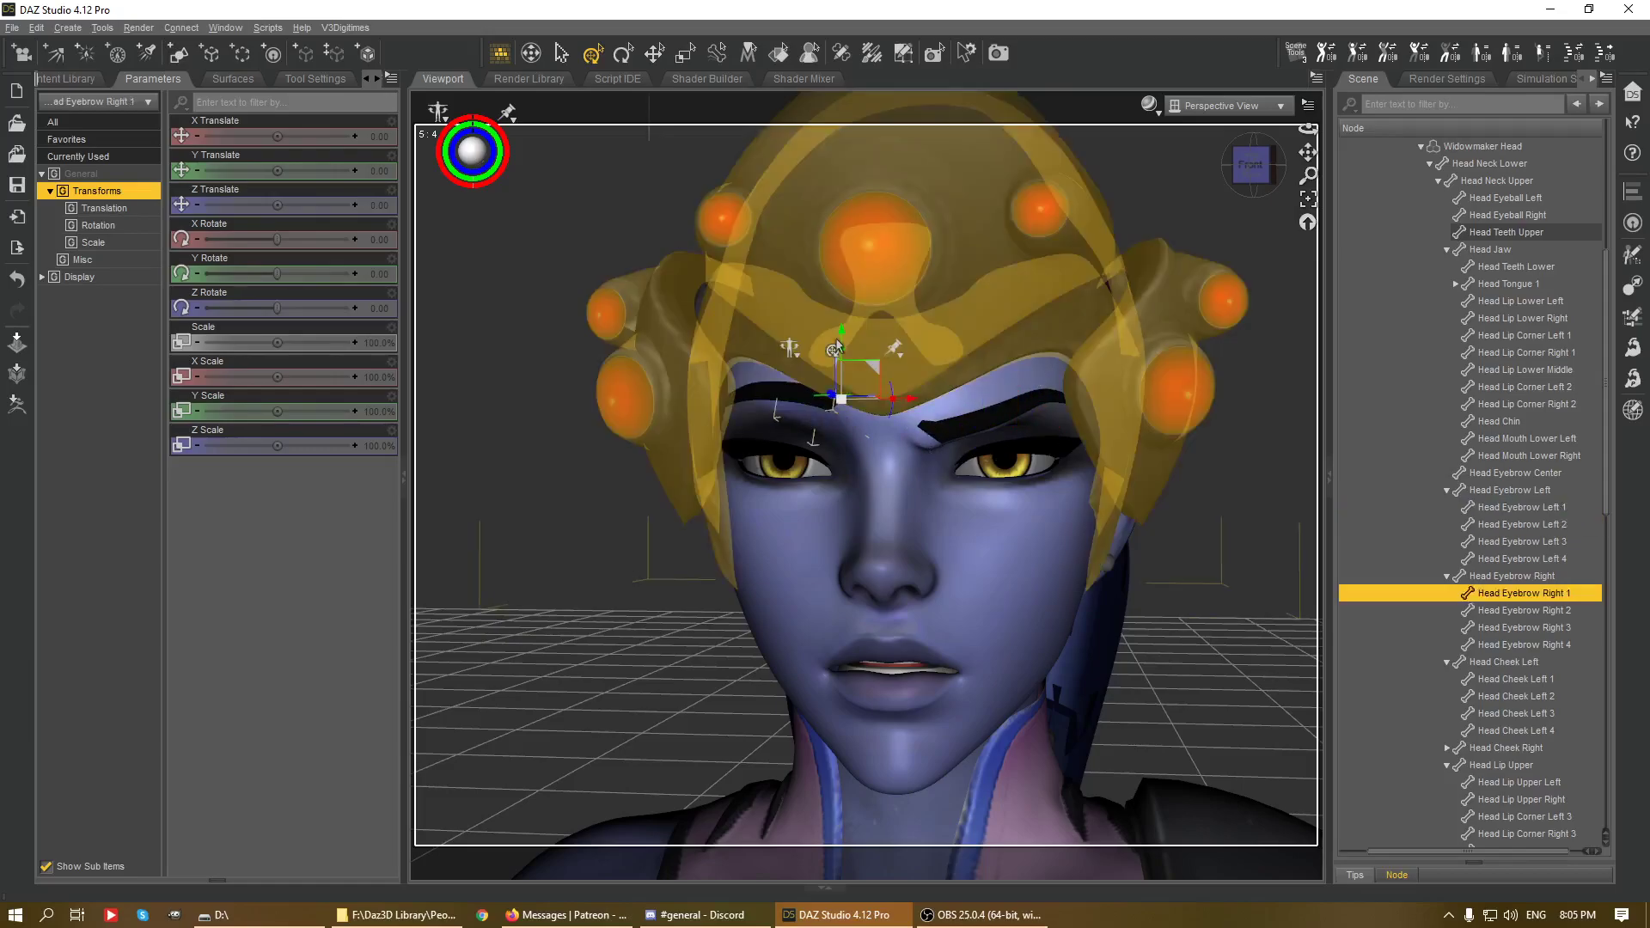
left_click_drag(841, 352, 841, 389)
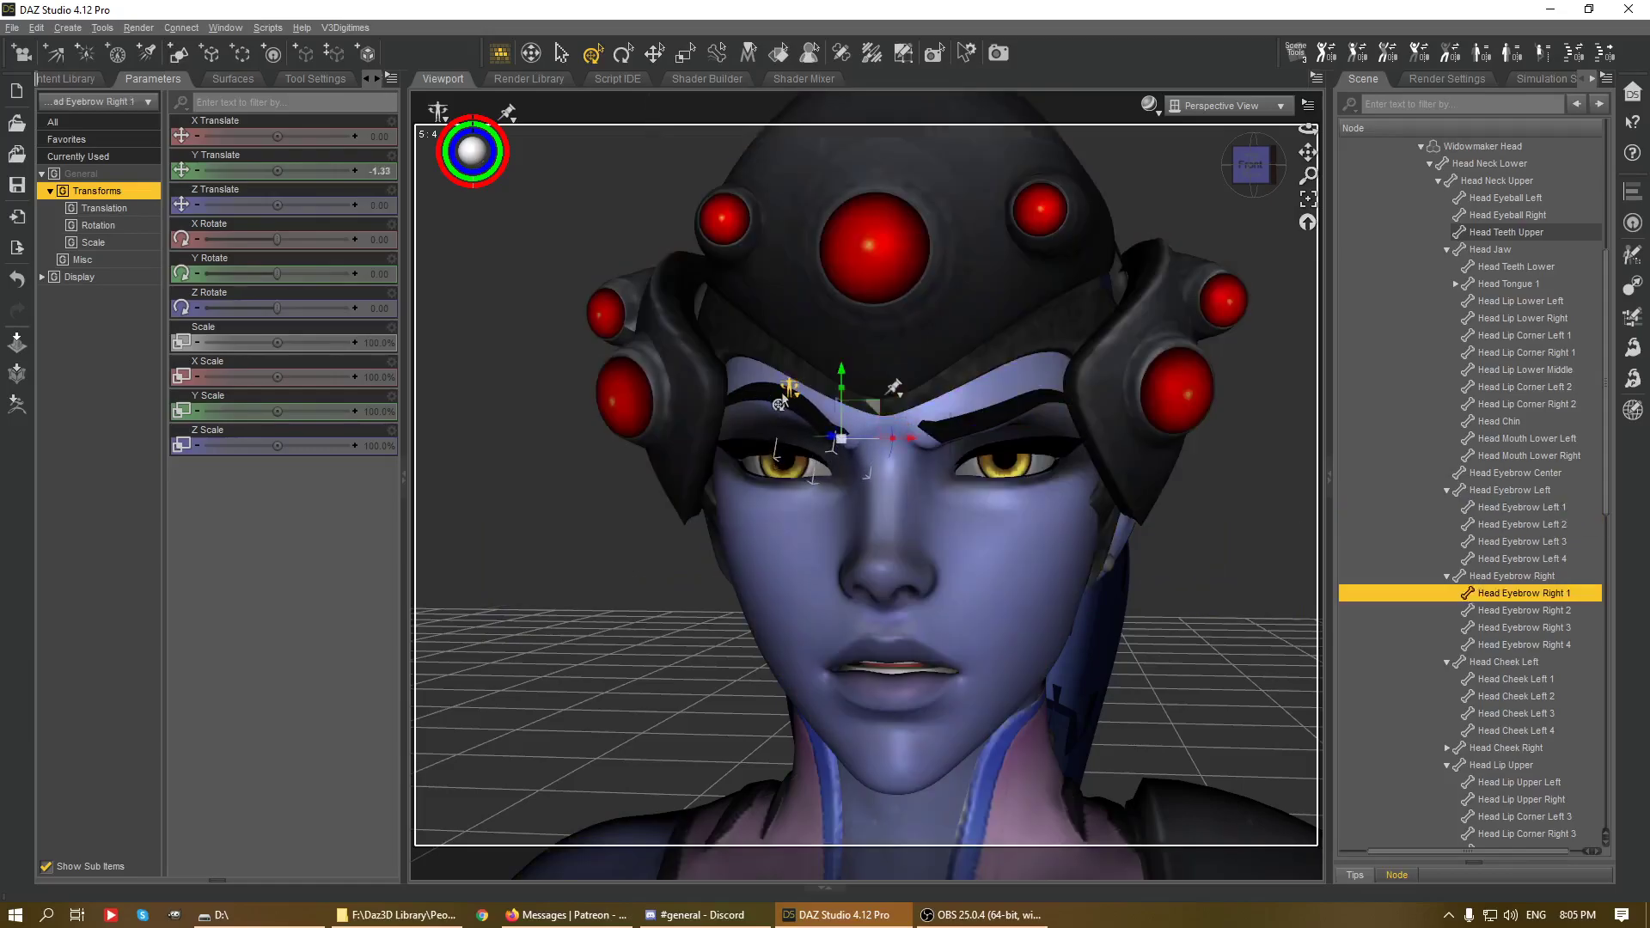
left_click(784, 388)
left_click(795, 403)
left_click(769, 401)
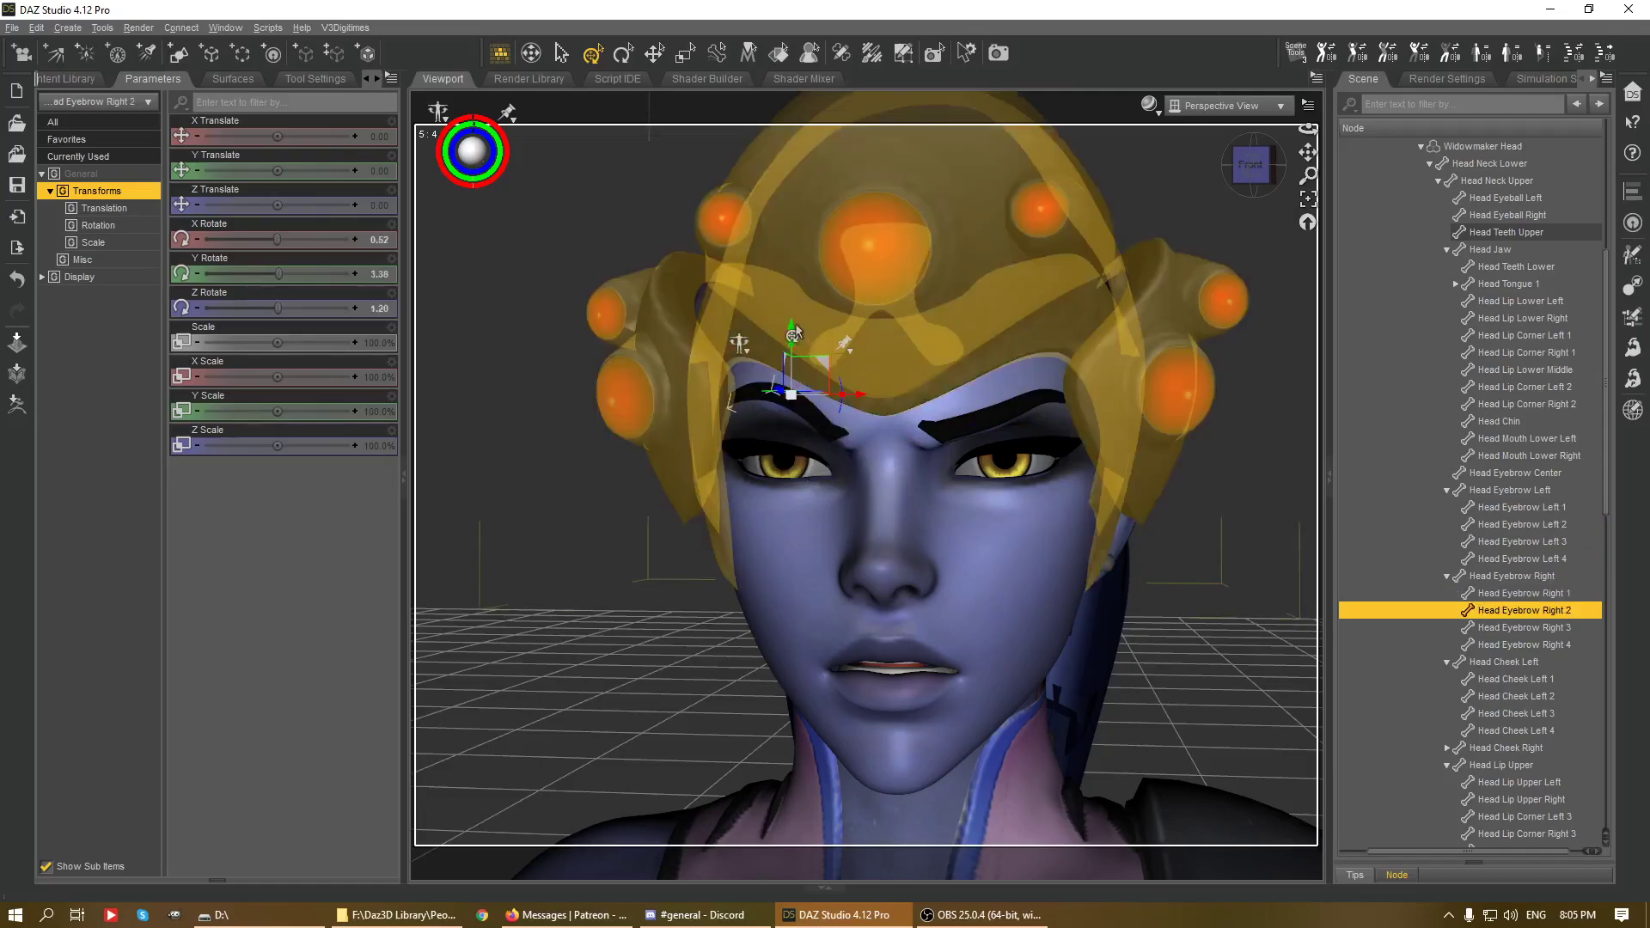
left_click_drag(791, 333, 789, 365)
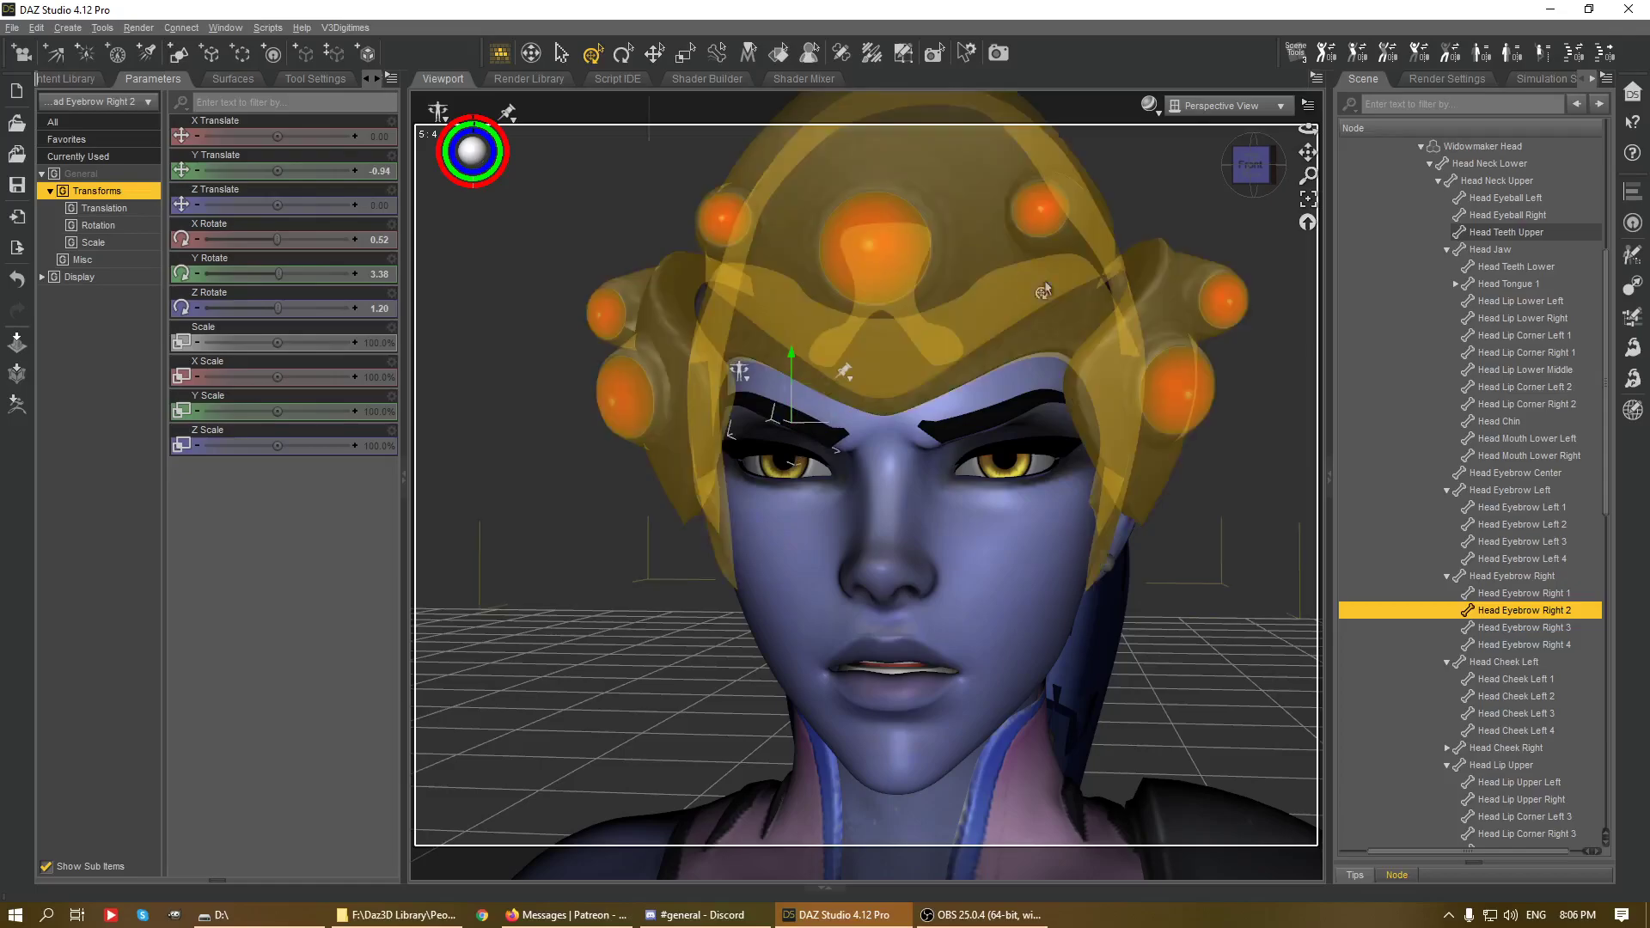
- Narrow the left eye by moving Head Eyelid Left Upper 1 to about -0.48 and Head Eyelid Left Lower 3 to about 0.09 in Y
left_click(999, 429)
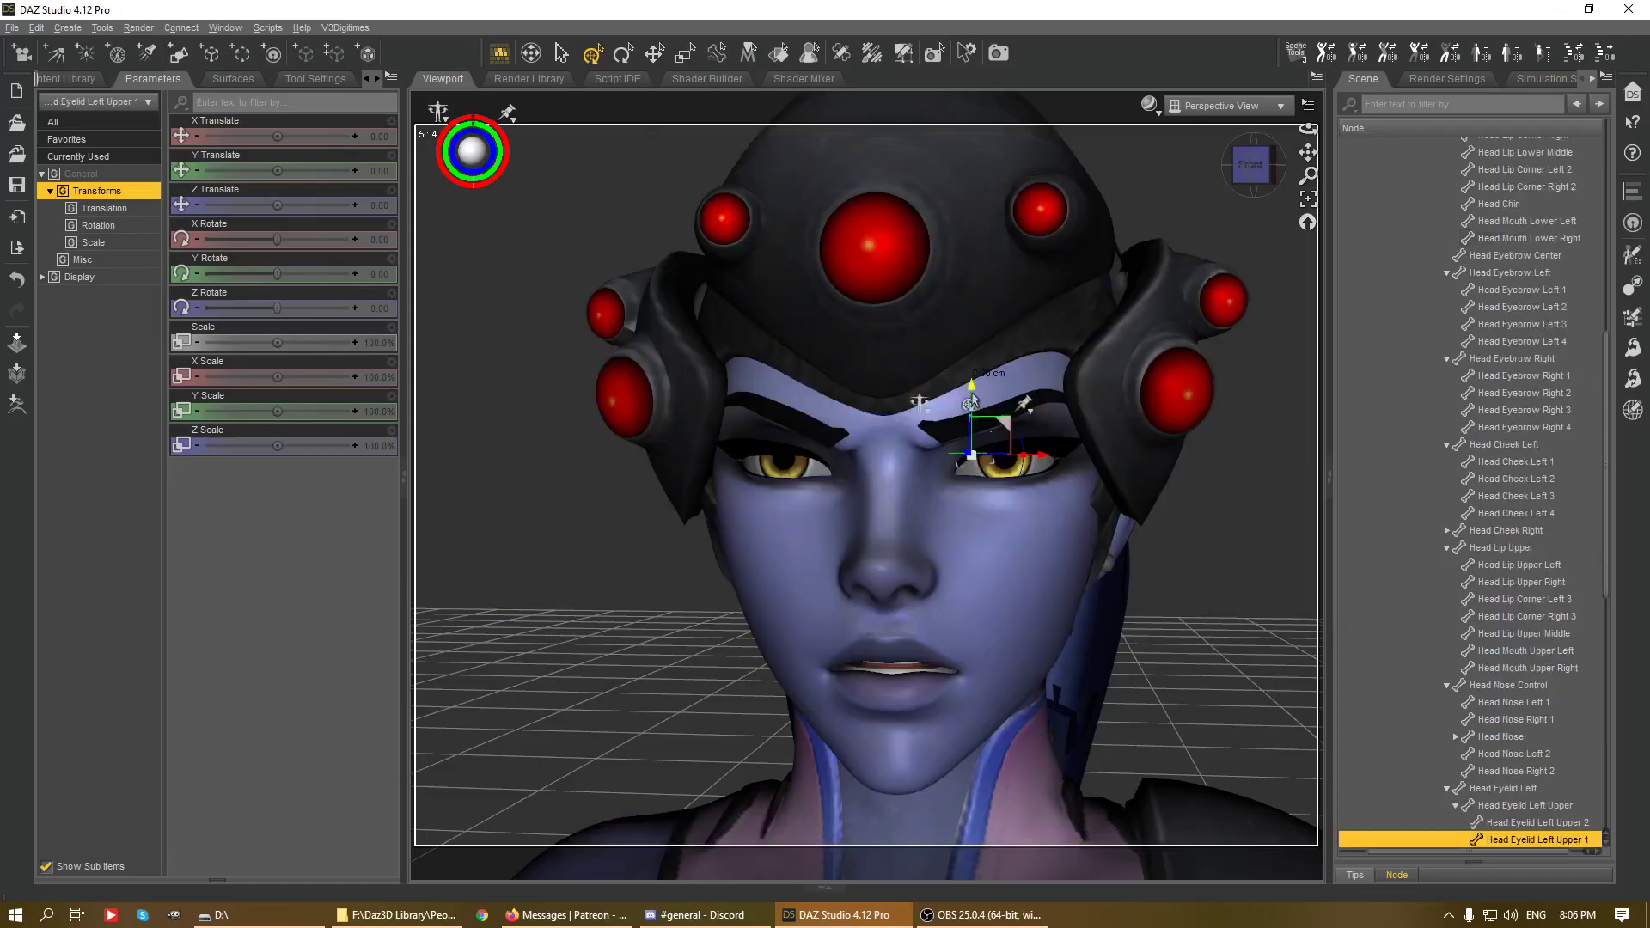
left_click_drag(973, 393, 974, 407)
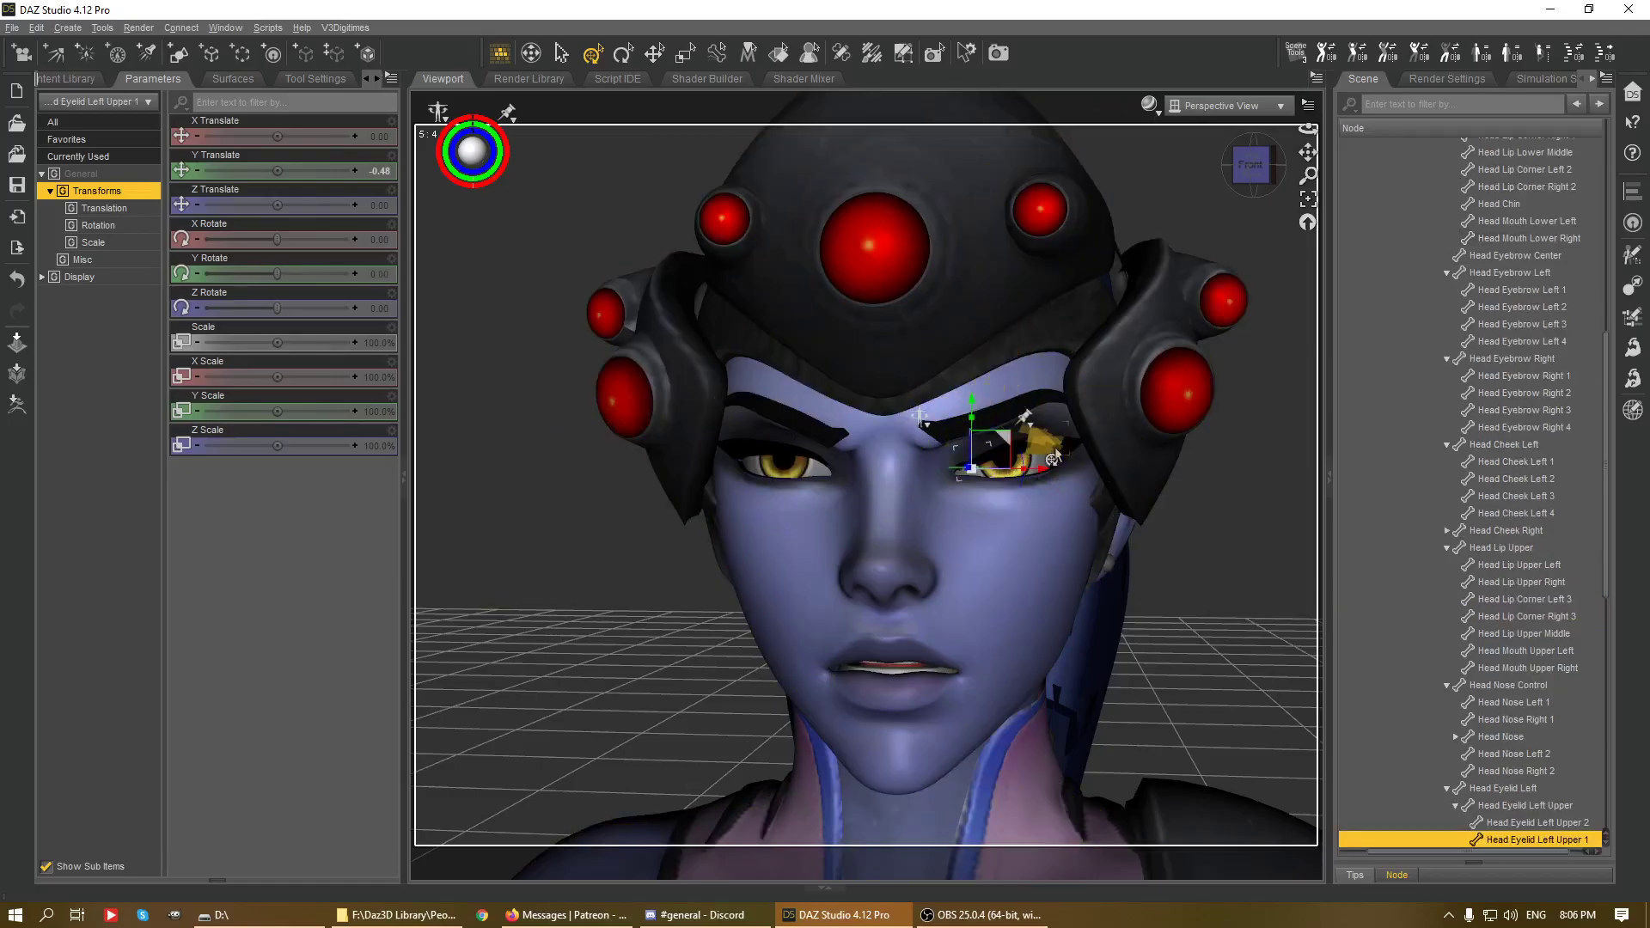
left_click(1032, 404)
left_click_drag(1036, 392, 1038, 419)
left_click(1046, 485)
- Tilt the right upper eyelid by moving Head Eyelid Right Upper 1 to about -0.24 and Head Eyelid Right Upper 3 to about 0.31 in Y
left_click(777, 436)
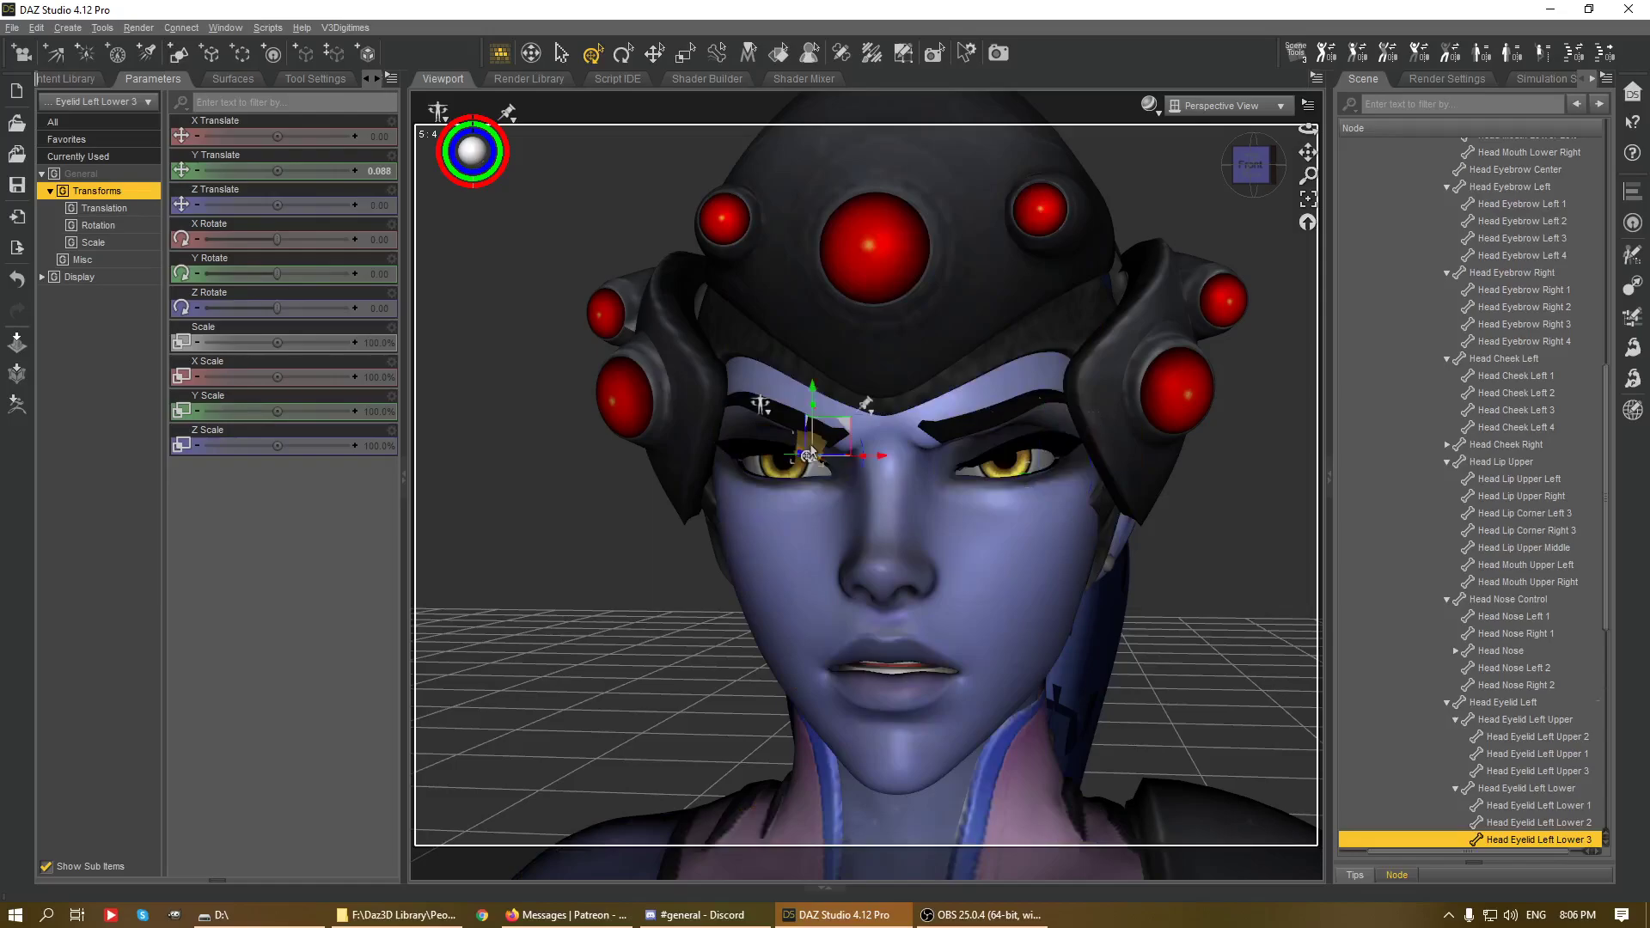
left_click_drag(812, 408, 813, 426)
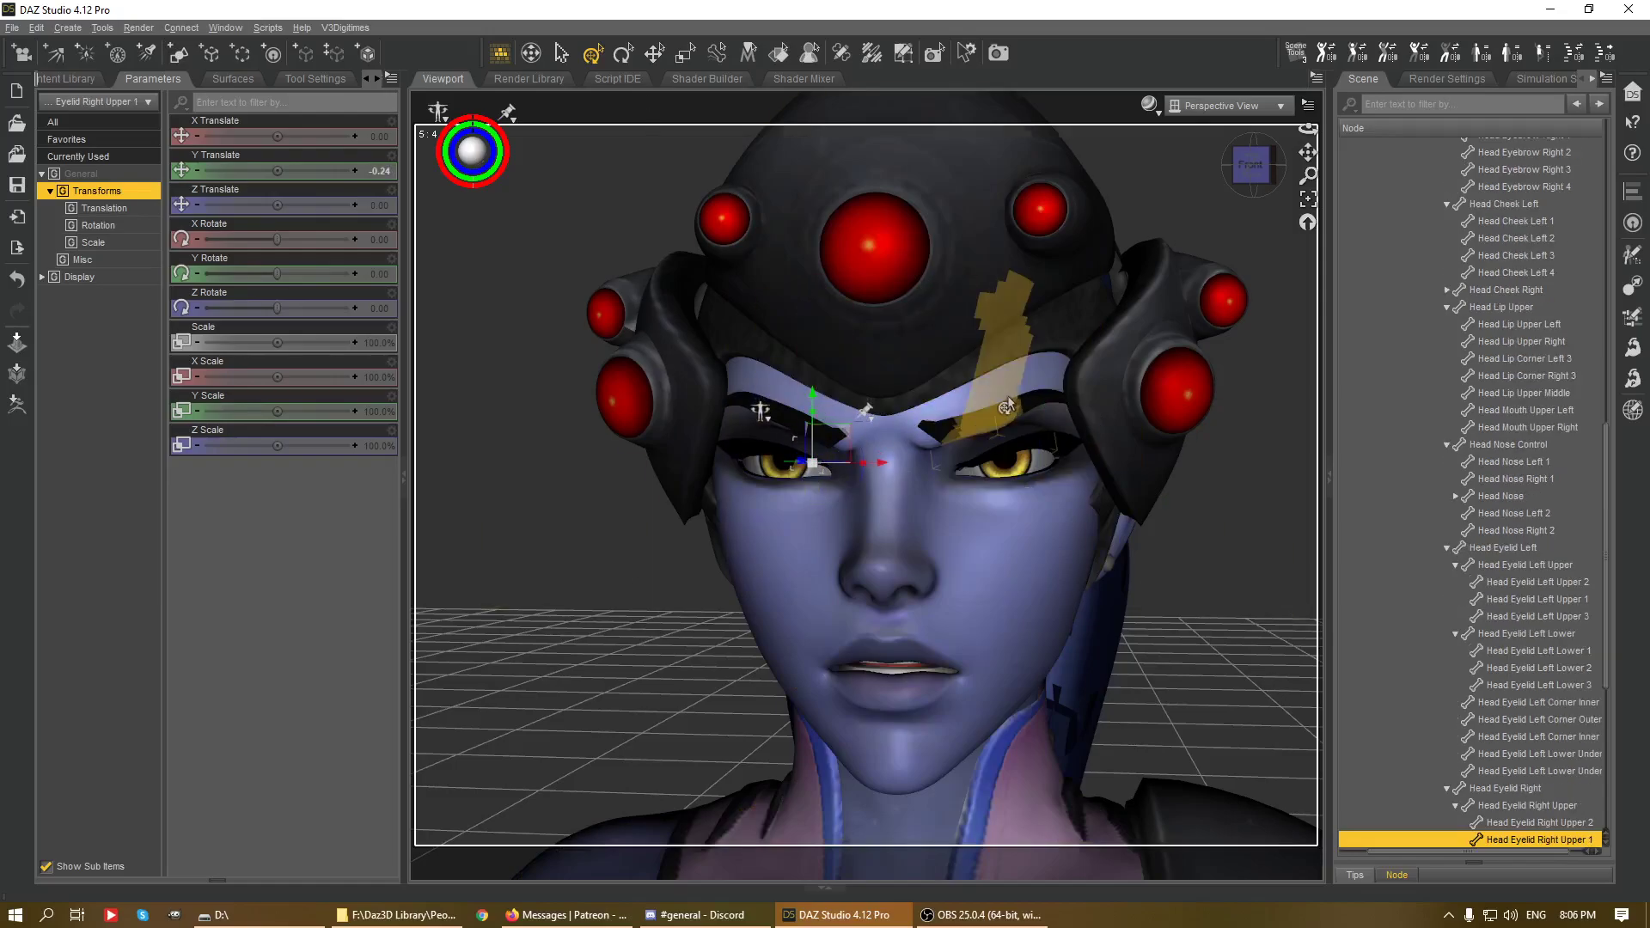
left_click(748, 449)
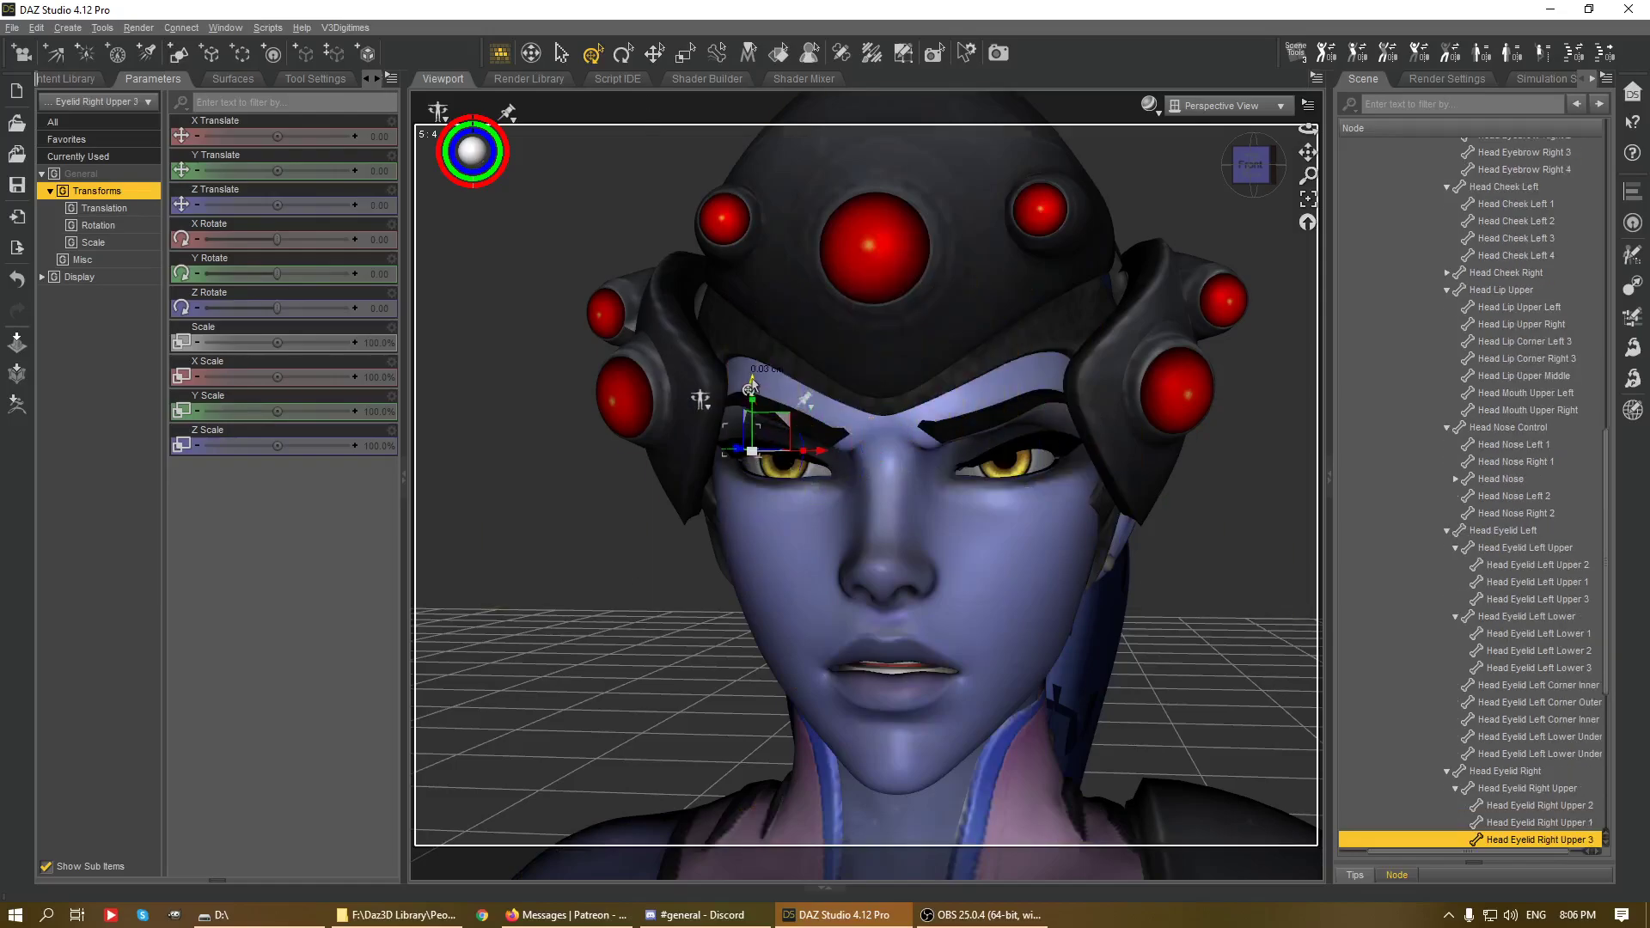
- Lower the brow between the eyes by moving Head Eyebrow Center to about -0.34 in Y
mouse_move(1253, 179)
left_mouse_down()
mouse_move(1280, 177)
mouse_move(1258, 188)
left_mouse_up()
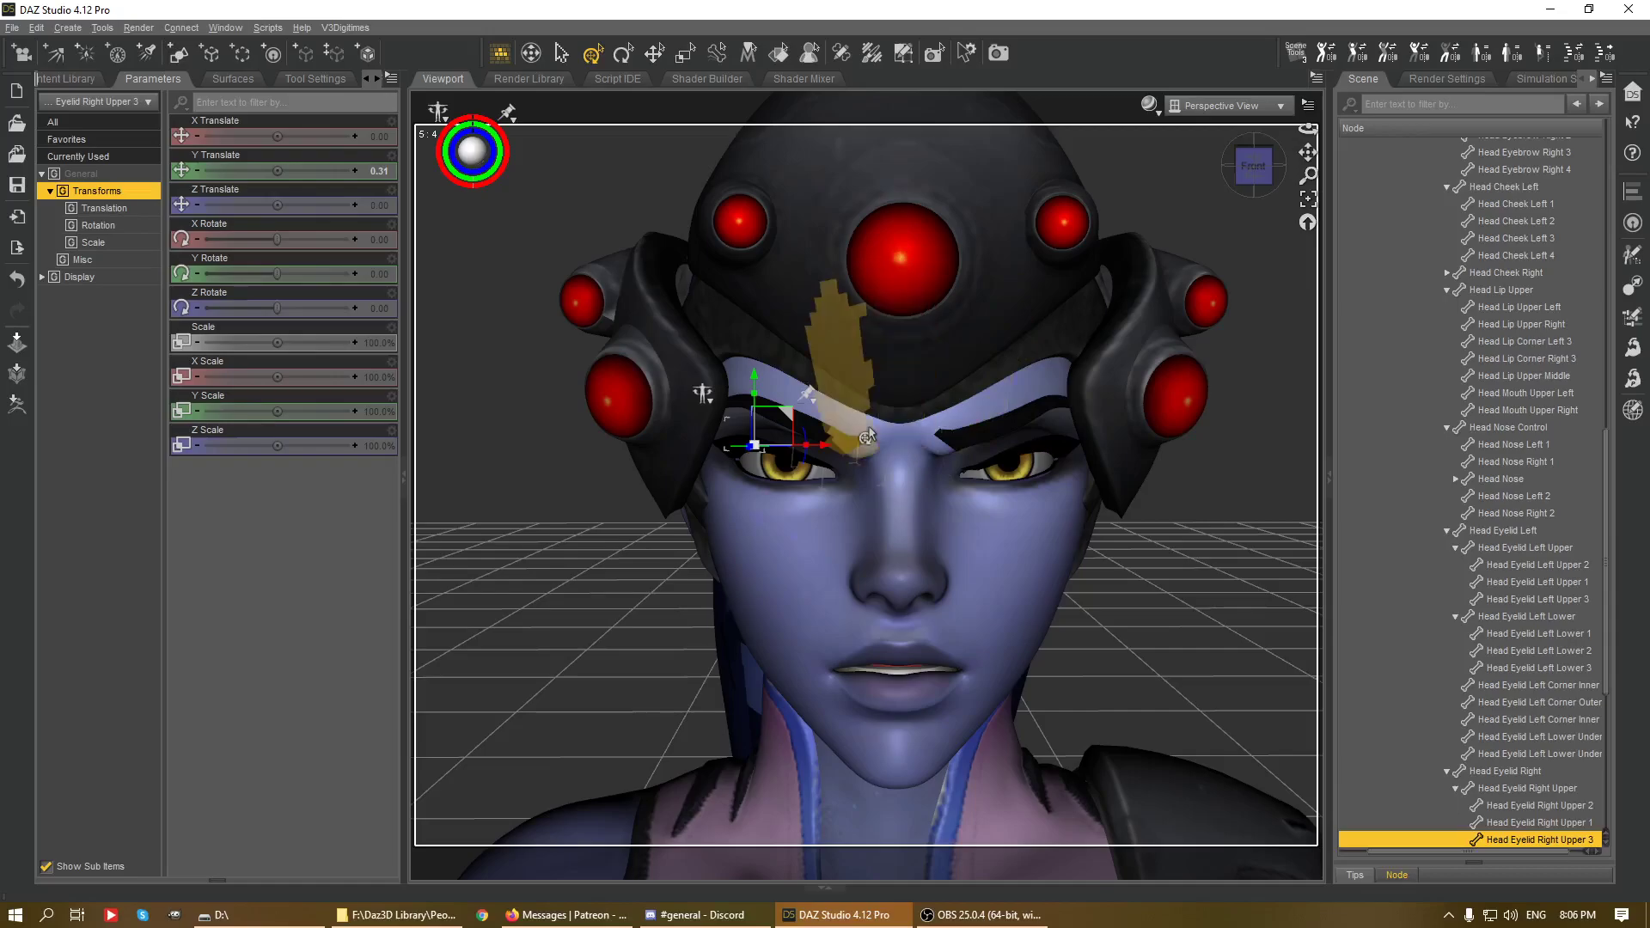
left_click(898, 346)
mouse_move(900, 344)
left_mouse_down()
mouse_move(894, 411)
mouse_move(897, 361)
left_mouse_up()
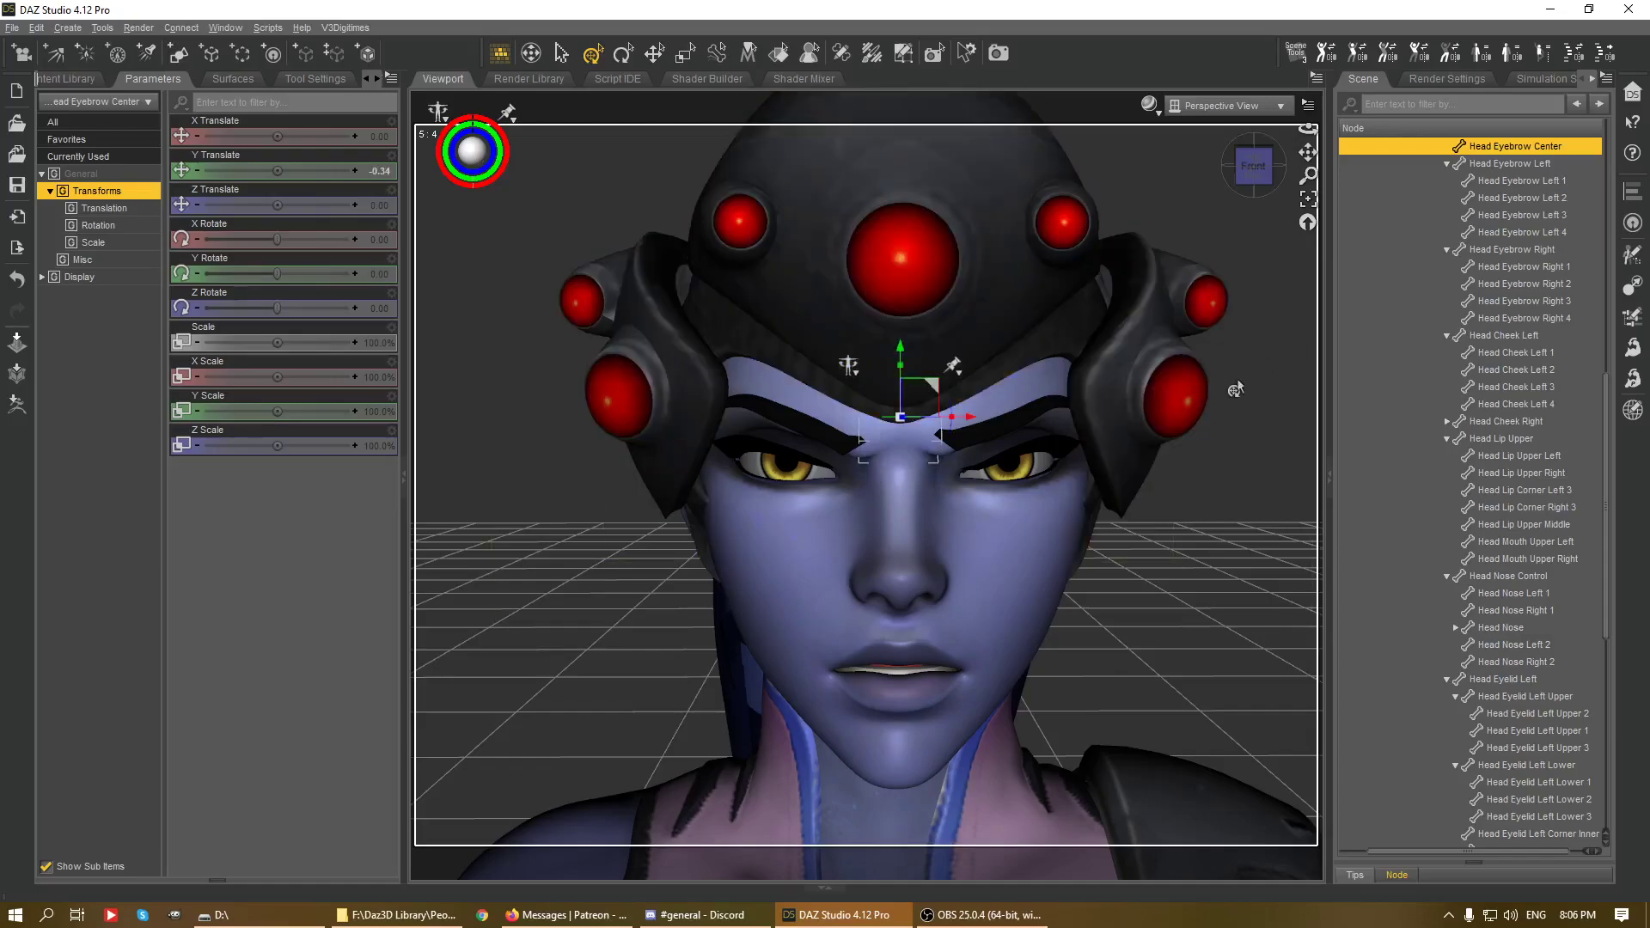
- Close the mouth by rotating the Head Jaw bone to about -3.86 in X
left_click_drag(1255, 178, 1325, 163)
left_click(818, 722)
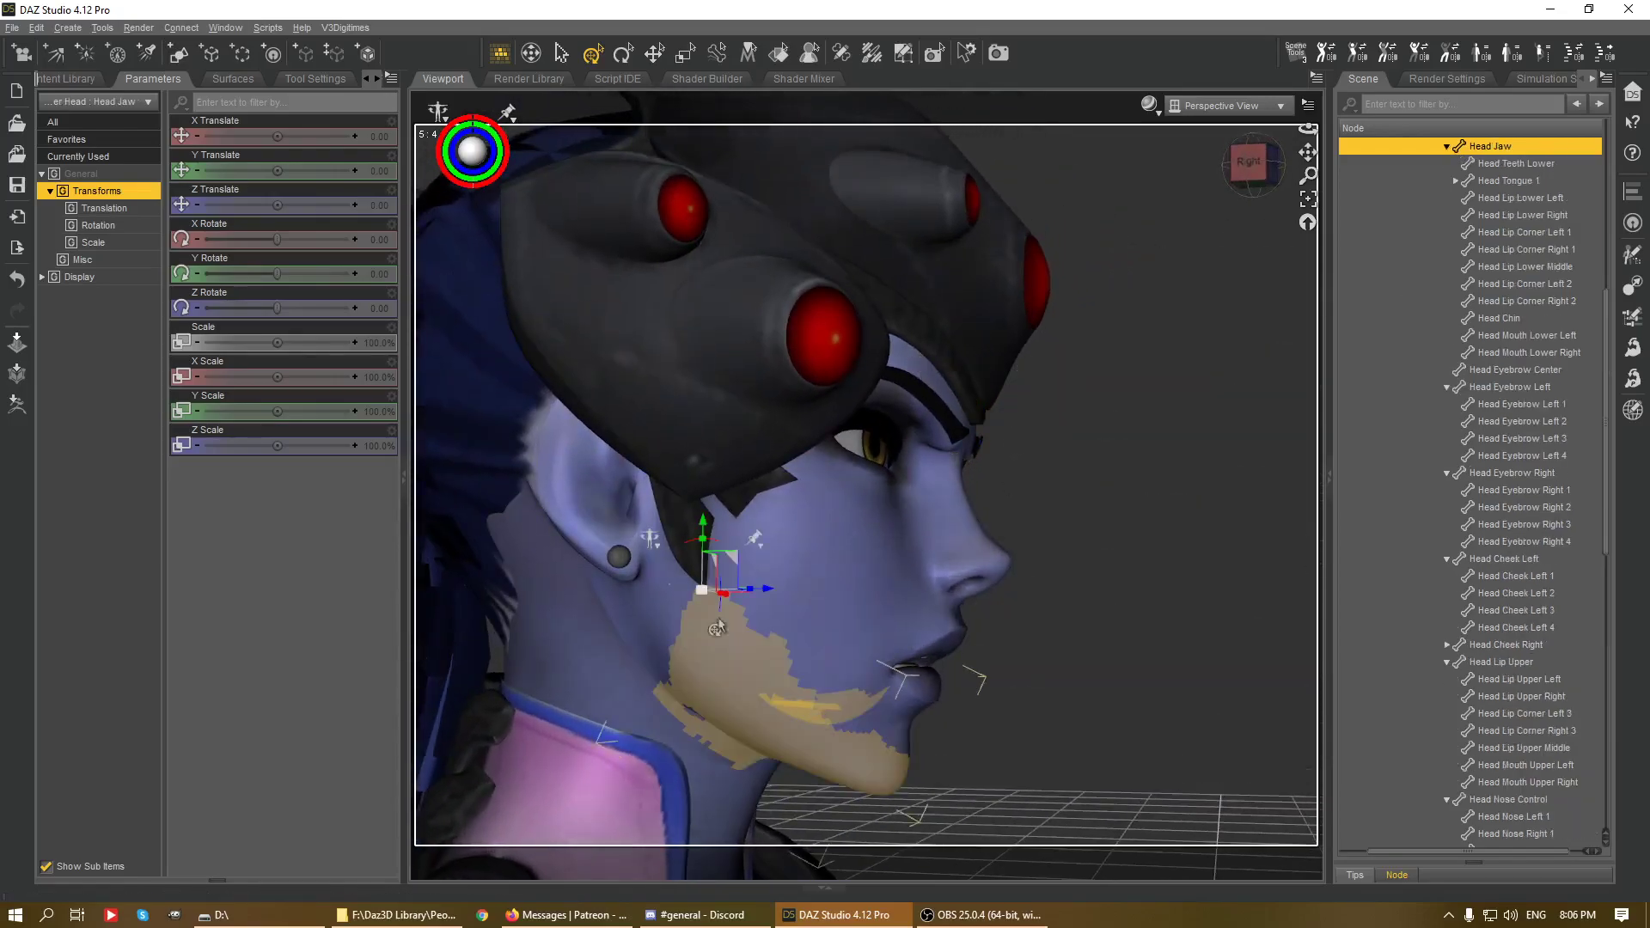
left_click_drag(701, 535, 712, 547)
- Raise both mouth corners by moving Head Lip Corner Left 3 to about 0.32 and Head Lip Corner Right 3 to about 0.27 in Y
left_click(1238, 163)
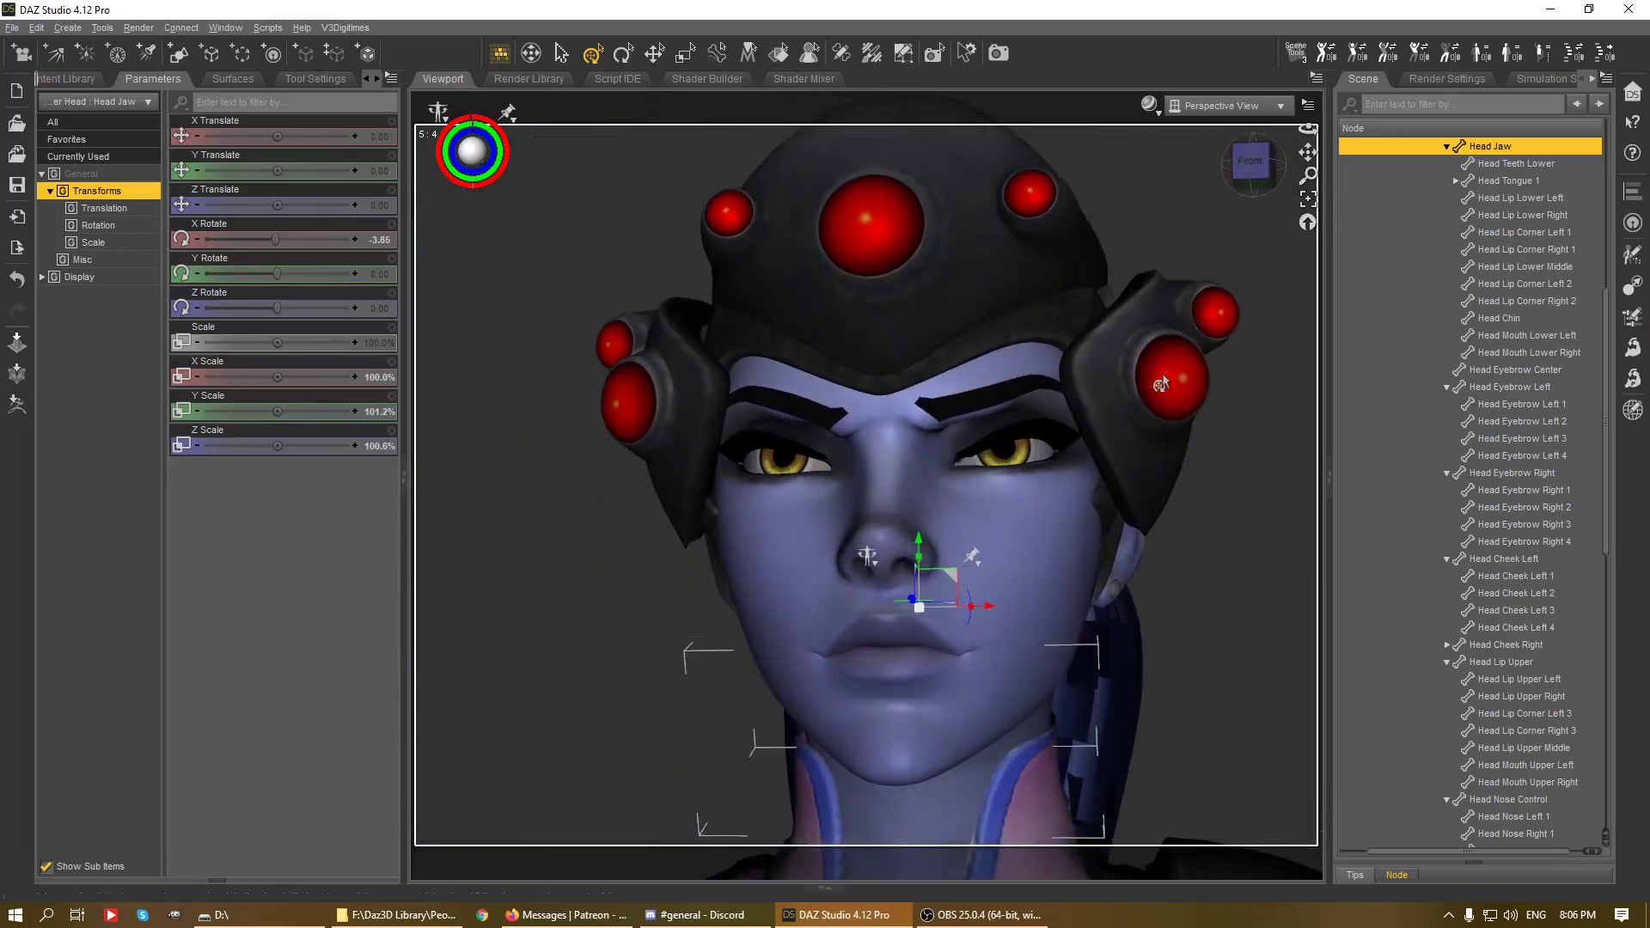
left_click(963, 612)
left_click_drag(962, 601, 965, 588)
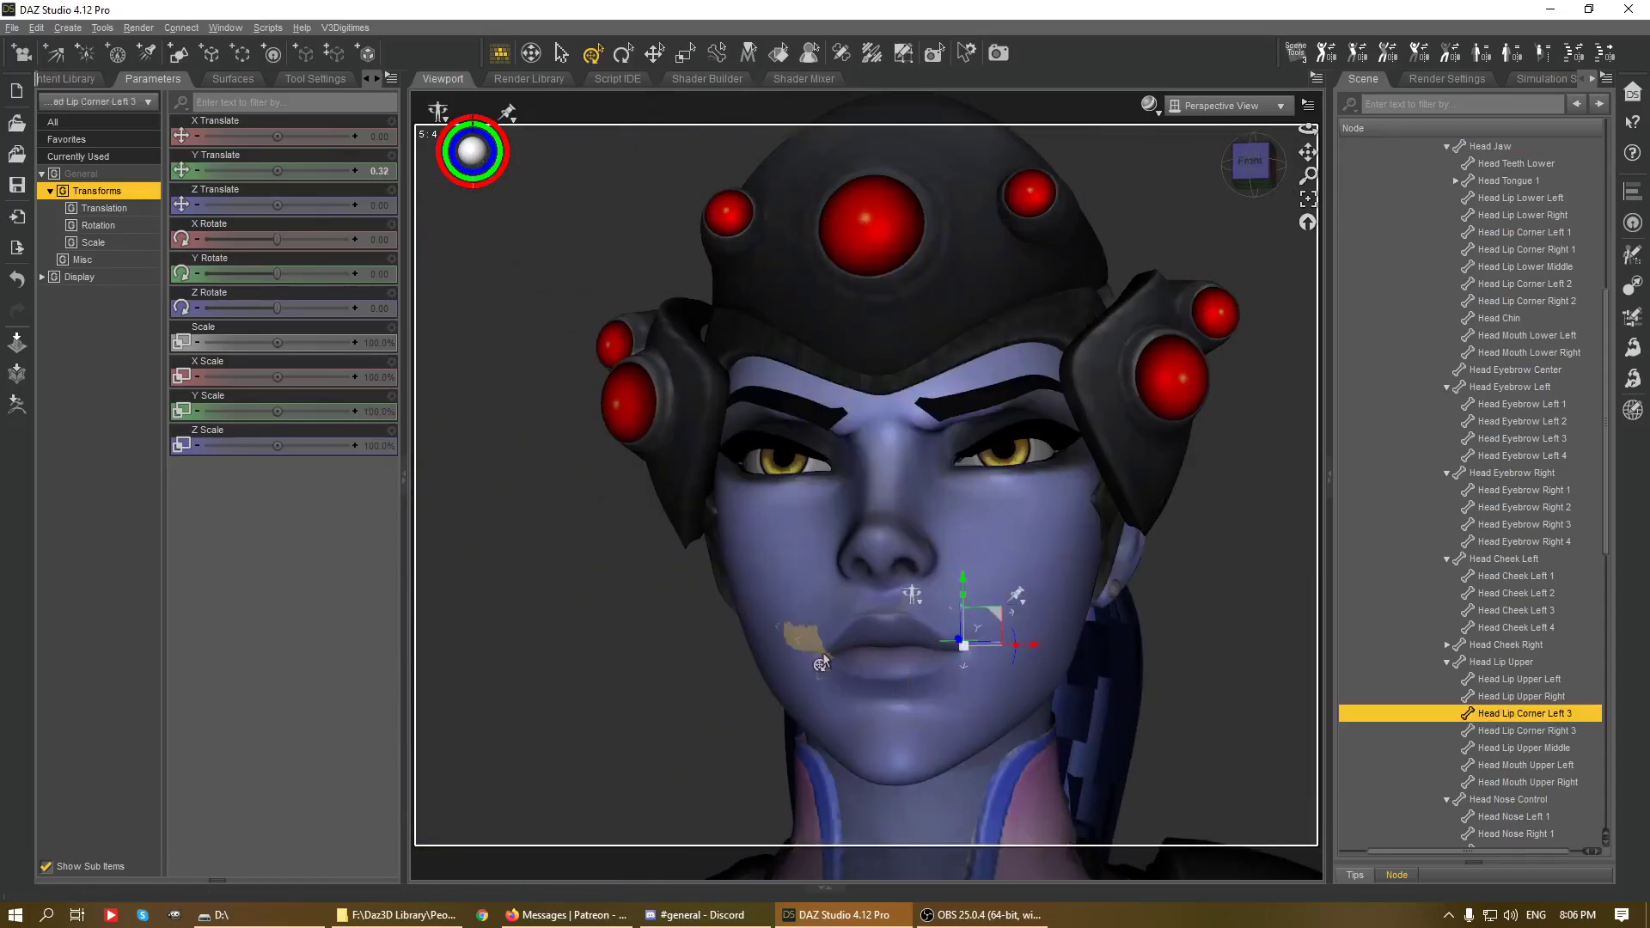
left_click(827, 605)
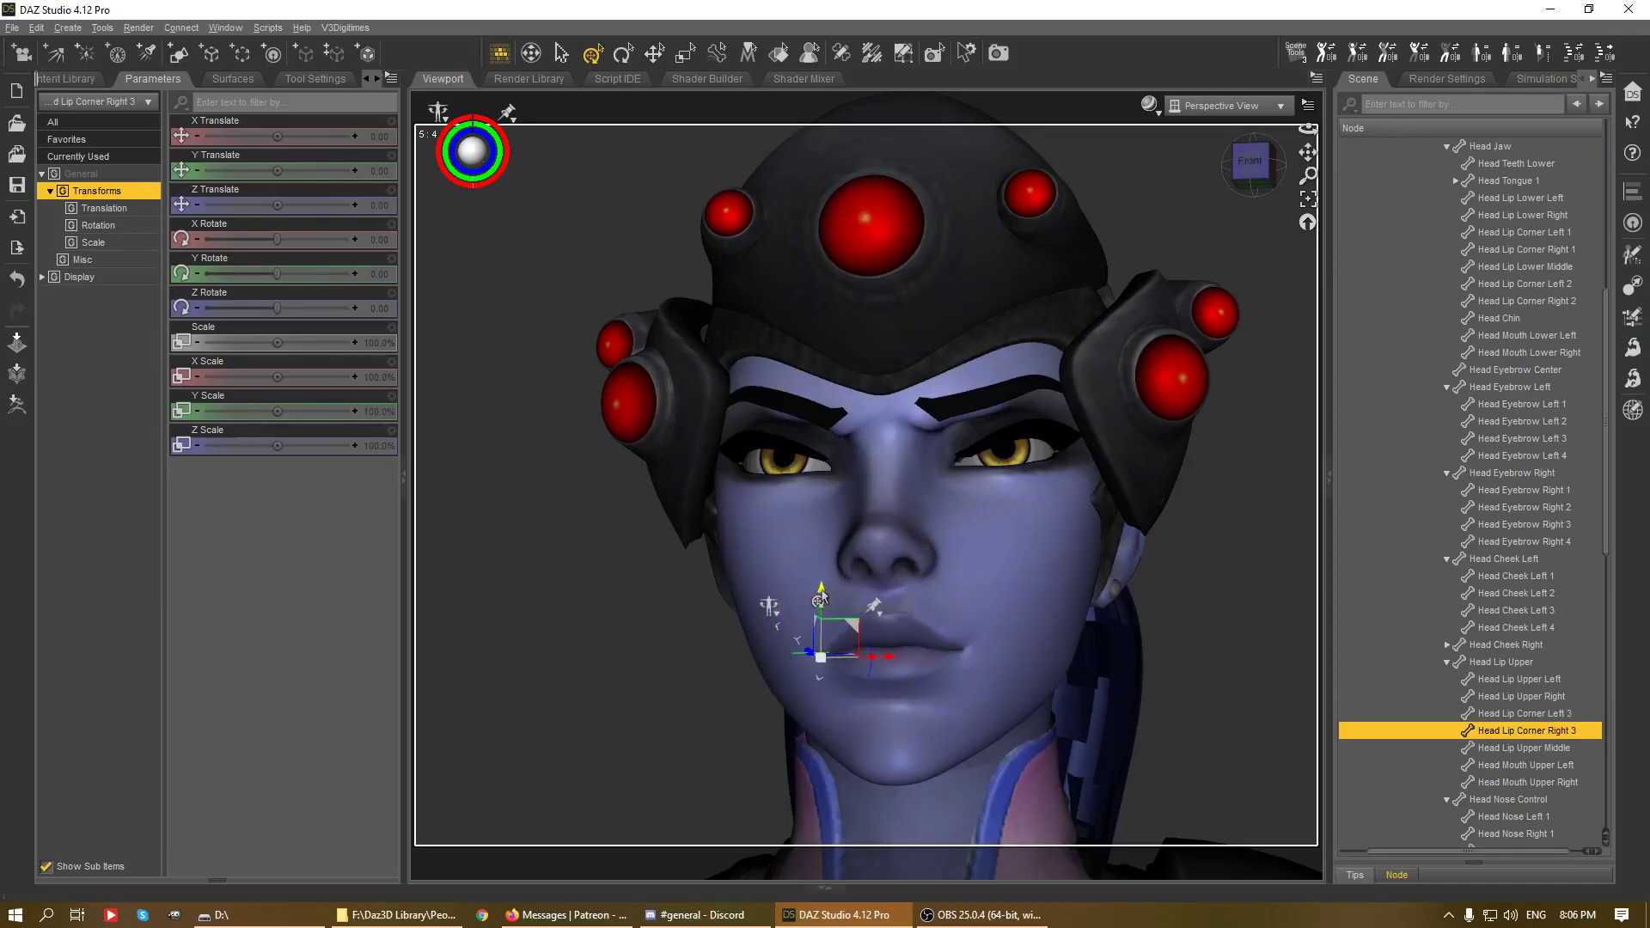
left_click_drag(821, 593, 828, 590)
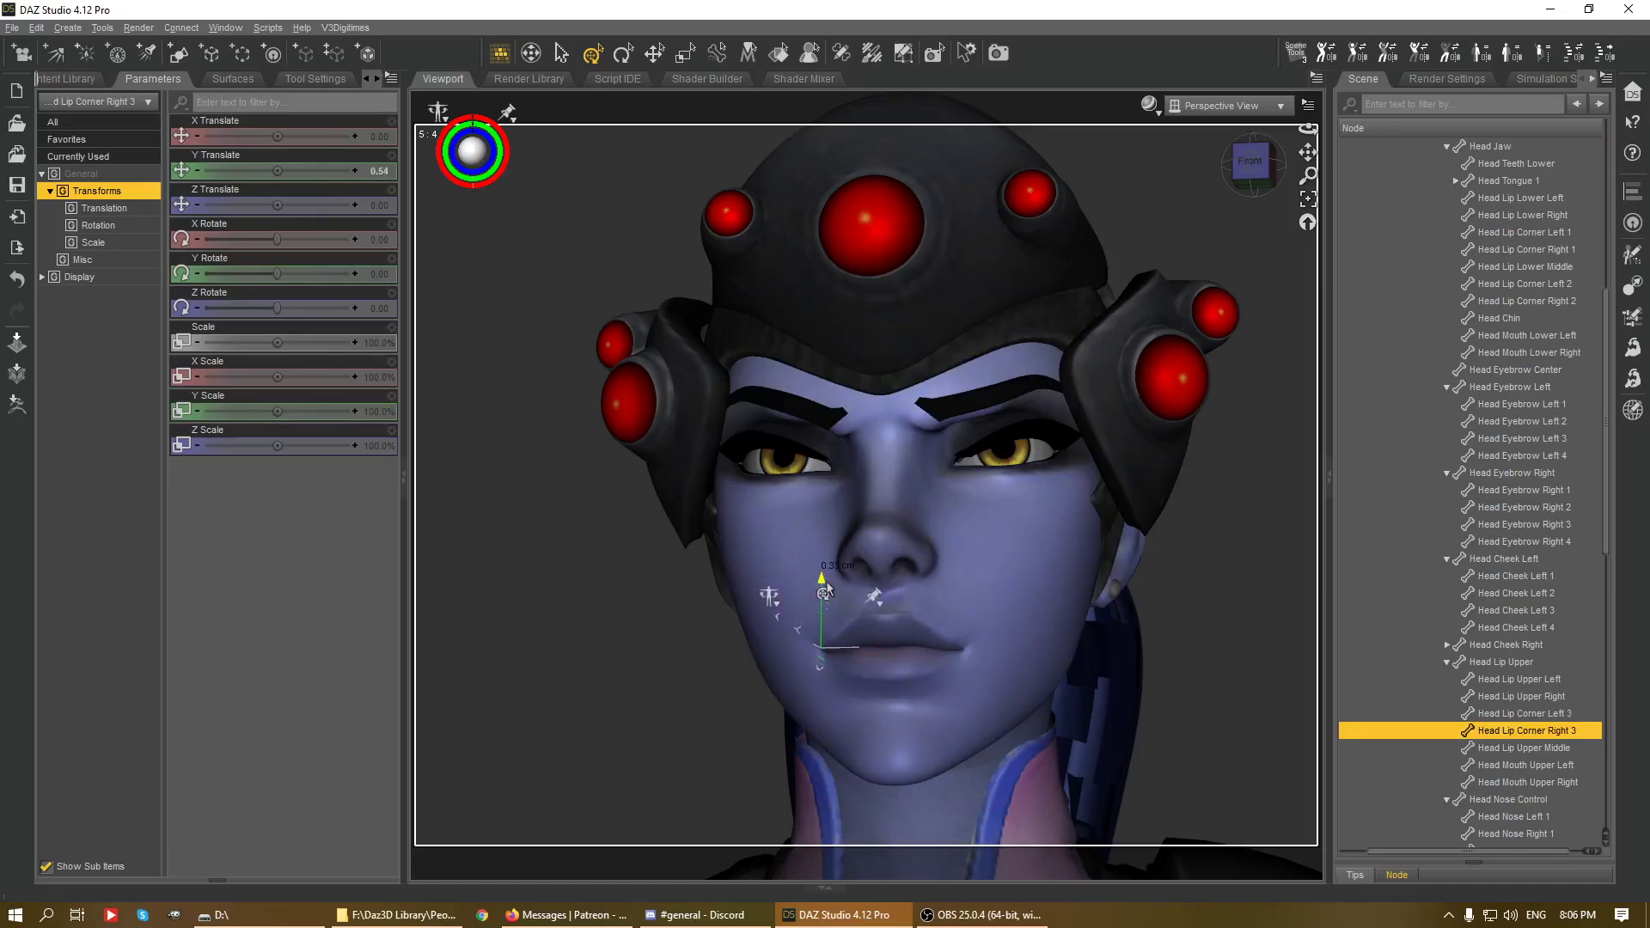
- Pull the left mouth corner down by moving Head Lip Corner Left 2 to about -0.41 in Y
mouse_move(1262, 185)
left_mouse_down()
mouse_move(1297, 171)
mouse_move(1261, 182)
left_mouse_up()
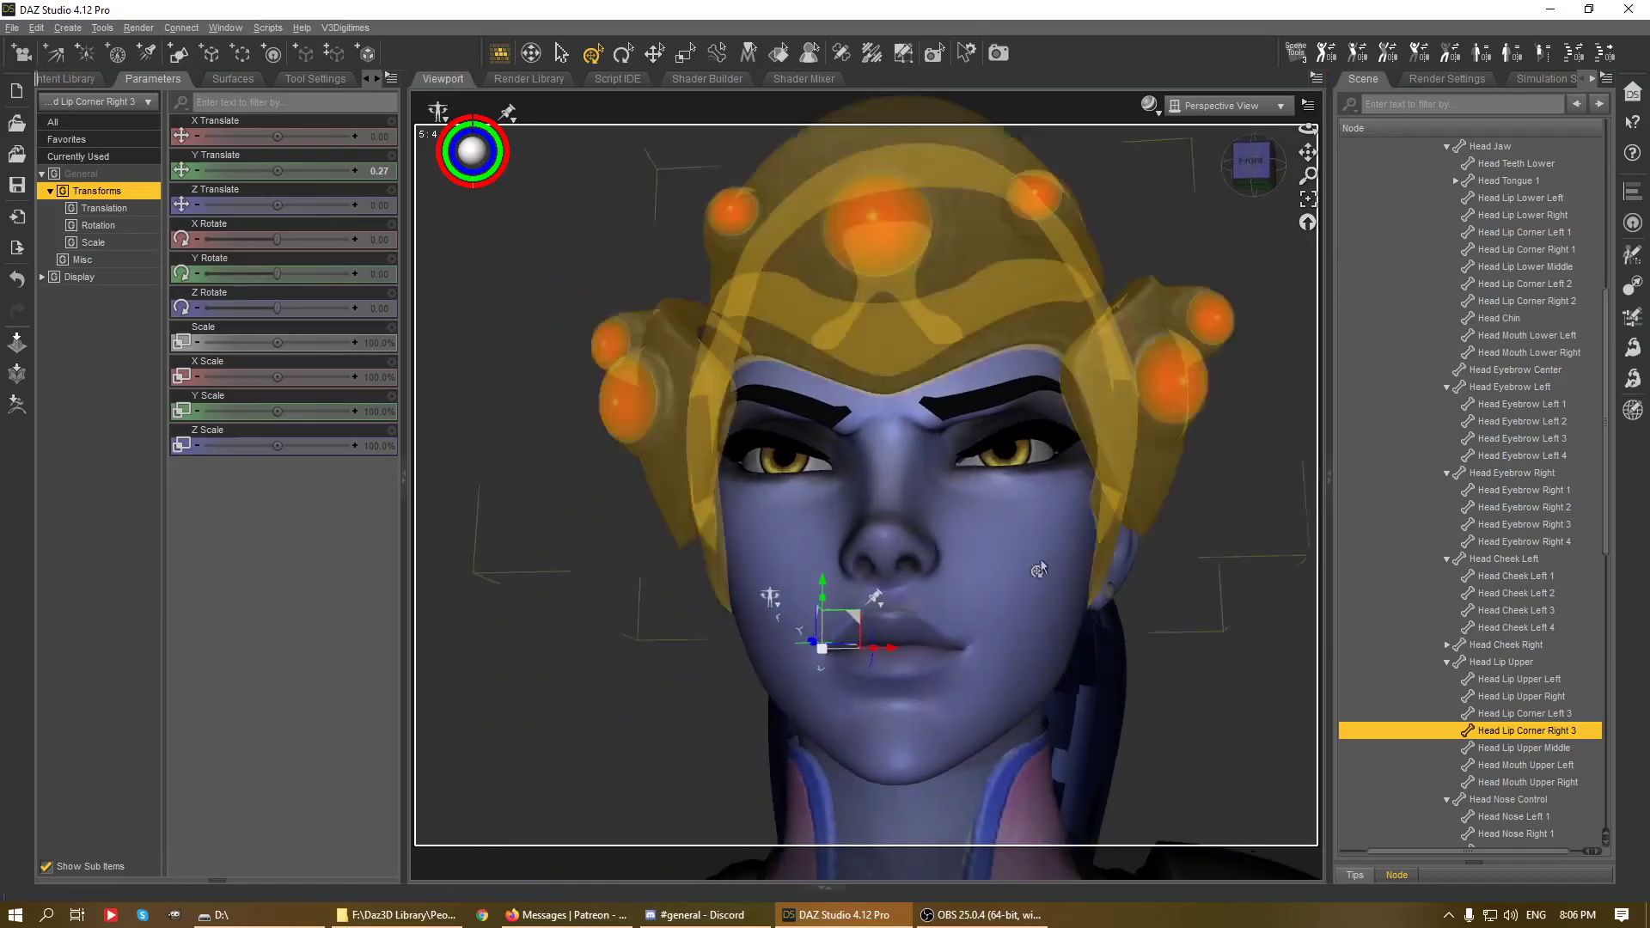
left_click(984, 662)
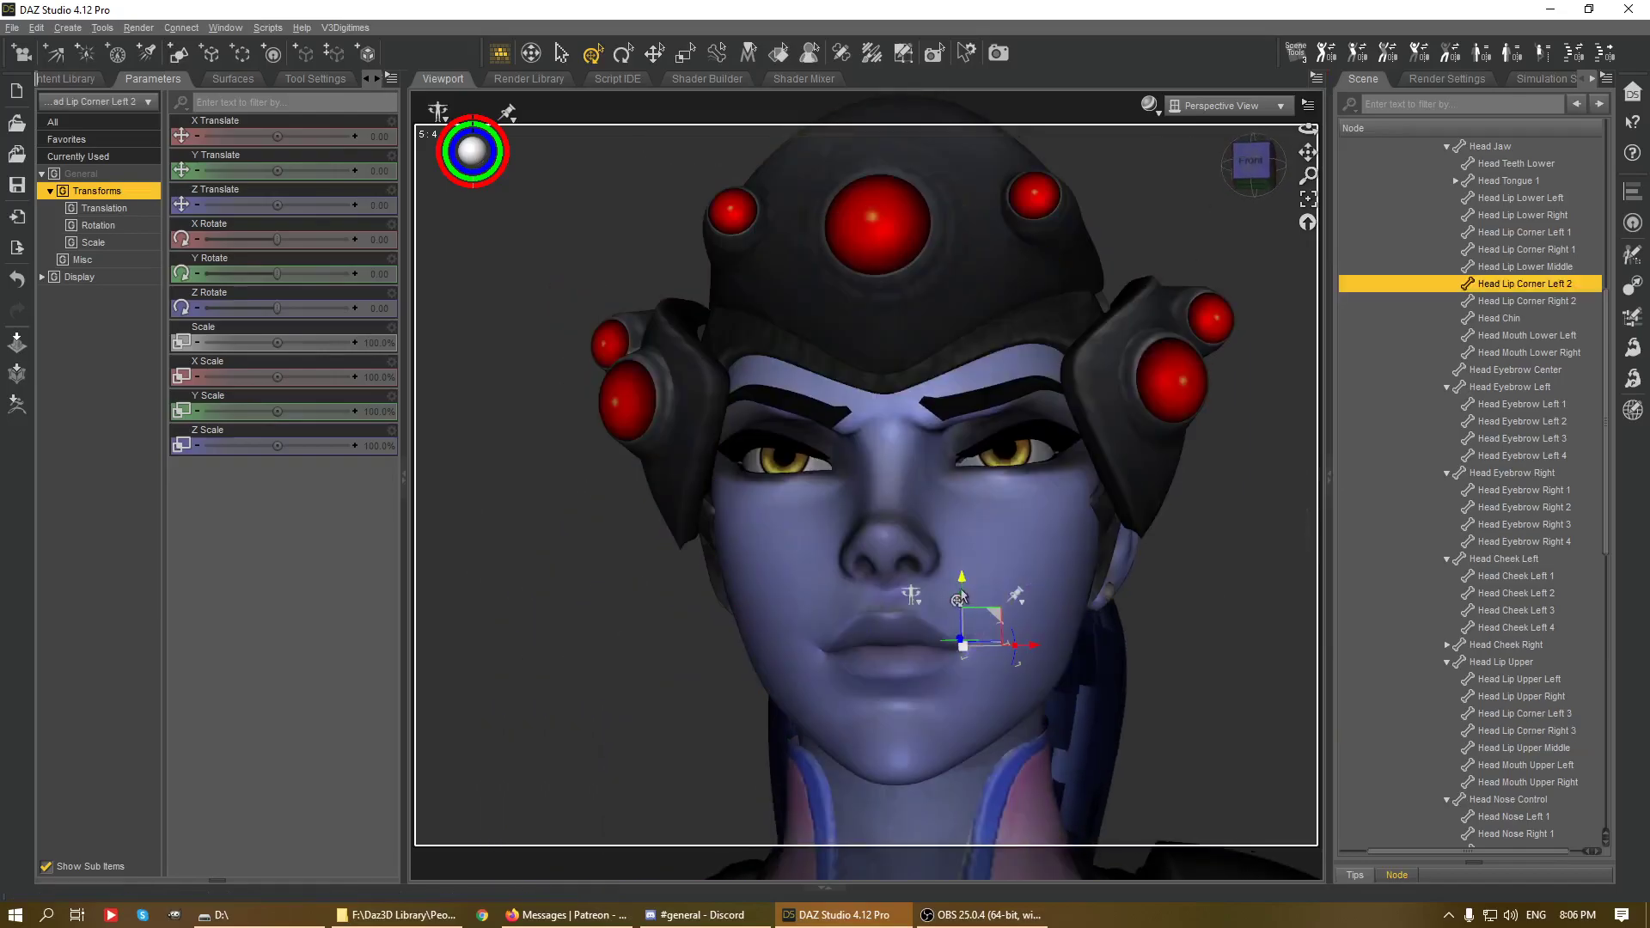
left_click_drag(960, 597, 958, 611)
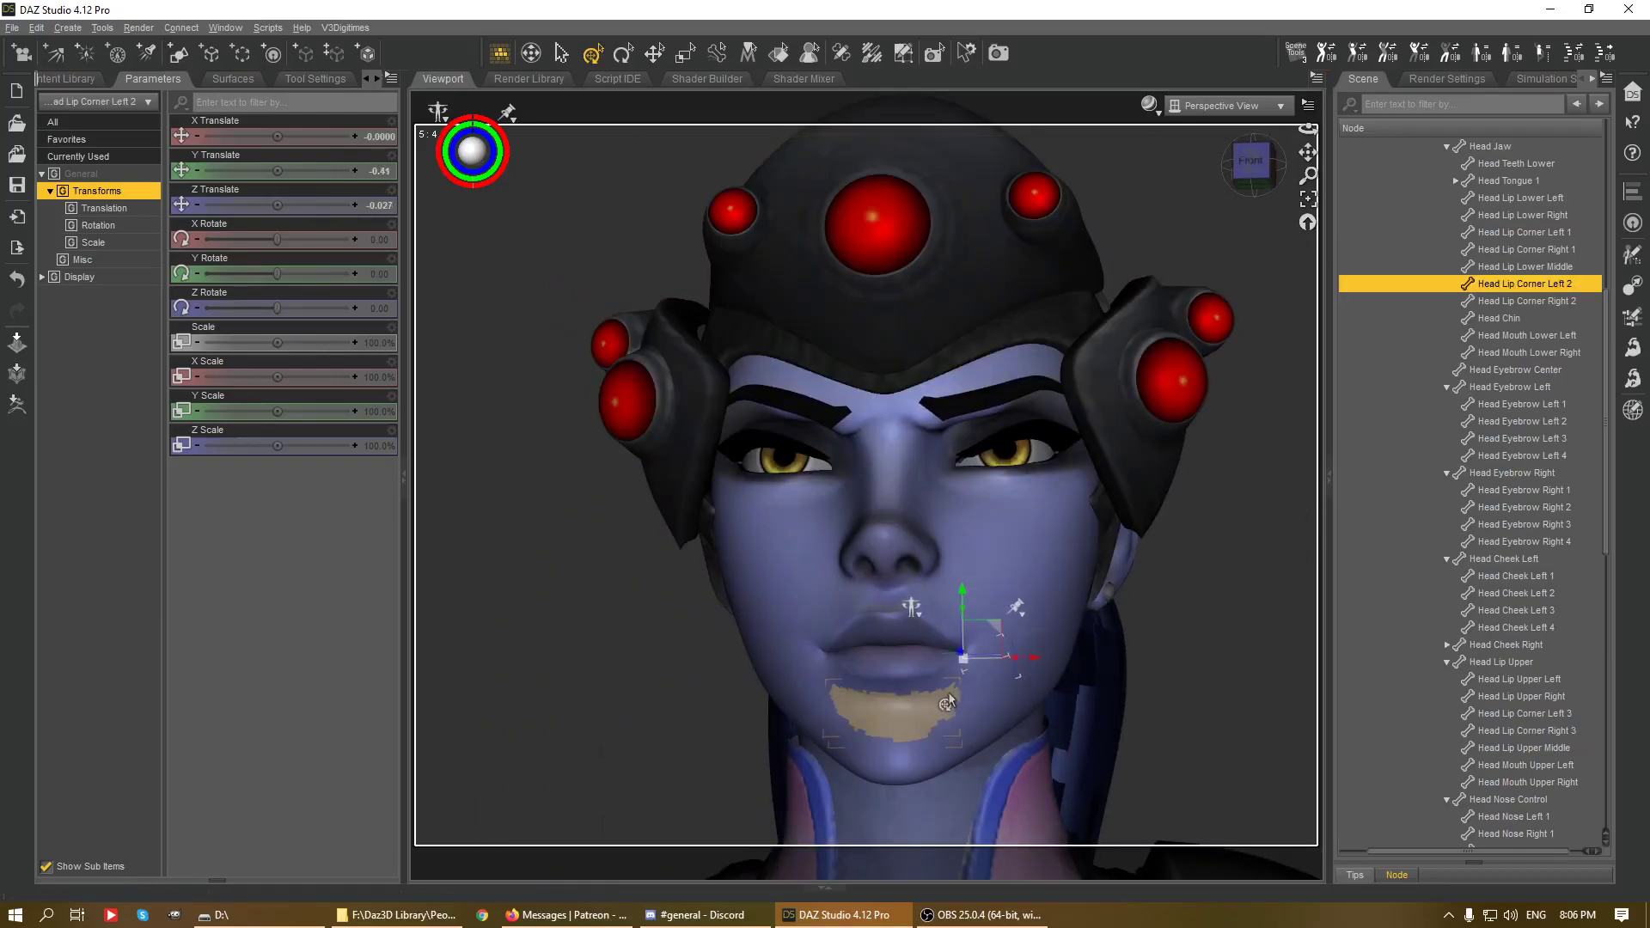
- Pull the left mouth corner down by moving Head Lip Corner Left 1 to about -0.19 in Y
left_click(1307, 202)
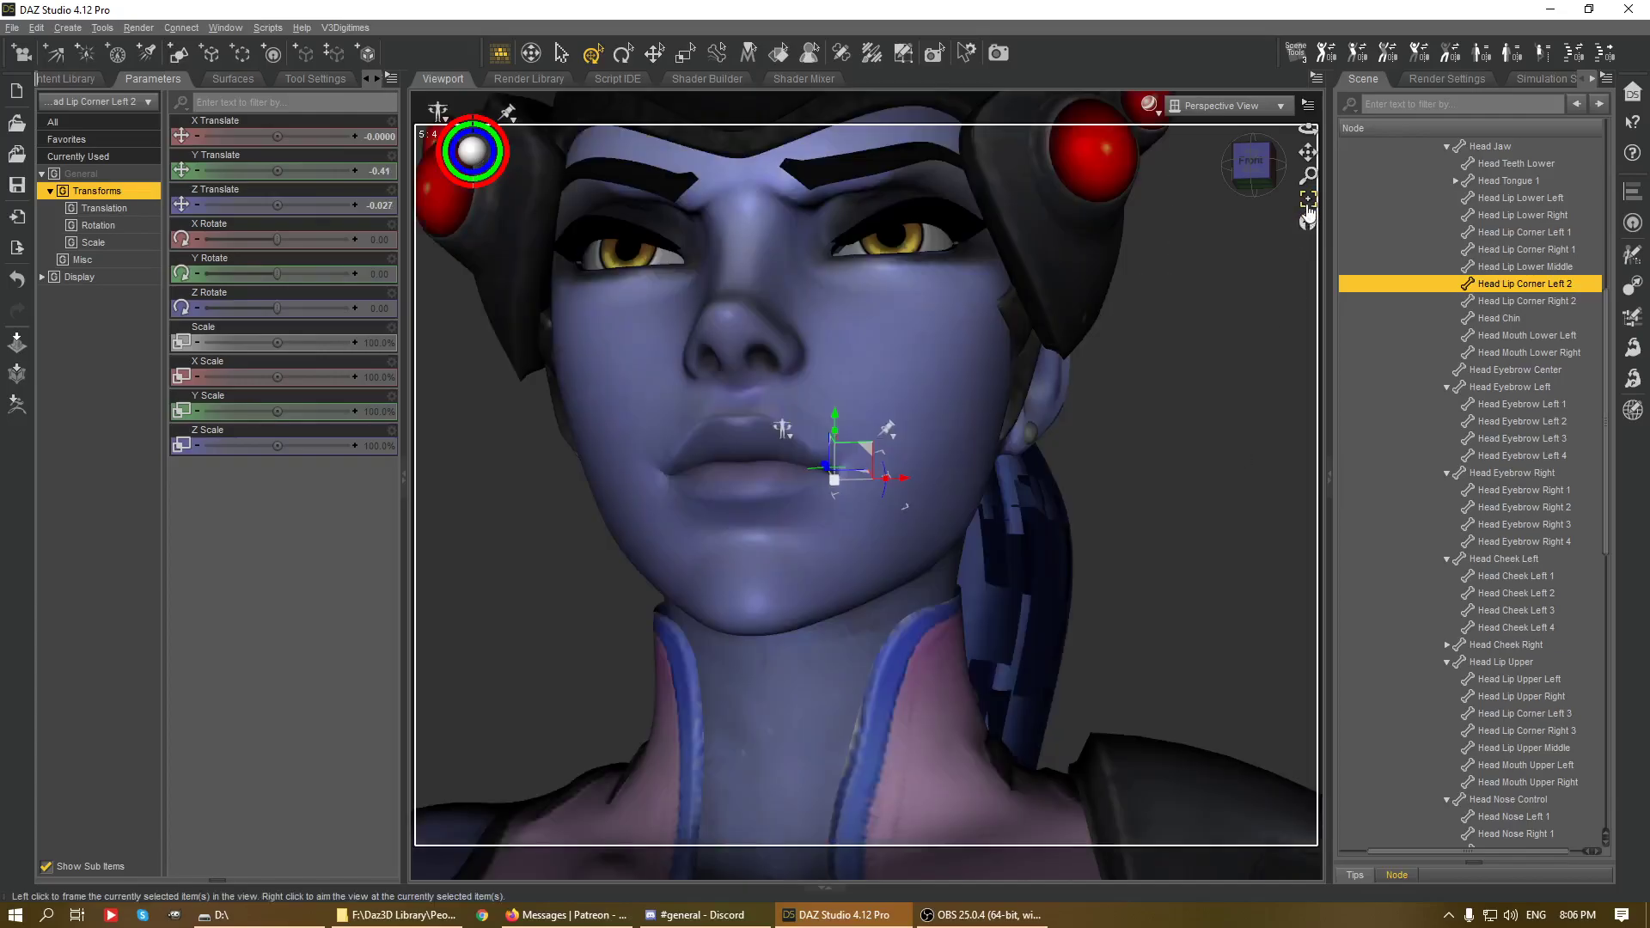
left_click(1269, 232)
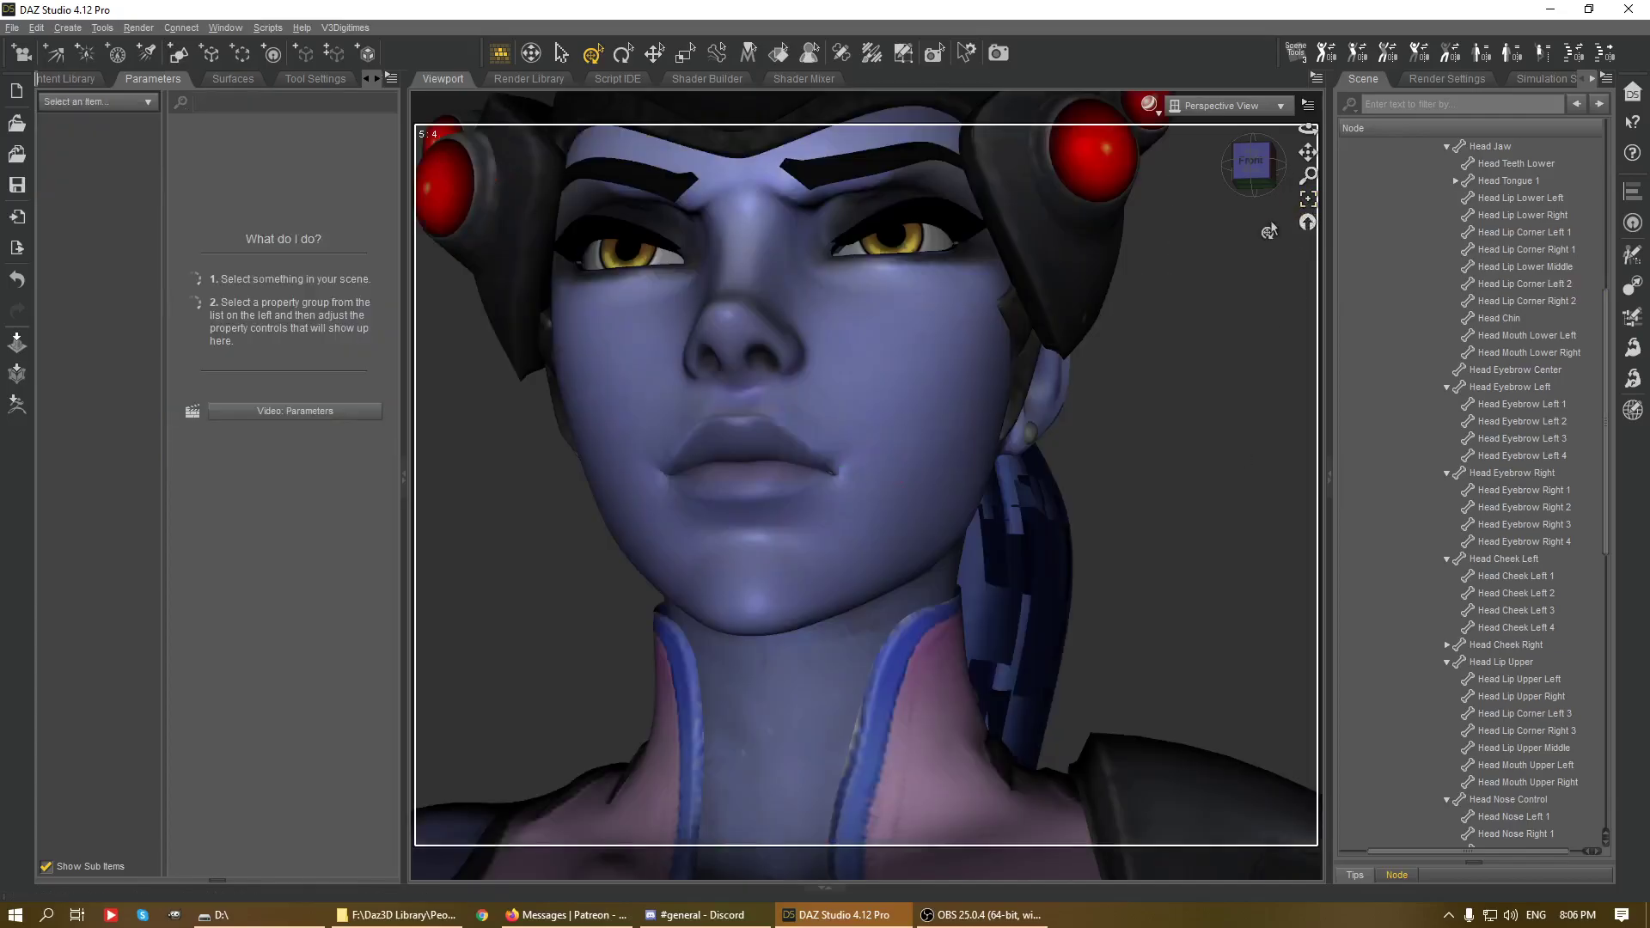
left_click_drag(1270, 180, 1245, 177)
scroll(918, 456, "up", 3)
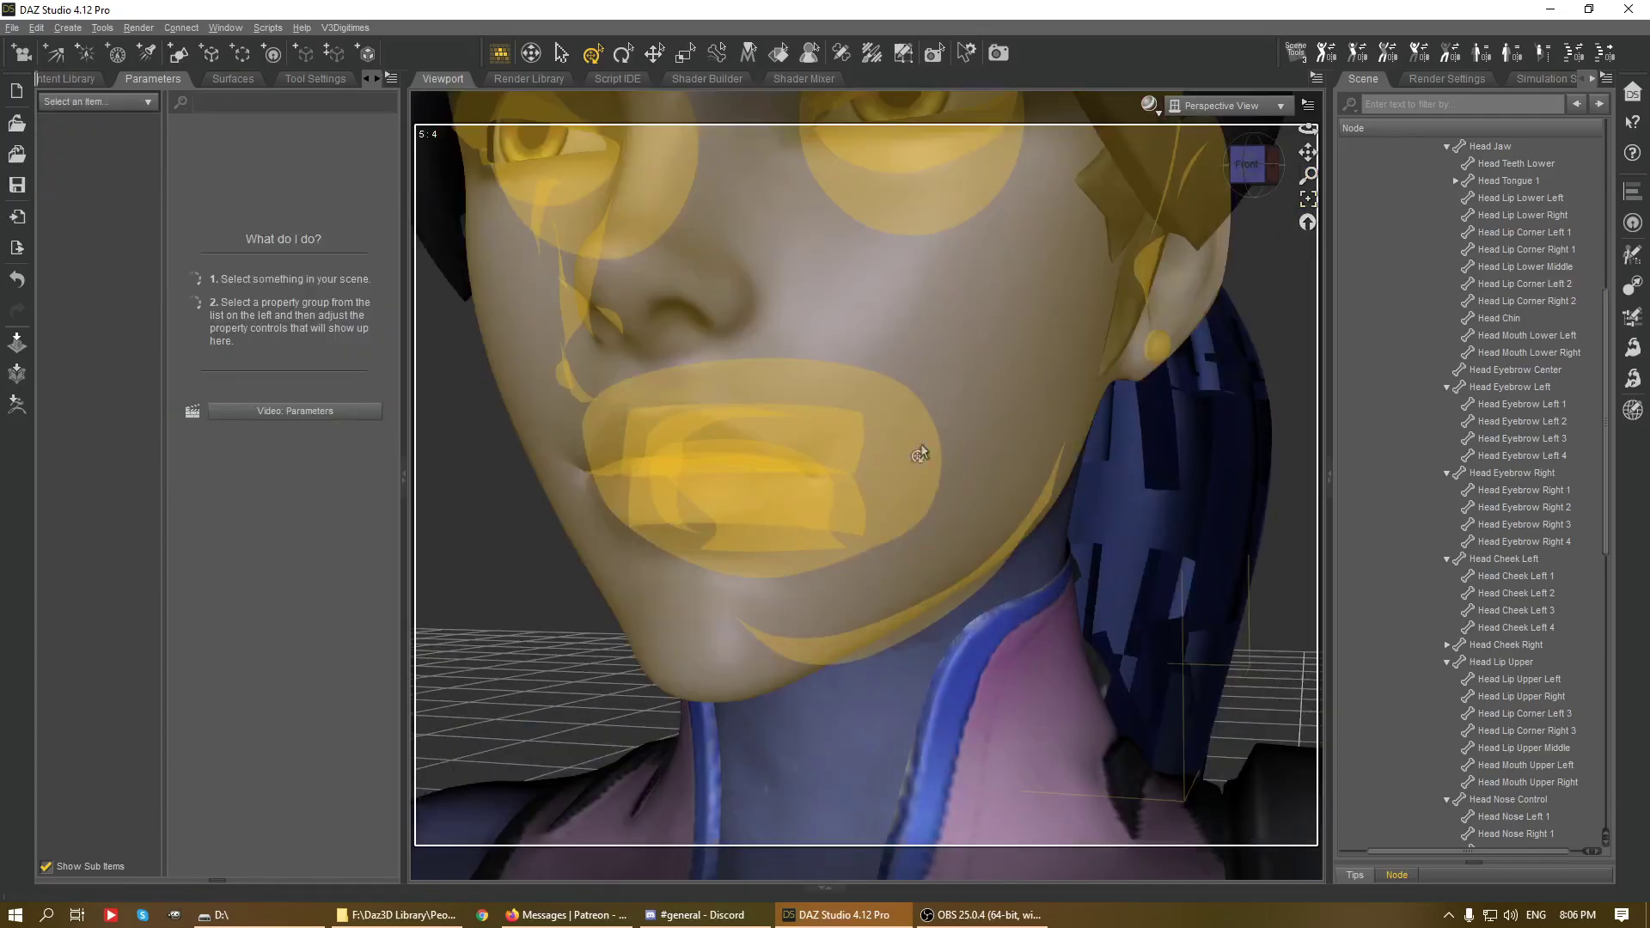
left_click(747, 480)
left_click(807, 484)
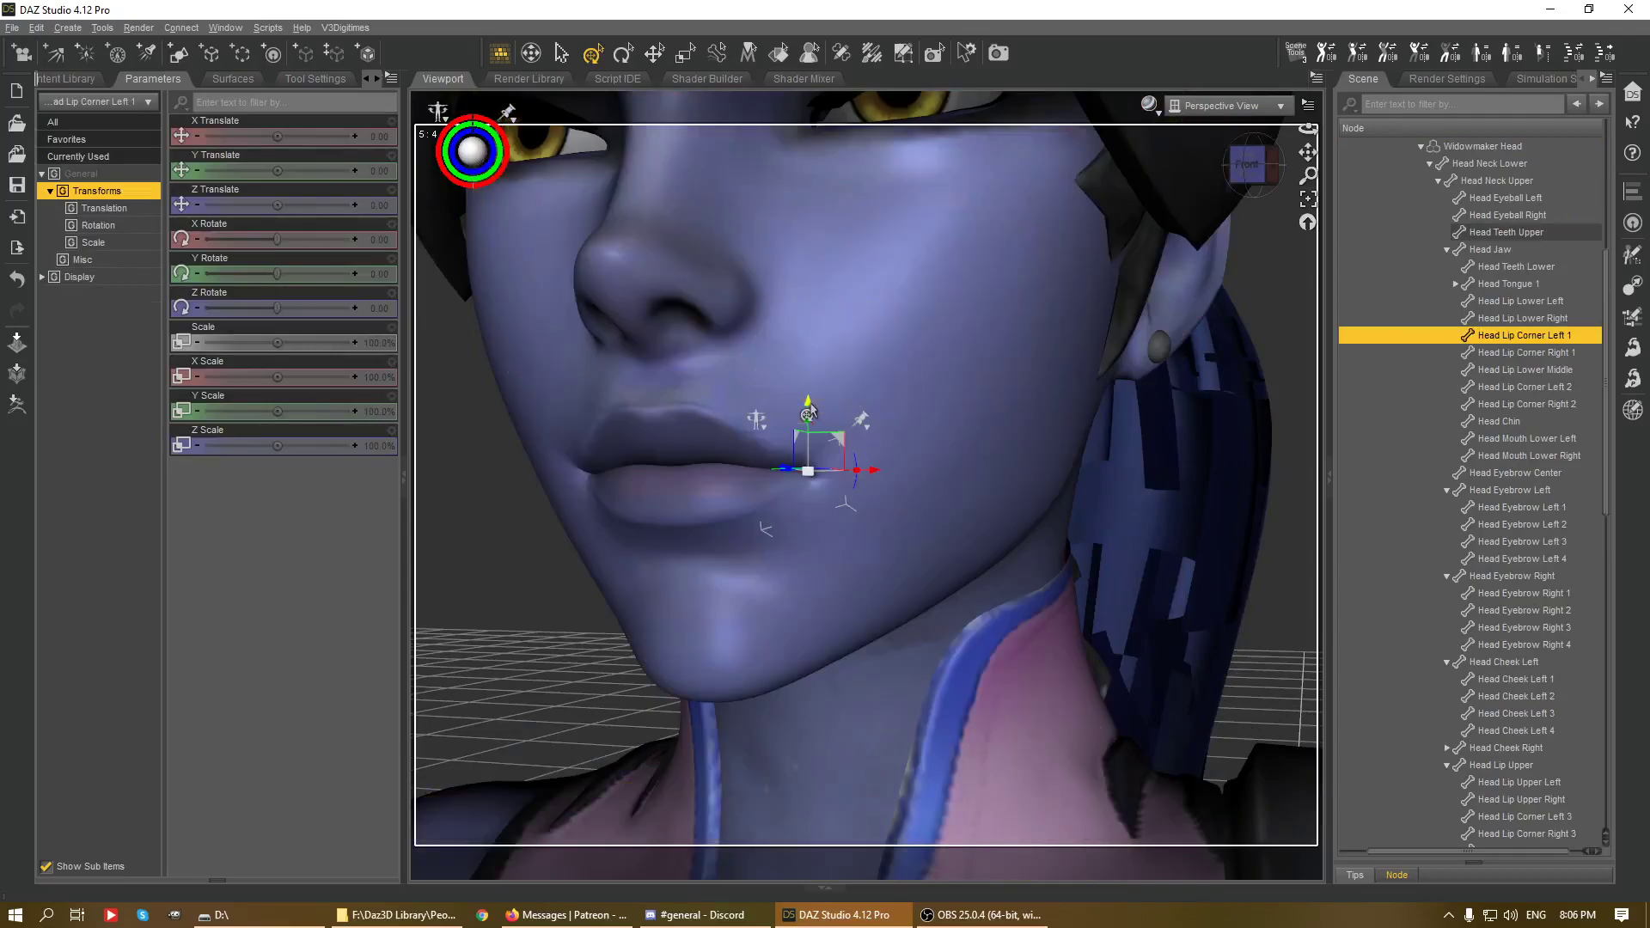
left_click_drag(809, 413, 814, 417)
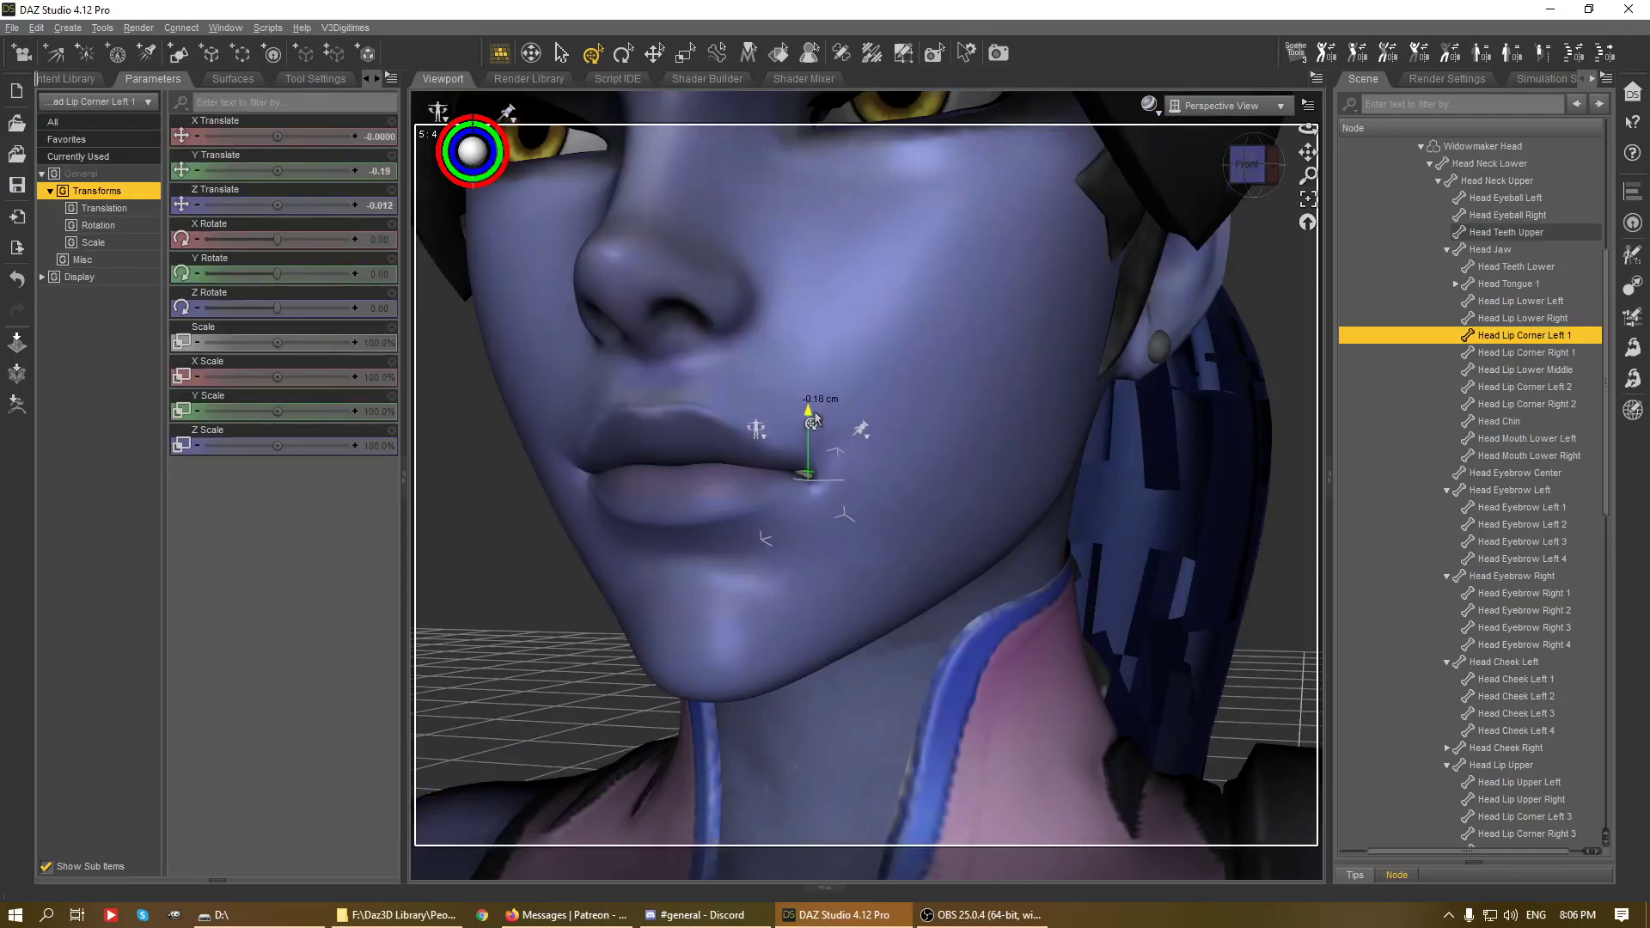
- Close the left side of the mouth by moving Head Lip Lower Left to about -0.22 and Head Lip Corner Left 3 to about 0.085 in Y
left_click(778, 503)
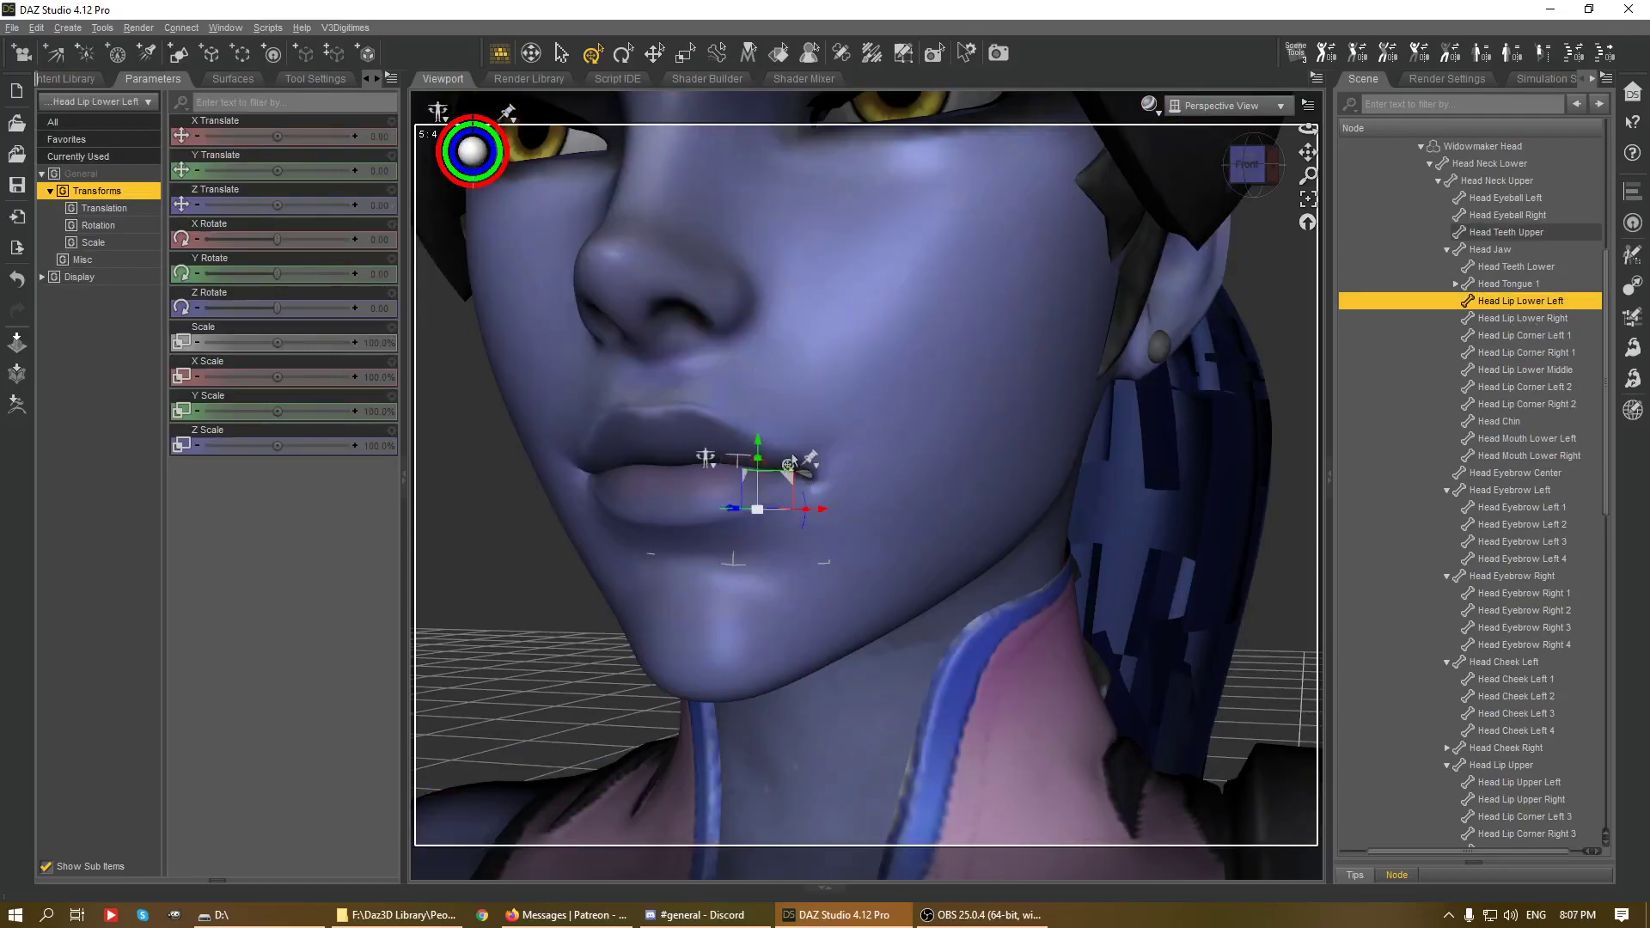
left_click_drag(757, 447, 758, 459)
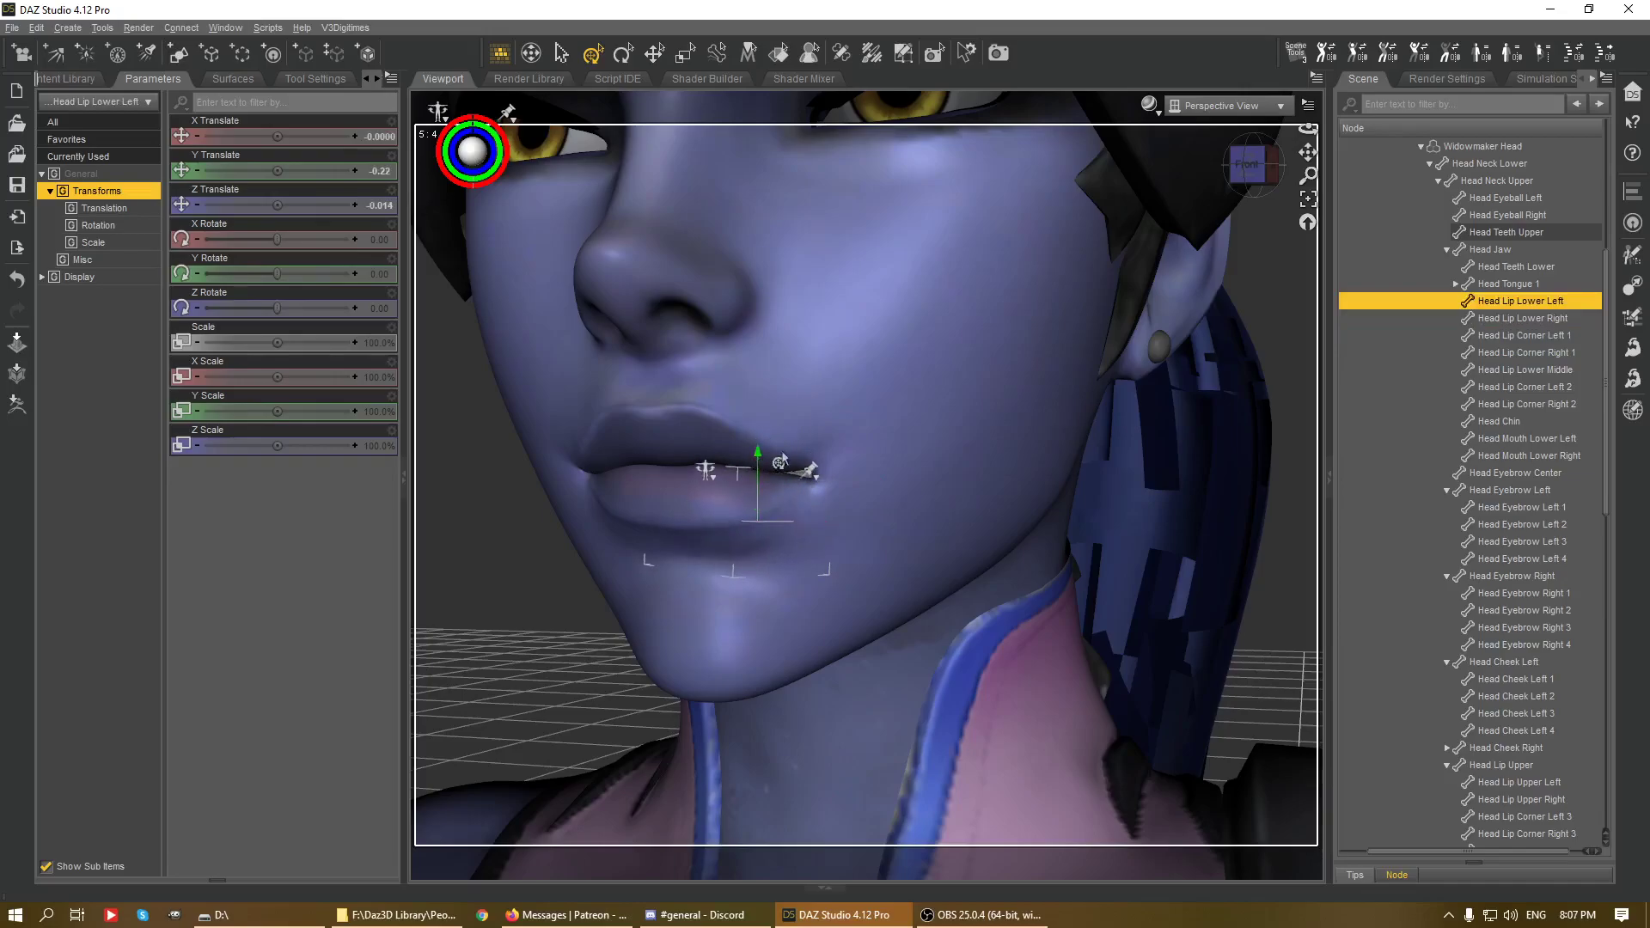
left_click(807, 458)
left_click_drag(819, 403, 823, 414)
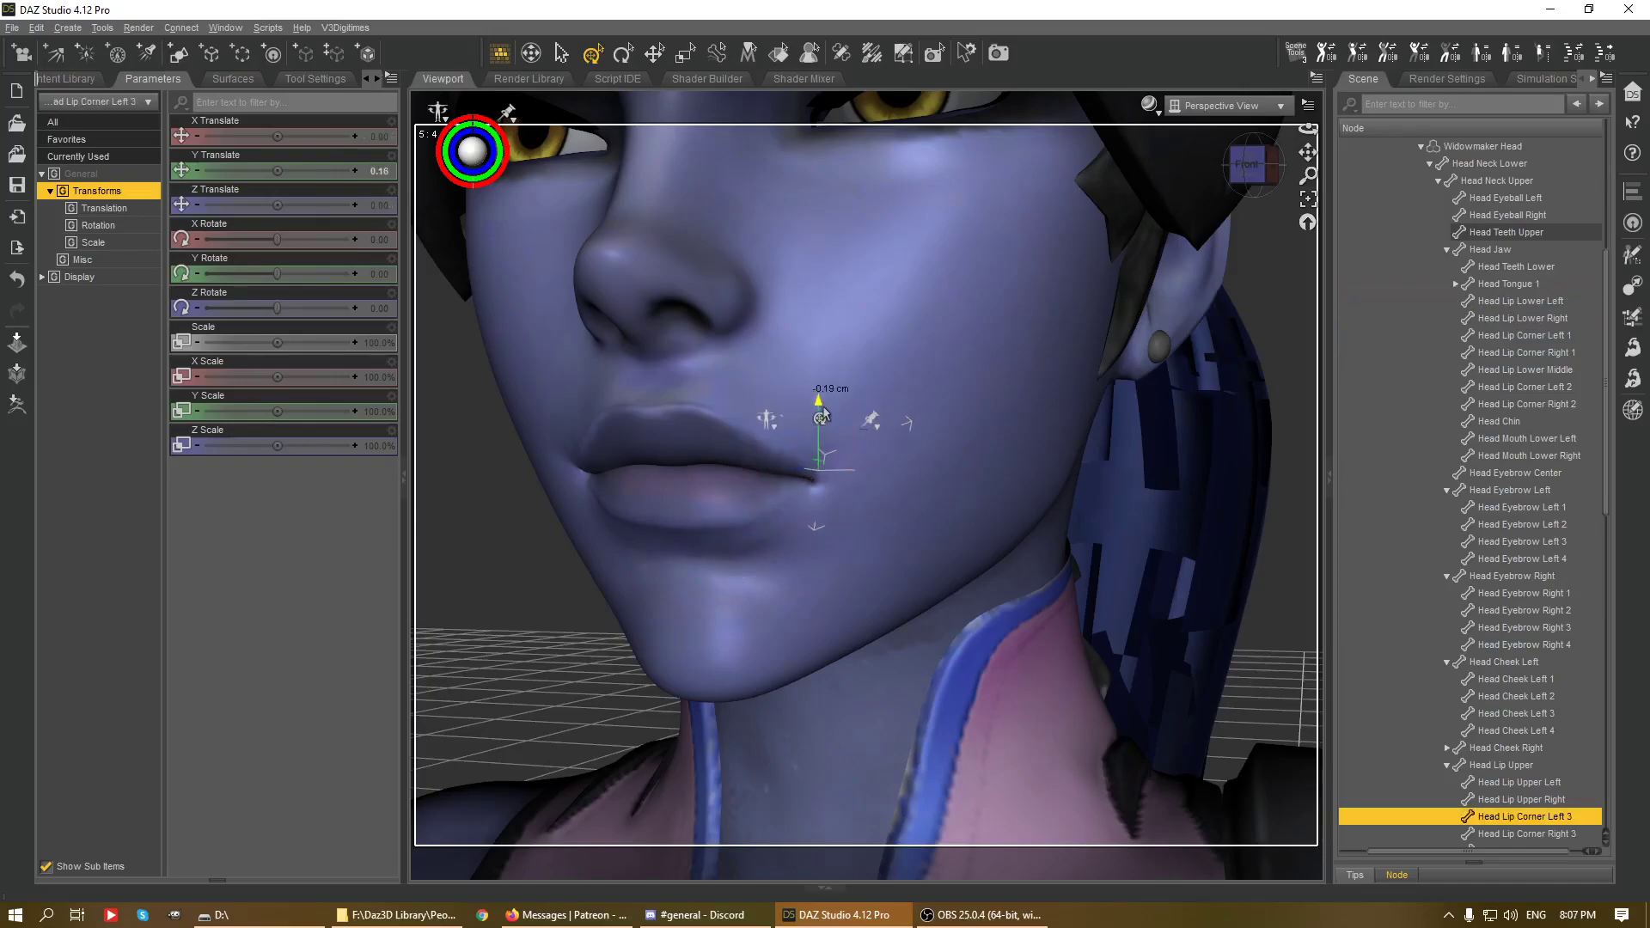
- Pull the right mouth corner down by moving Head Lip Corner Right 2 to about -0.32 in Y
left_click(1247, 163)
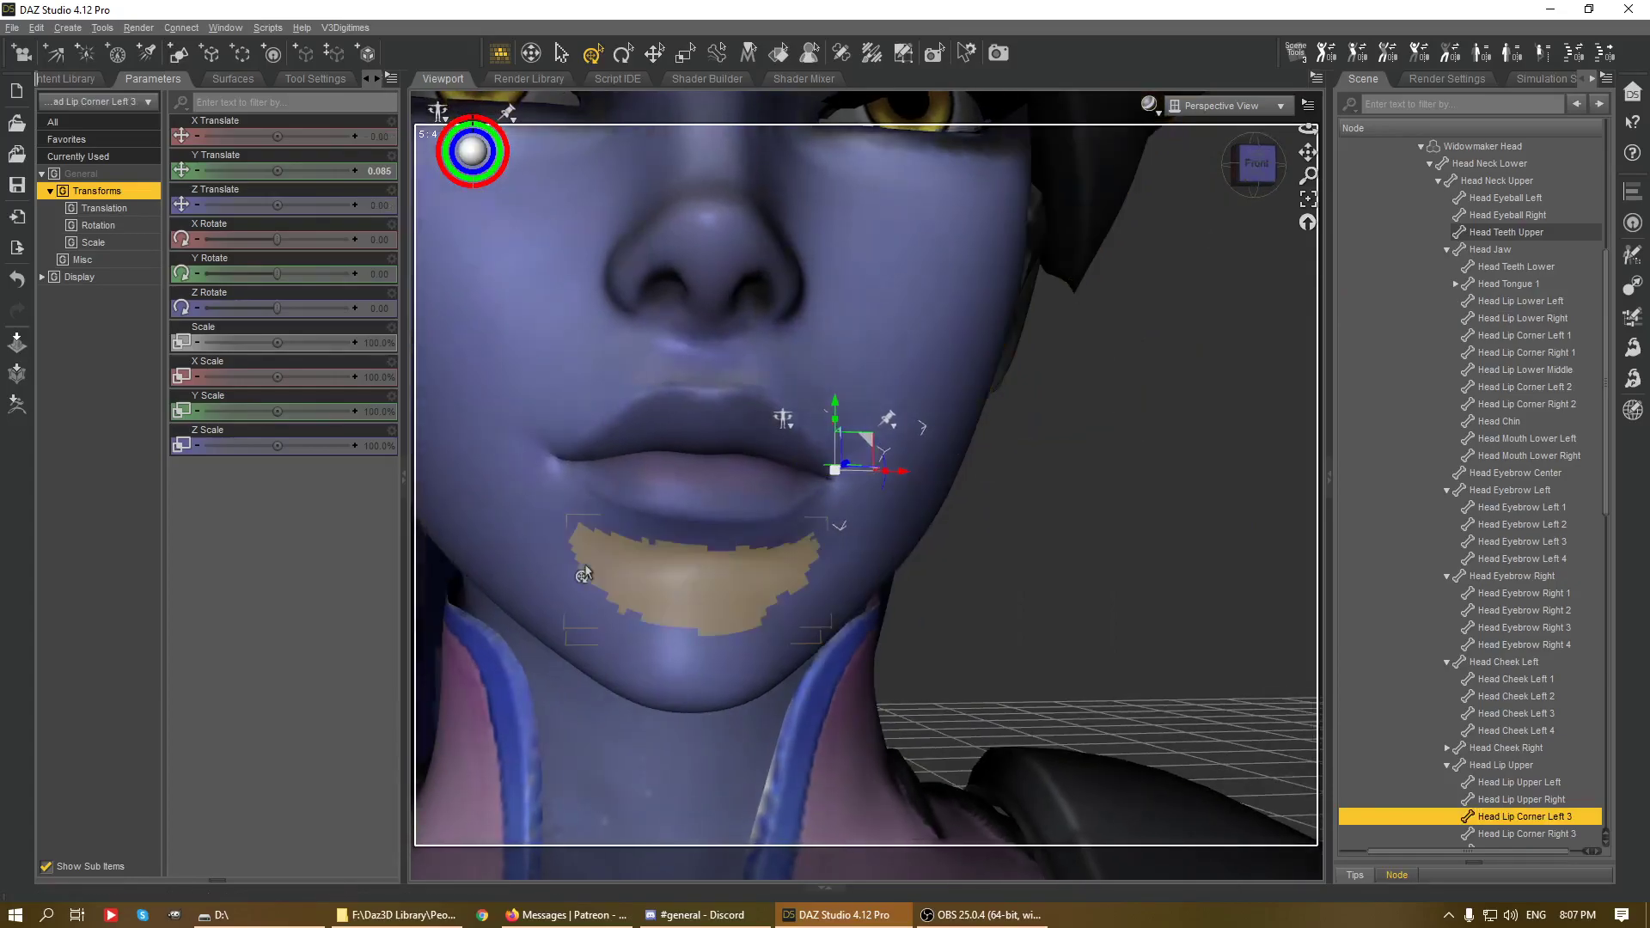
left_click(555, 505)
left_click_drag(569, 401, 563, 436)
left_click(537, 474)
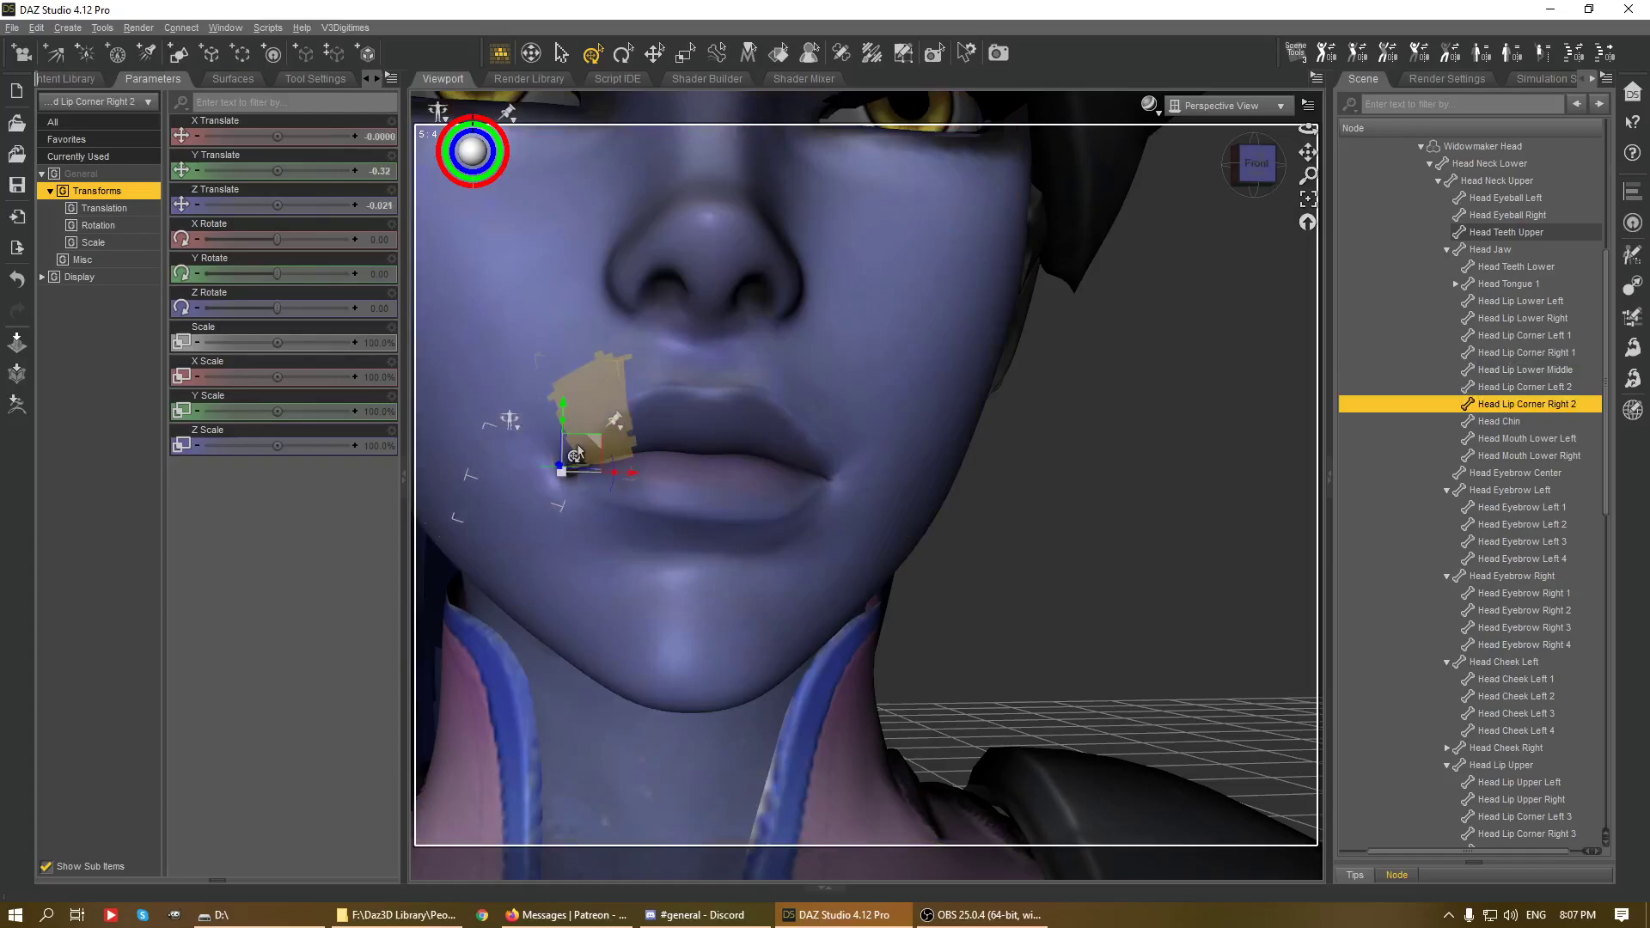
- Lower Head Lip Corner Right 3 to about -0.069 in Y and nudge the adjacent right lower-lip bone slightly down
left_click(569, 457)
left_click(554, 469)
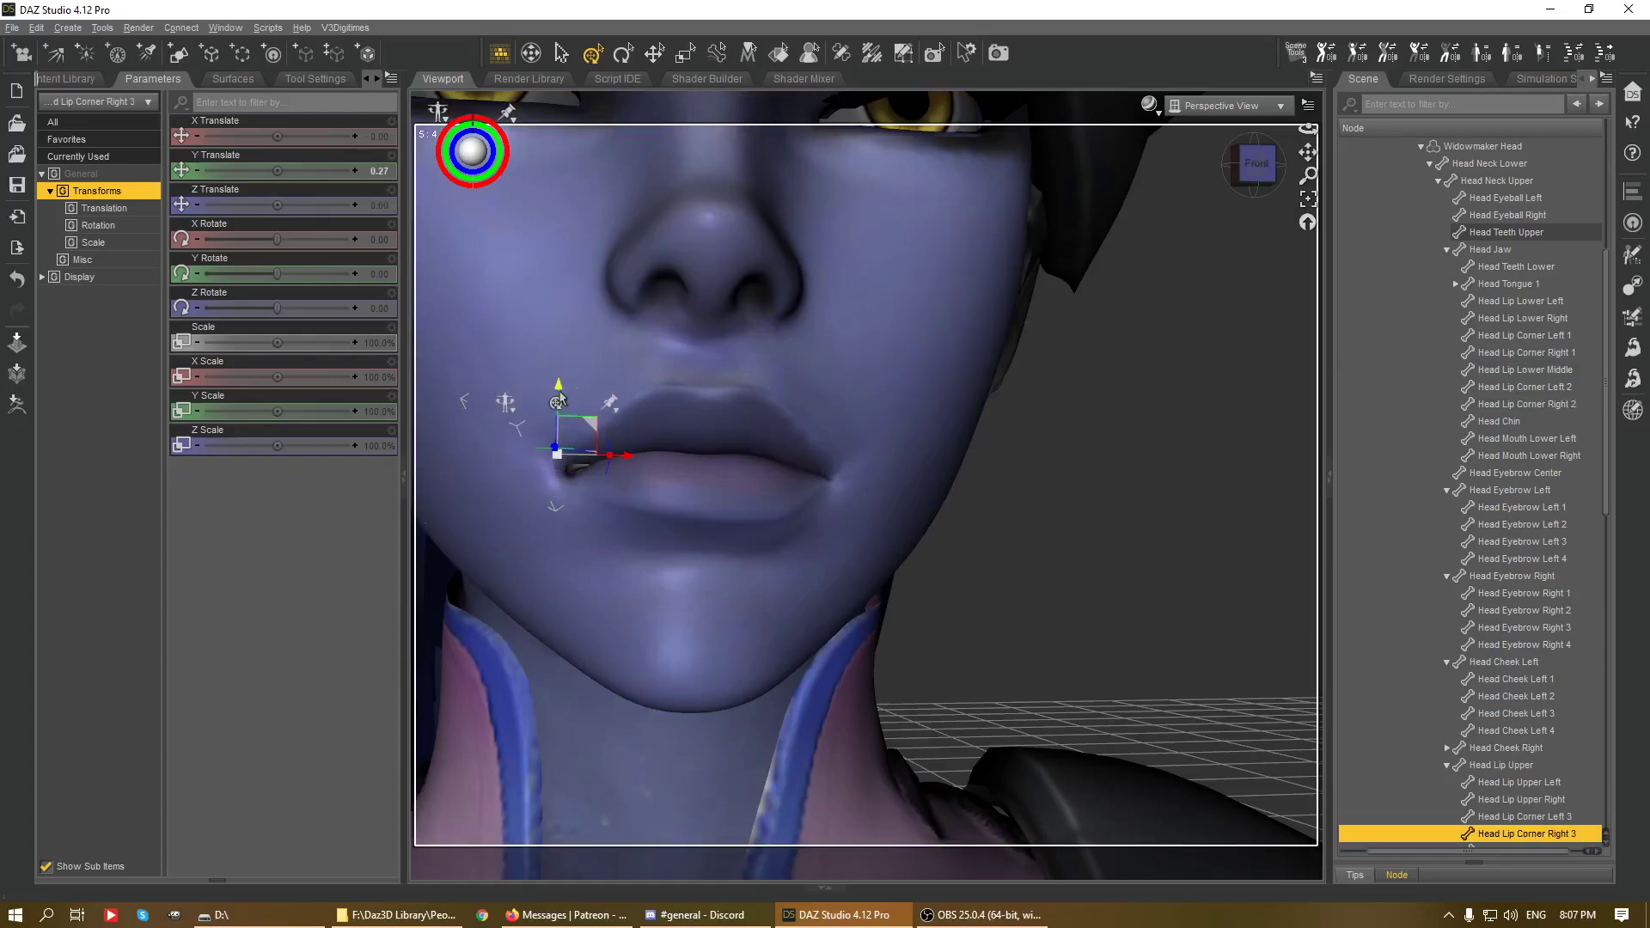
left_click_drag(558, 401, 554, 423)
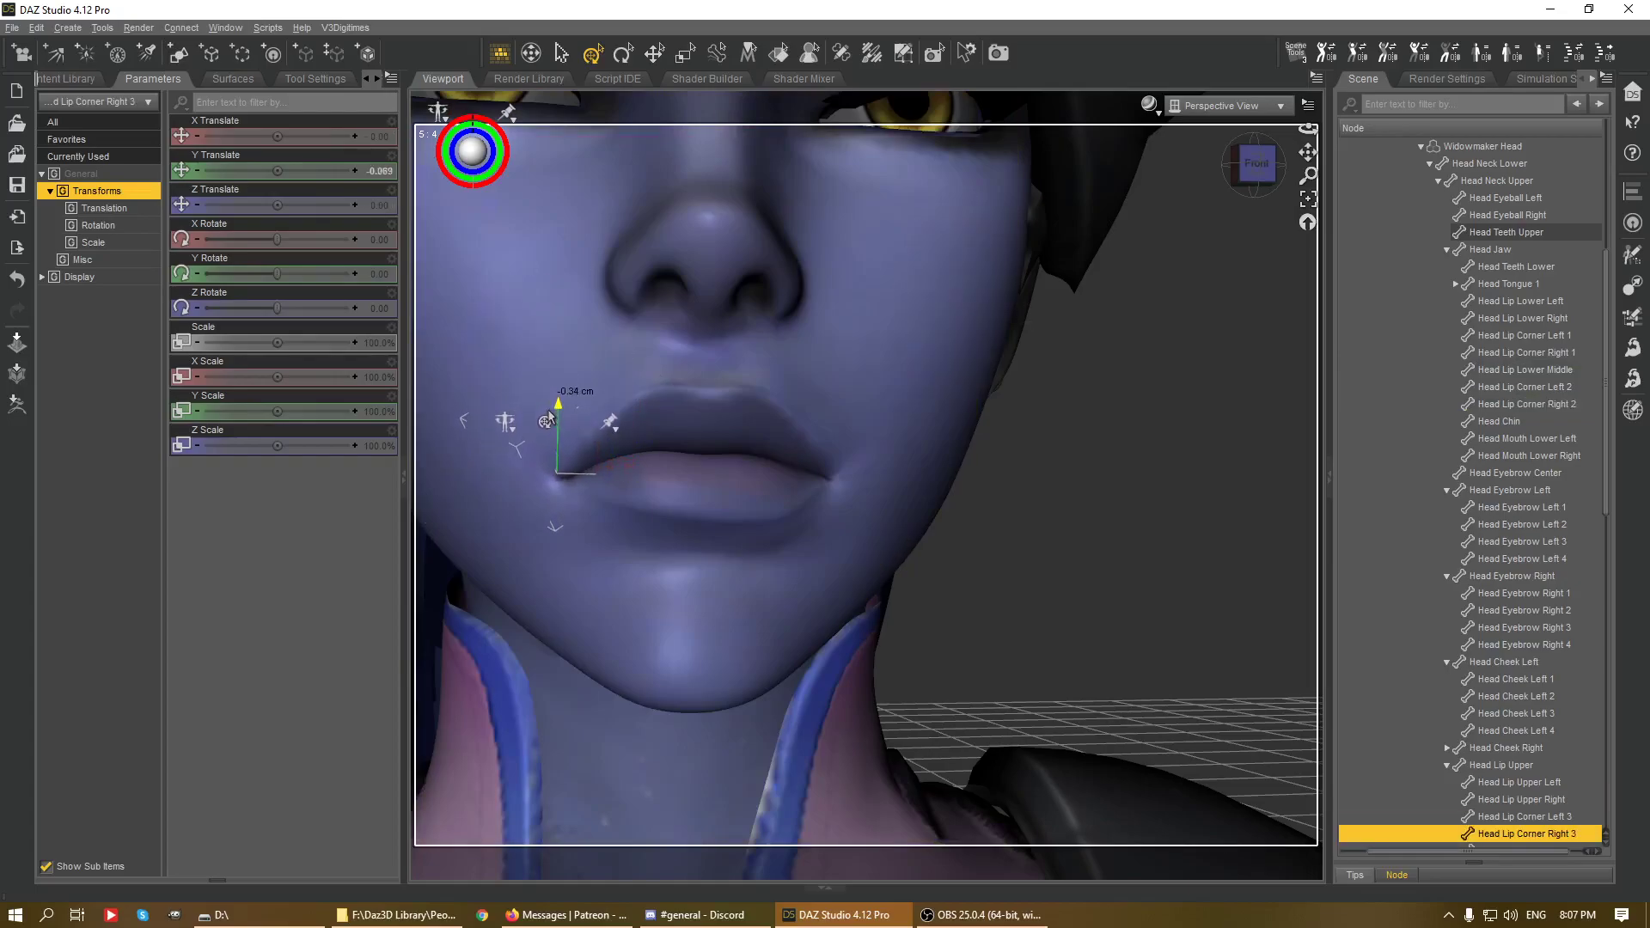
left_click(612, 495)
left_click_drag(615, 434, 616, 442)
scroll(1113, 471, "down", 4)
left_click(1138, 440)
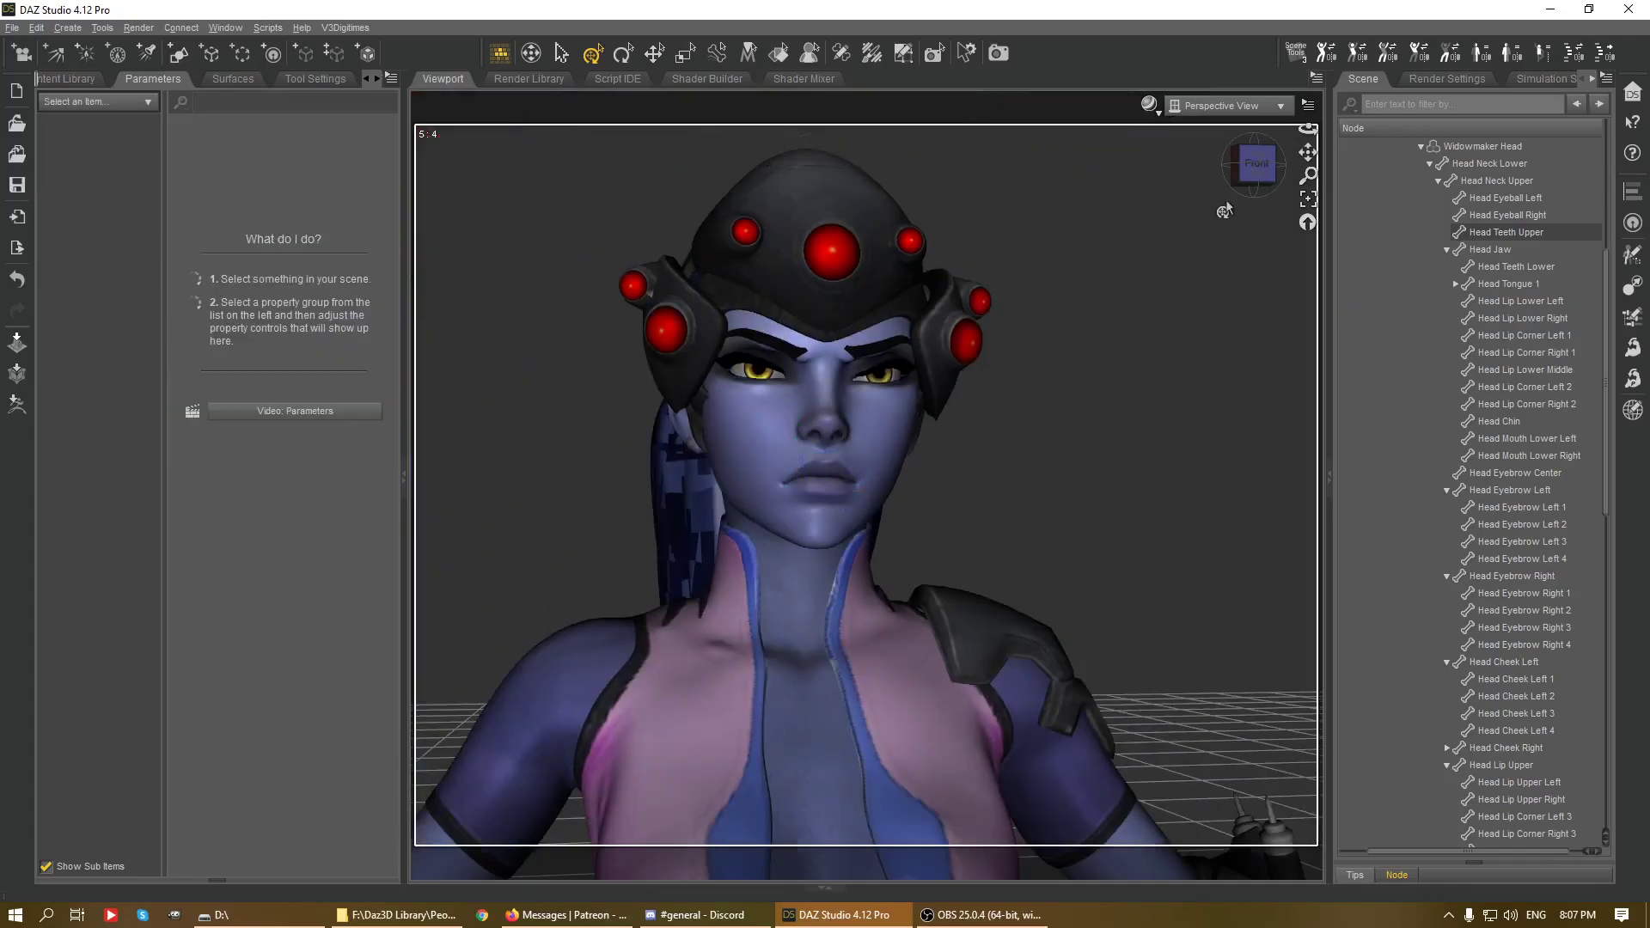
- Pull the left mouth corner further down by moving Head Lip Corner Left 2 to about -0.62 in Y
scroll(1224, 211, "up", 5)
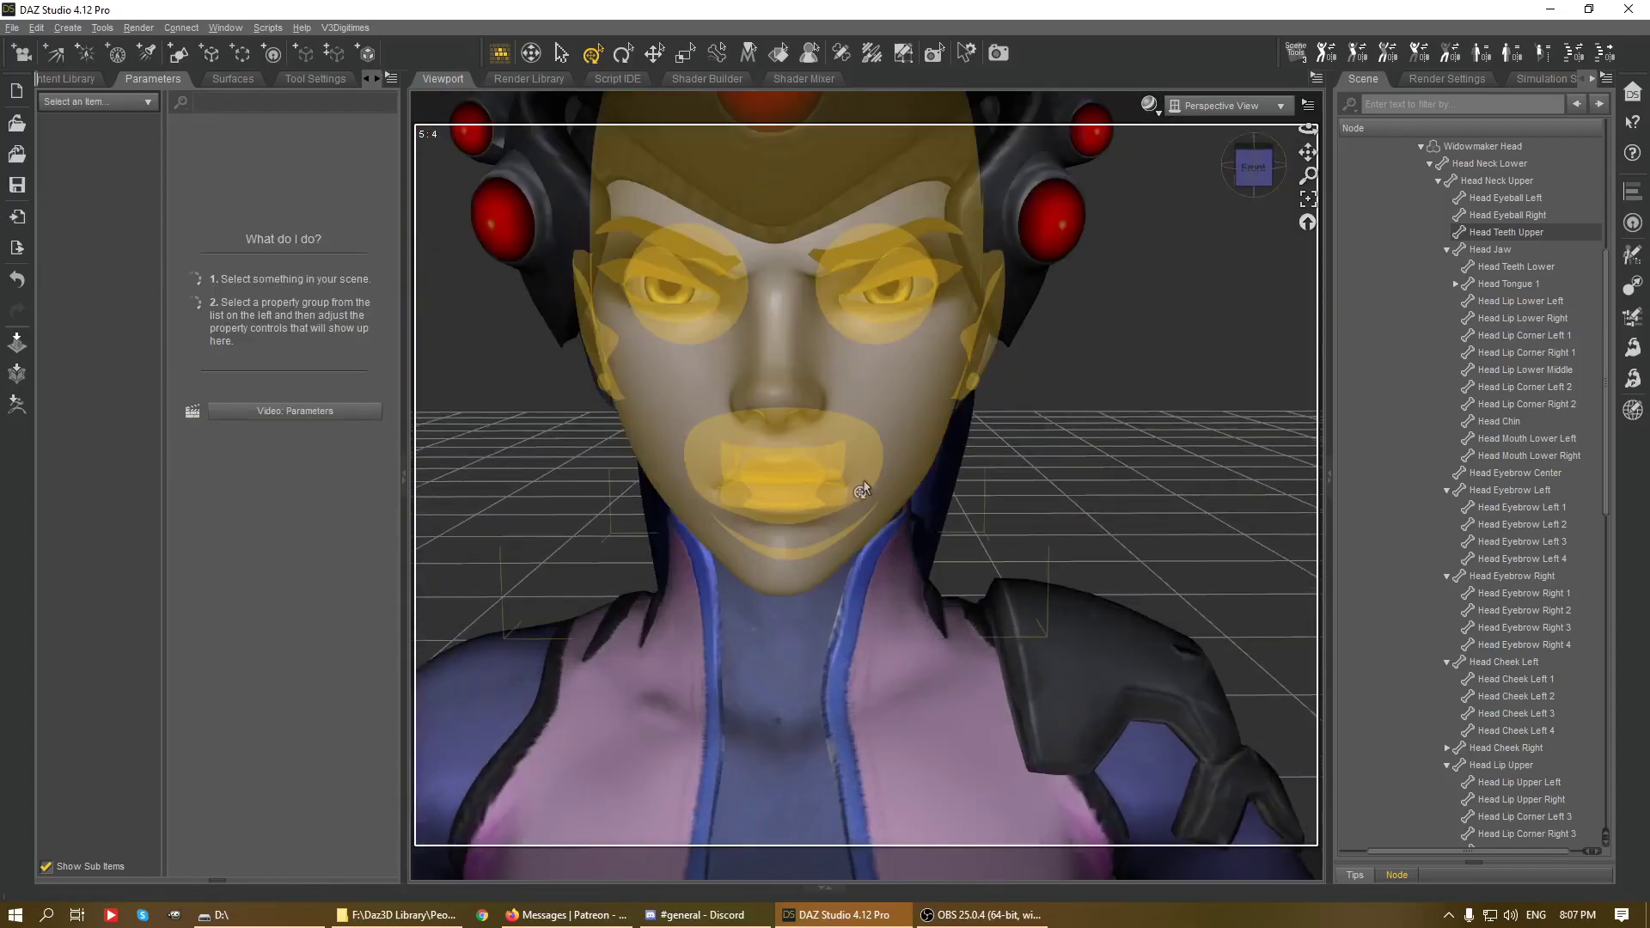
left_click(859, 494)
left_click(851, 497)
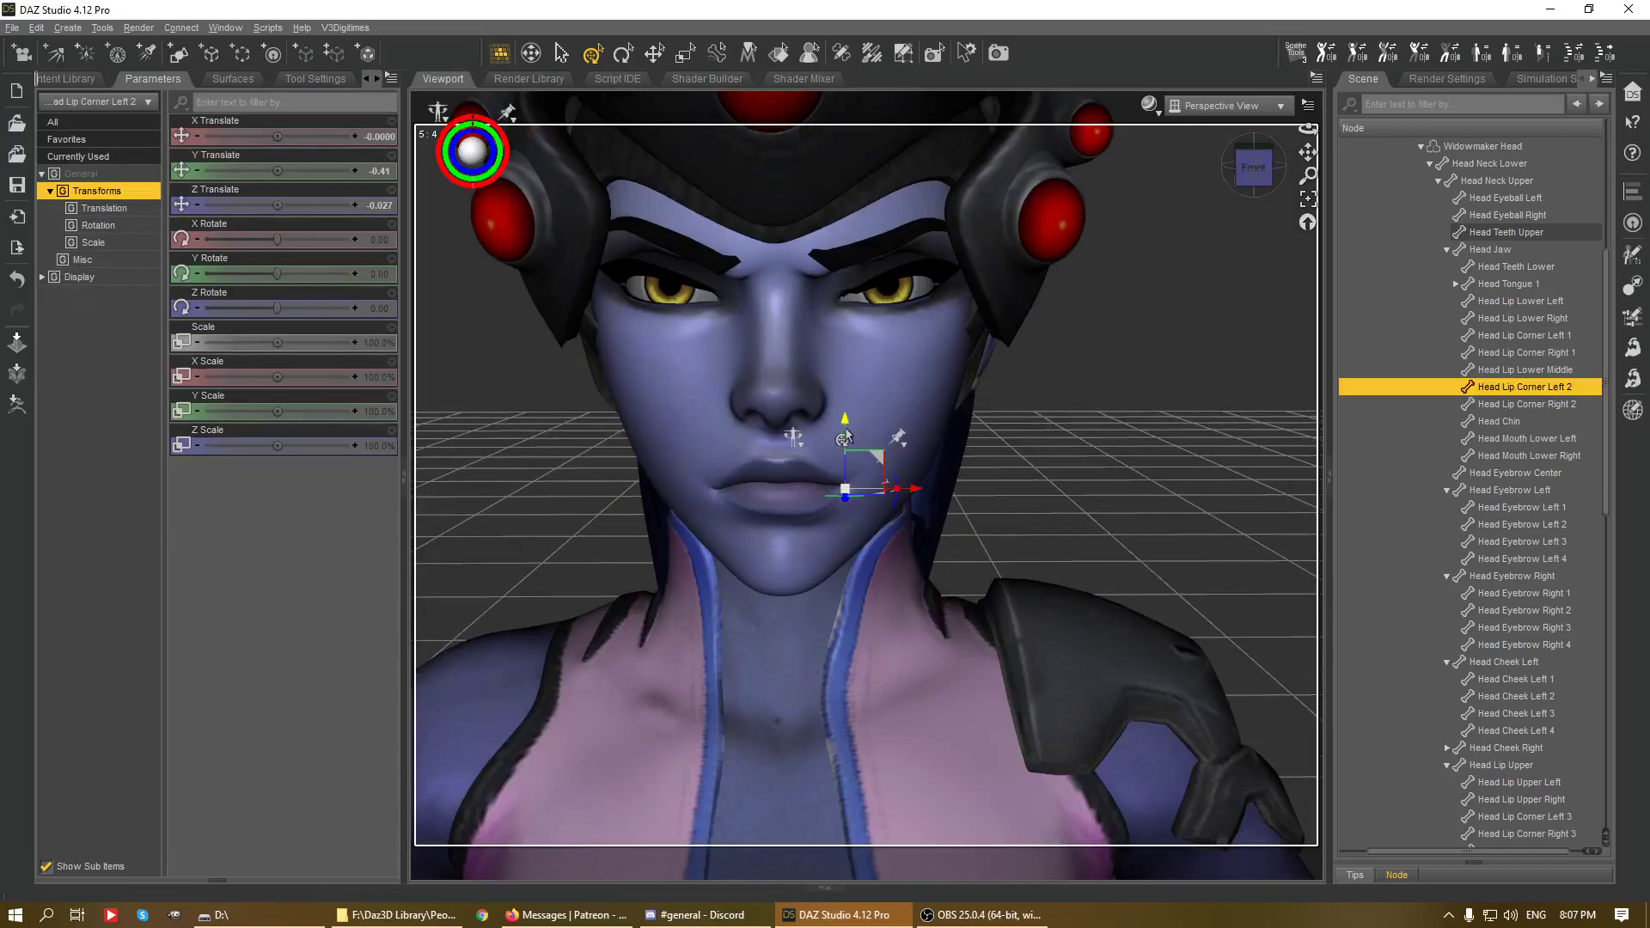
left_click_drag(847, 430, 853, 436)
- Readjust Head Lip Corner Left 1 vertically and lower Head Lip Corner Left 3 to about -0.040 in Y to close the left mouth corner
scroll(868, 435, "up", 3)
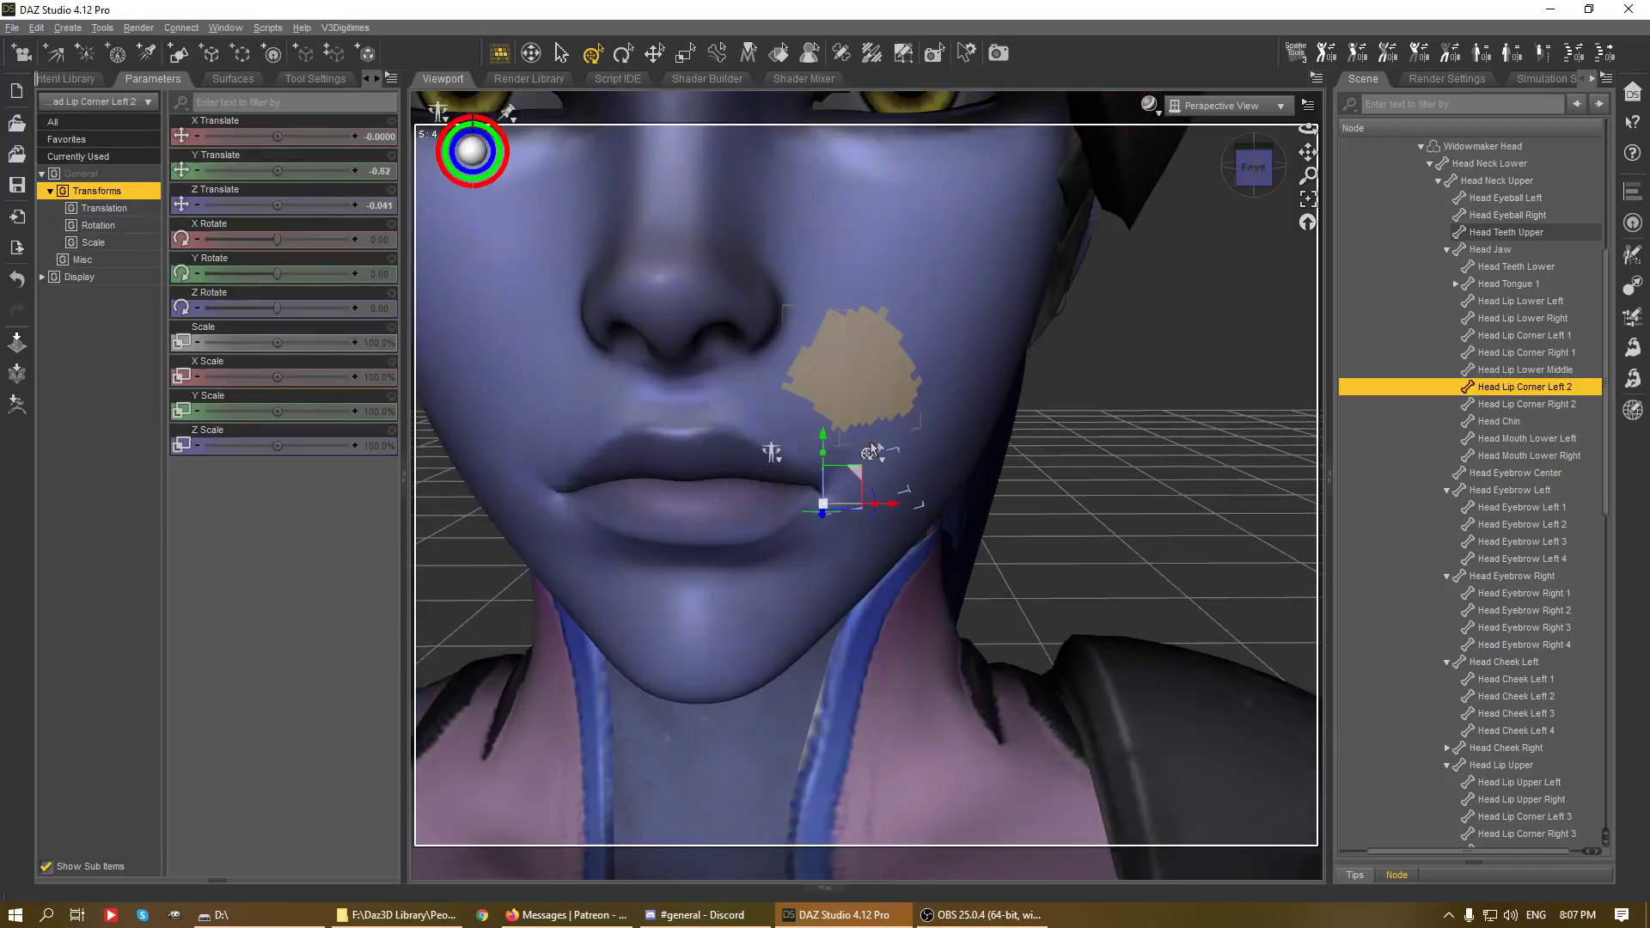
left_click(806, 509)
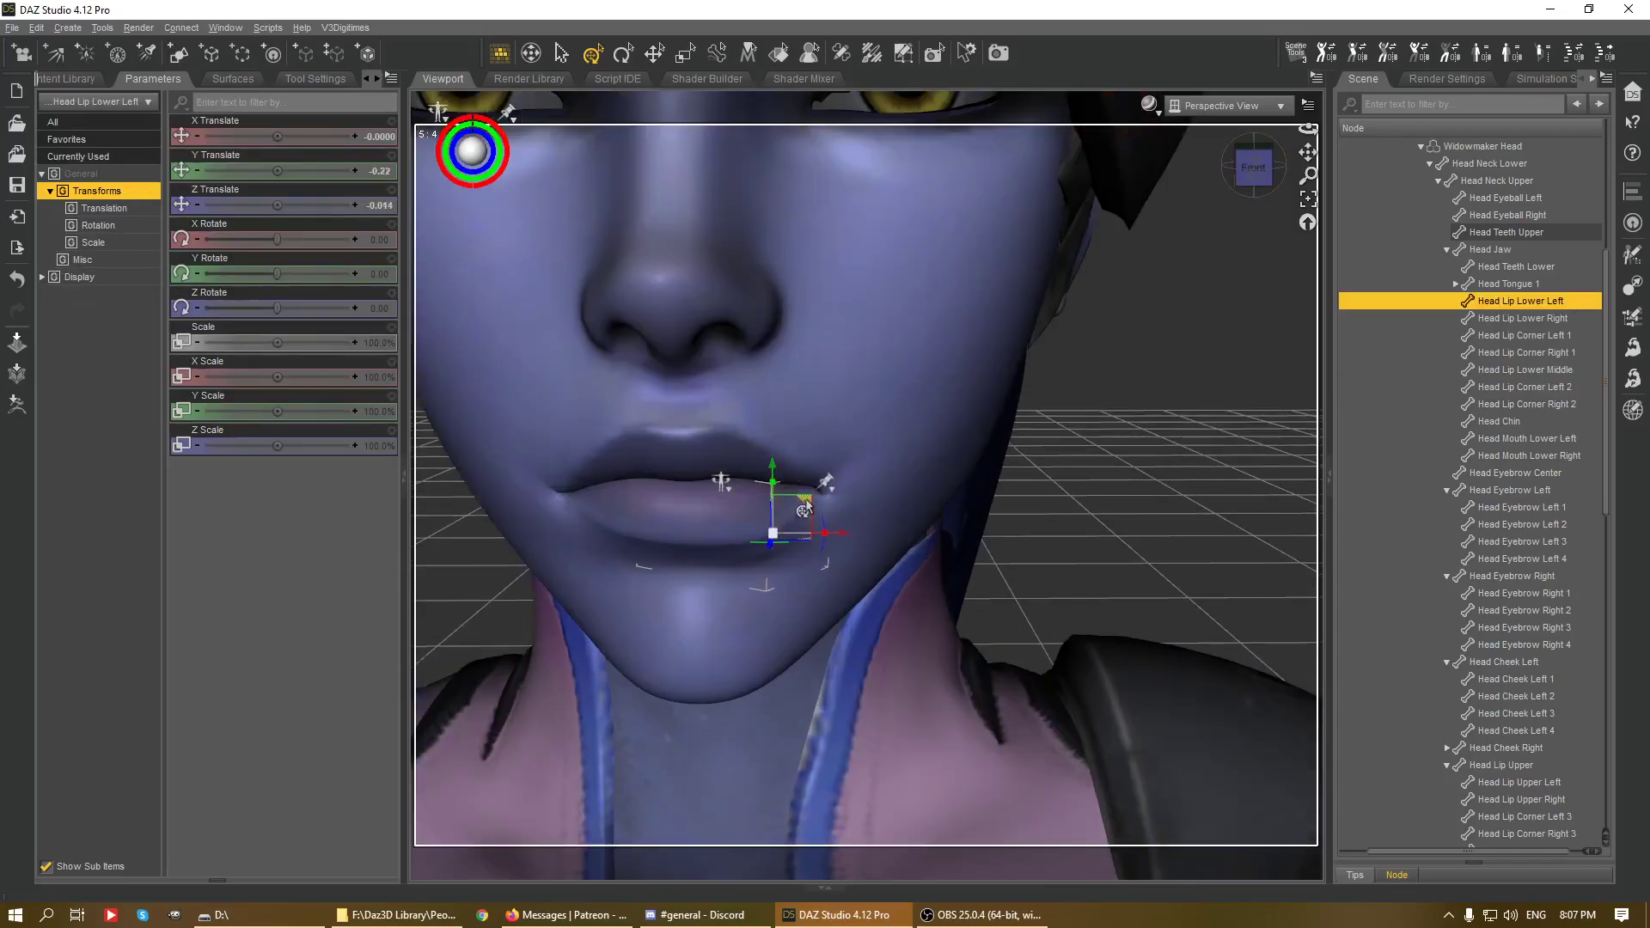
left_click(824, 511)
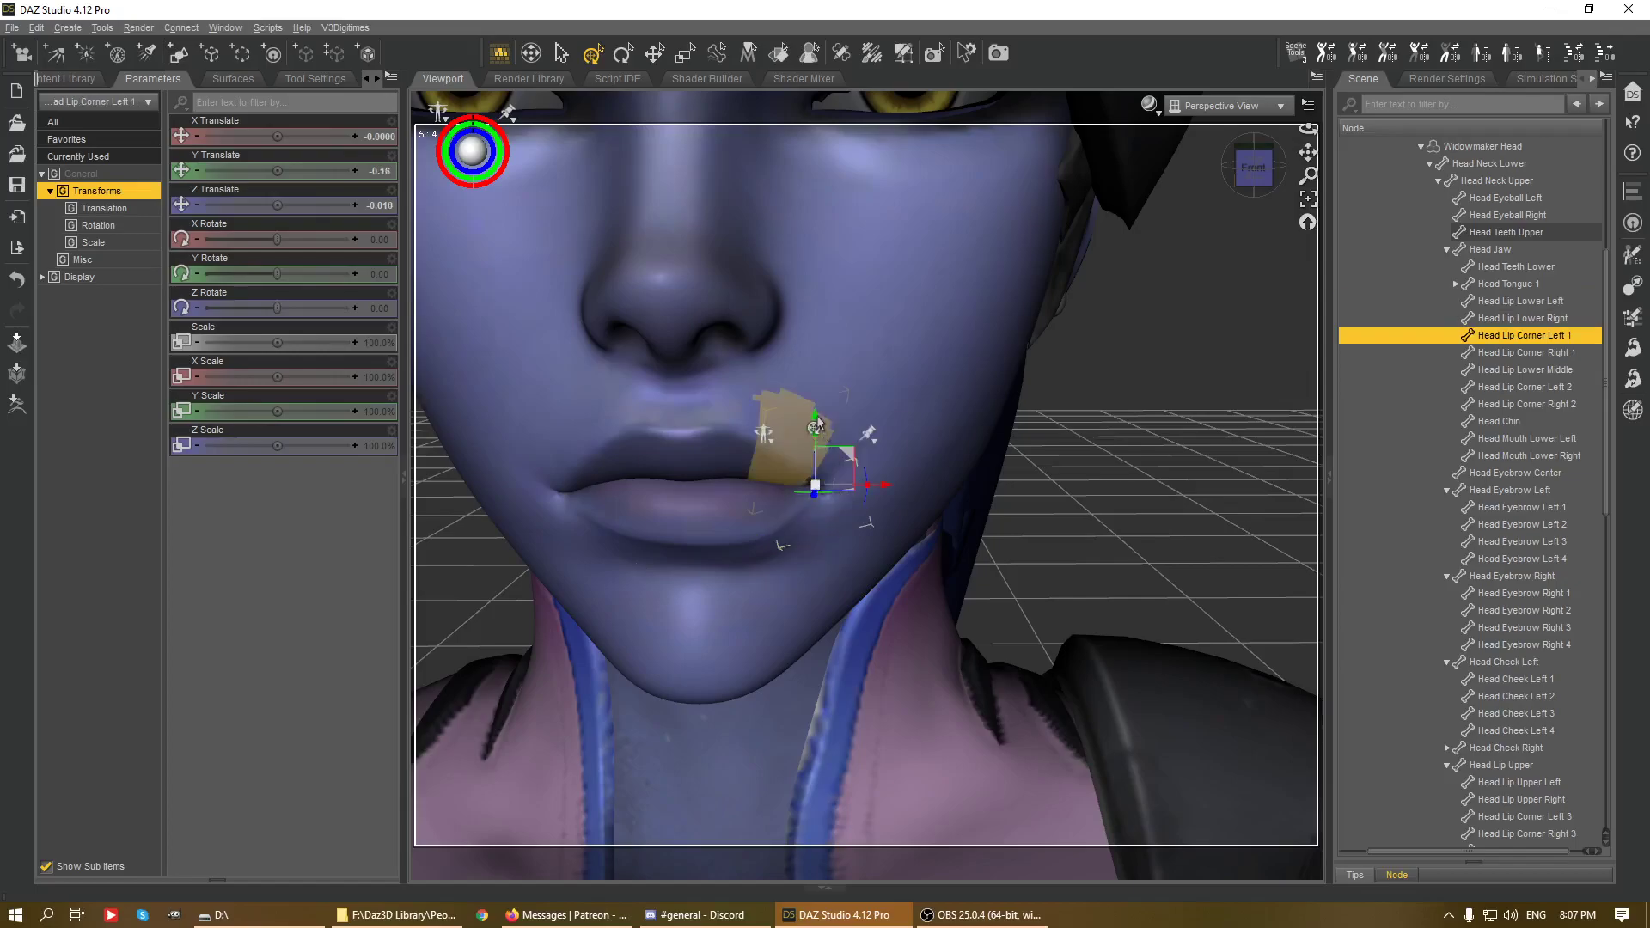
left_click_drag(816, 423, 831, 427)
left_click(836, 449)
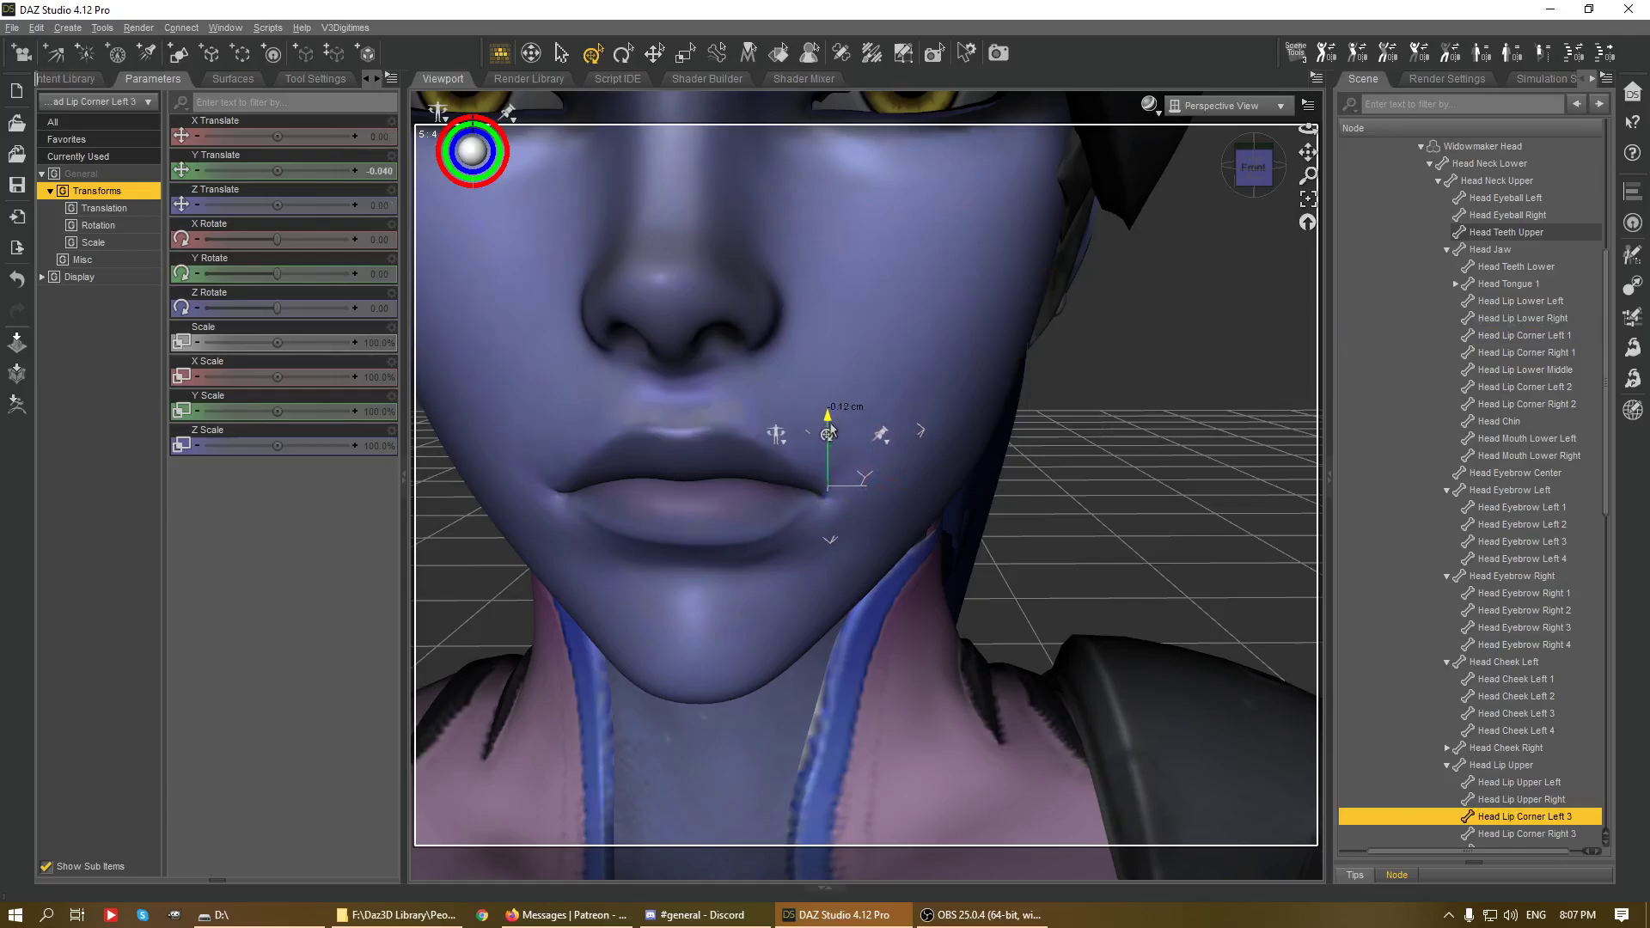
scroll(1105, 409, "down", 3)
left_click(1118, 400)
- Raise the inner part of the left upper eyelid by moving Head Eyelid Left Upper 1 to about -0.24 in Y
left_click_drag(1253, 168, 1282, 153)
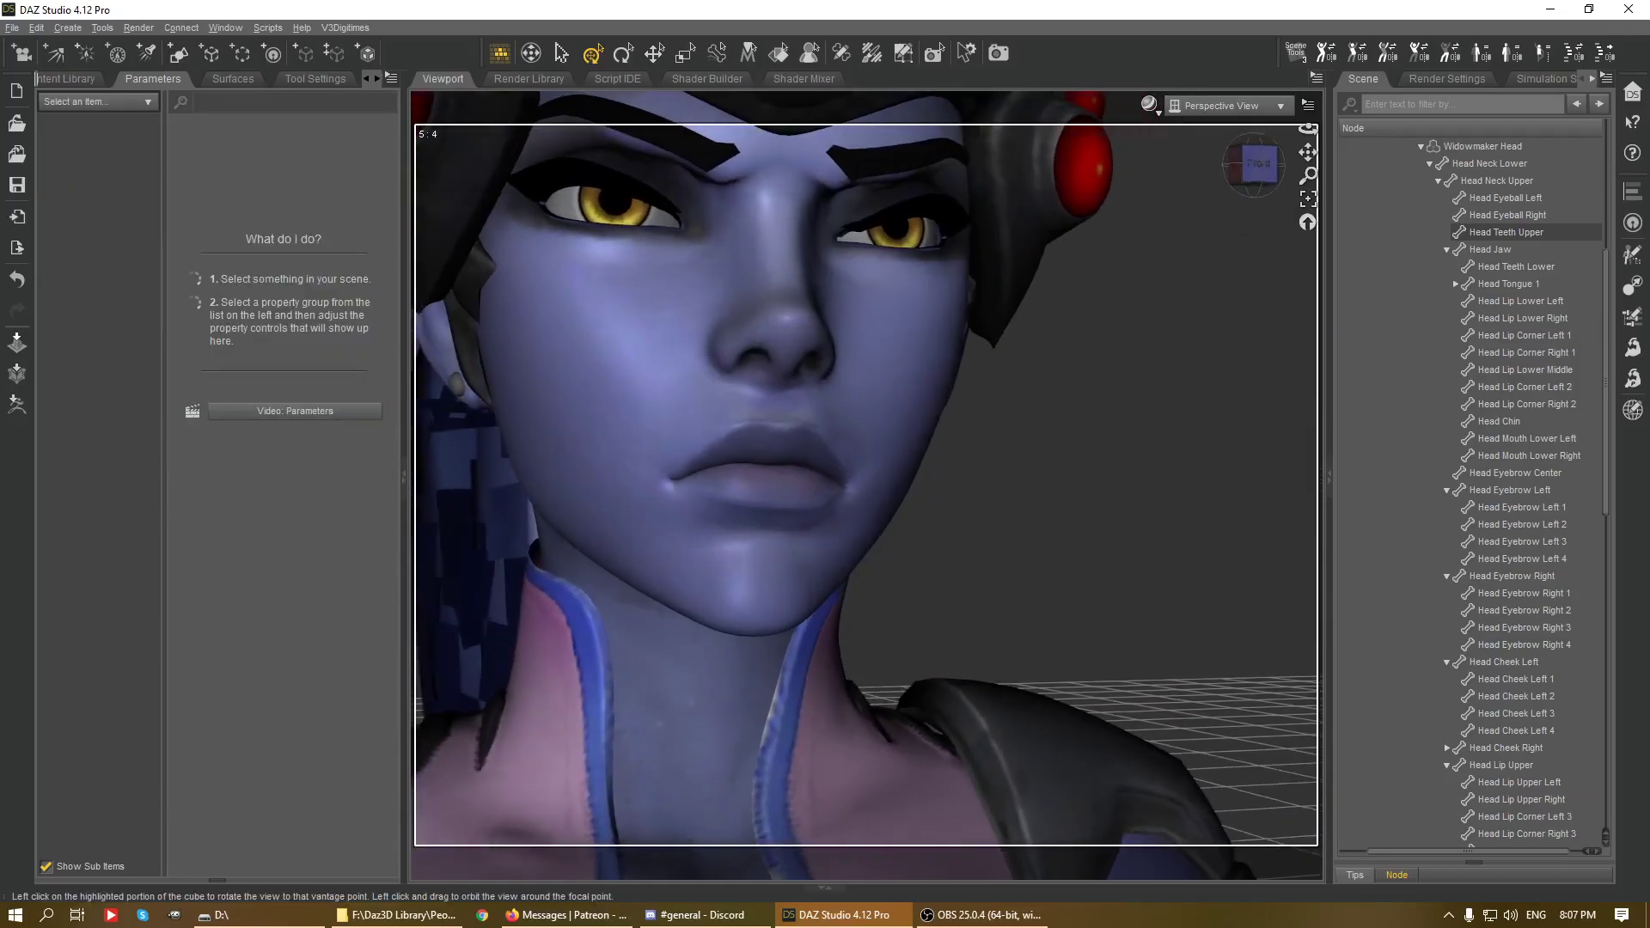
scroll(1213, 321, "down", 8)
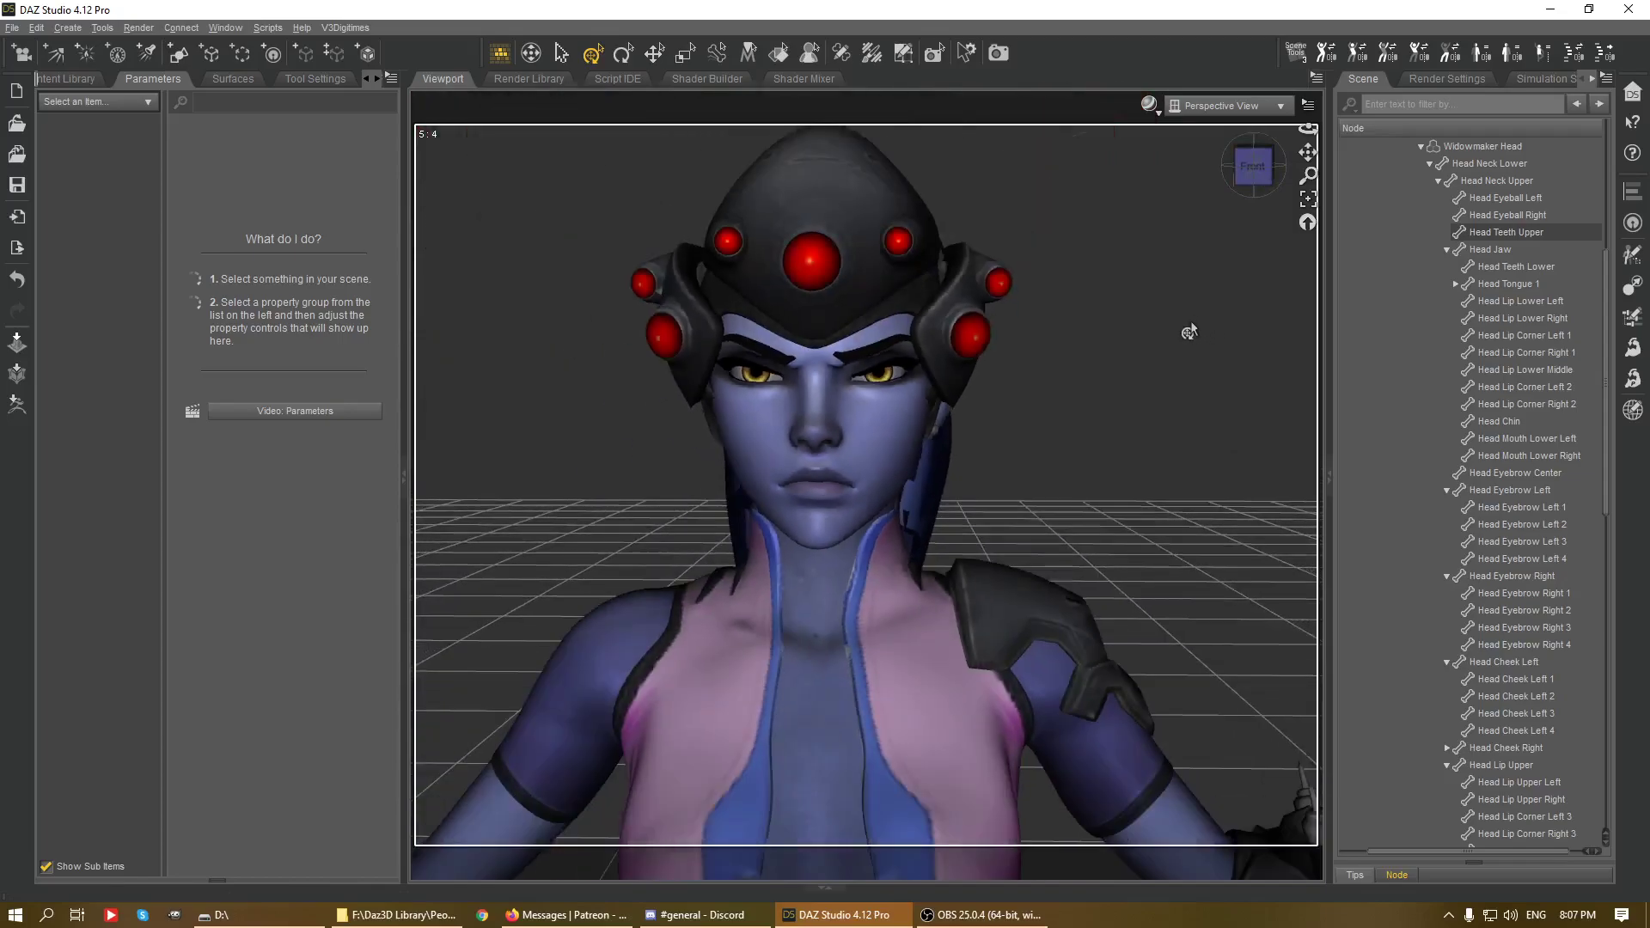
scroll(1189, 292, "up", 5)
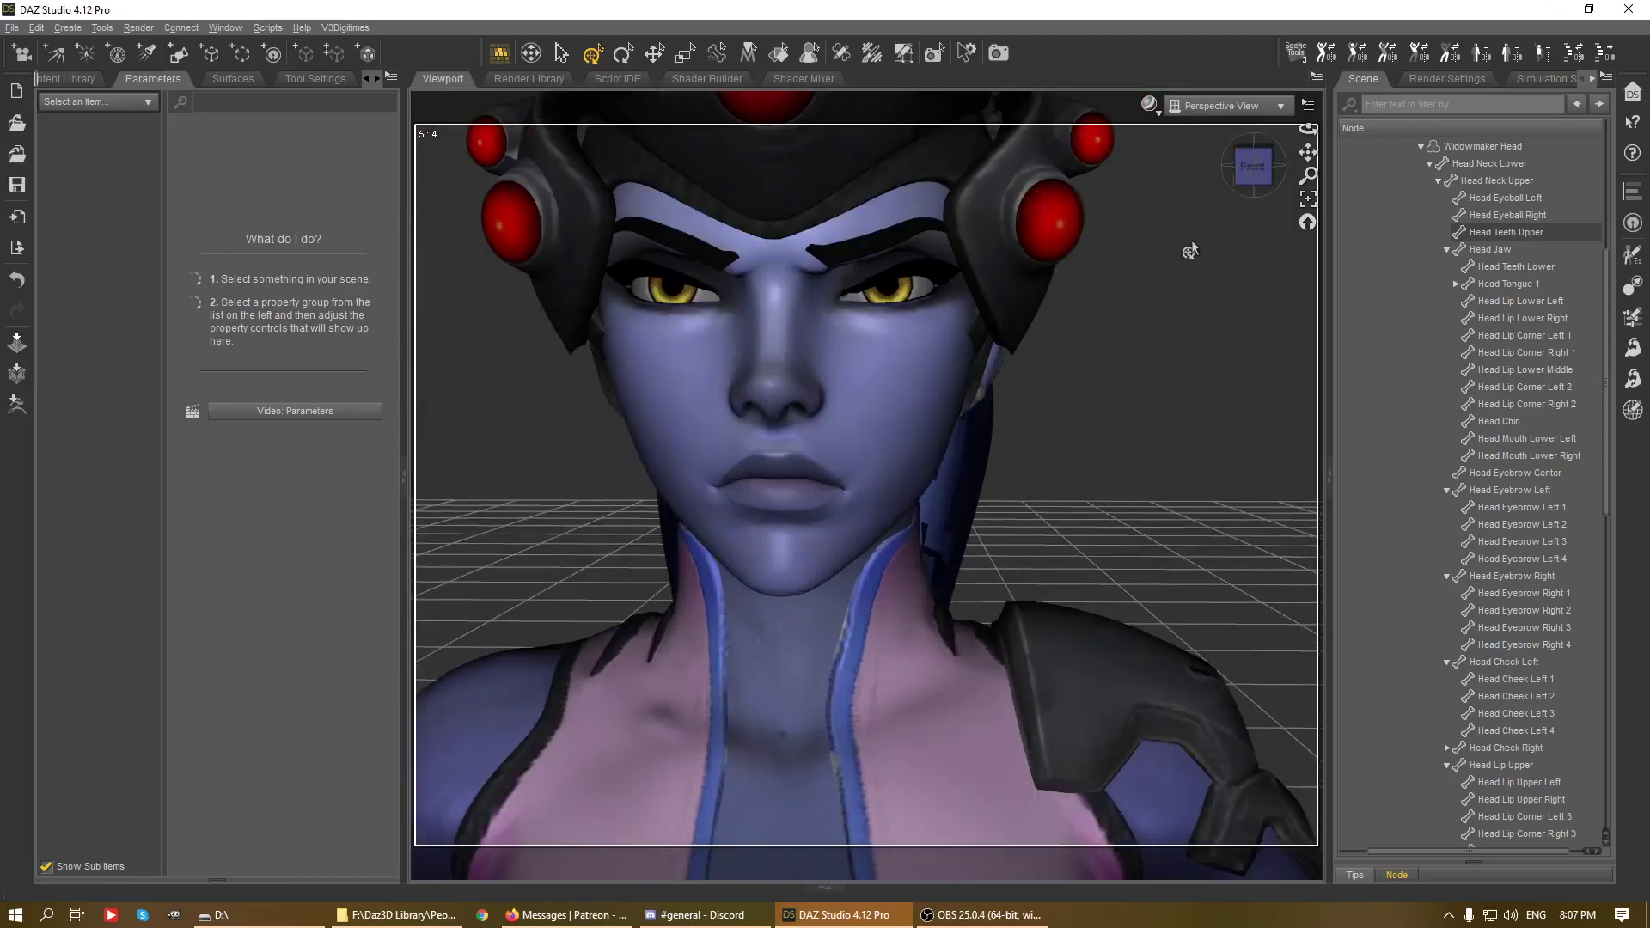
scroll(1203, 232, "up", 6)
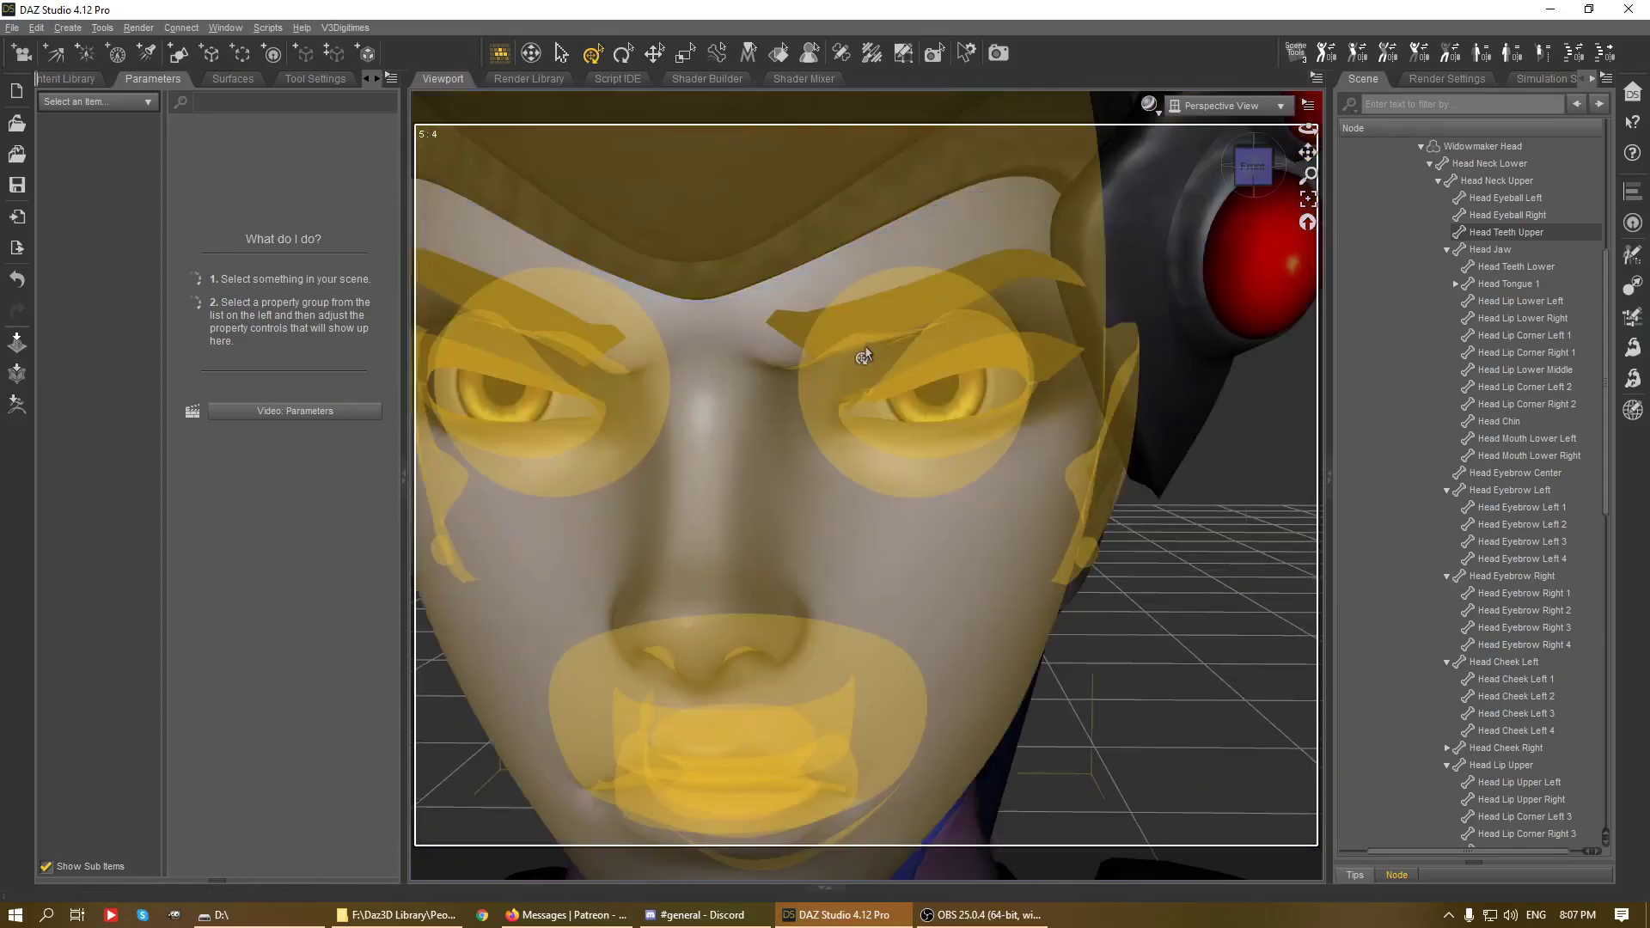
left_click(866, 385)
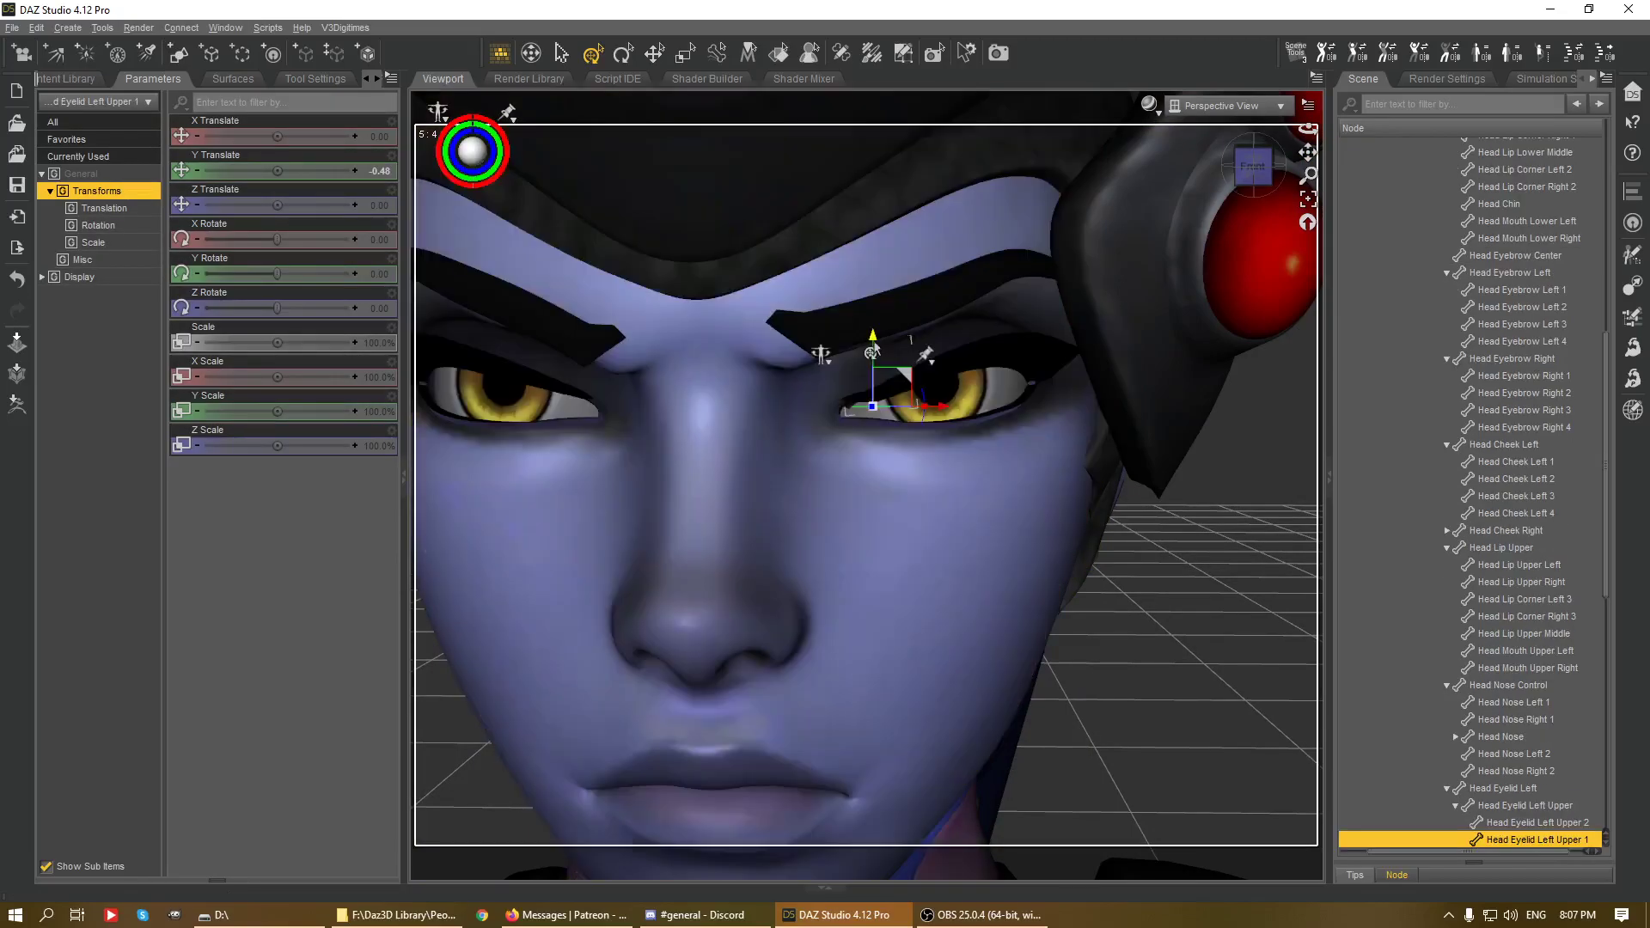
left_click_drag(875, 348, 879, 336)
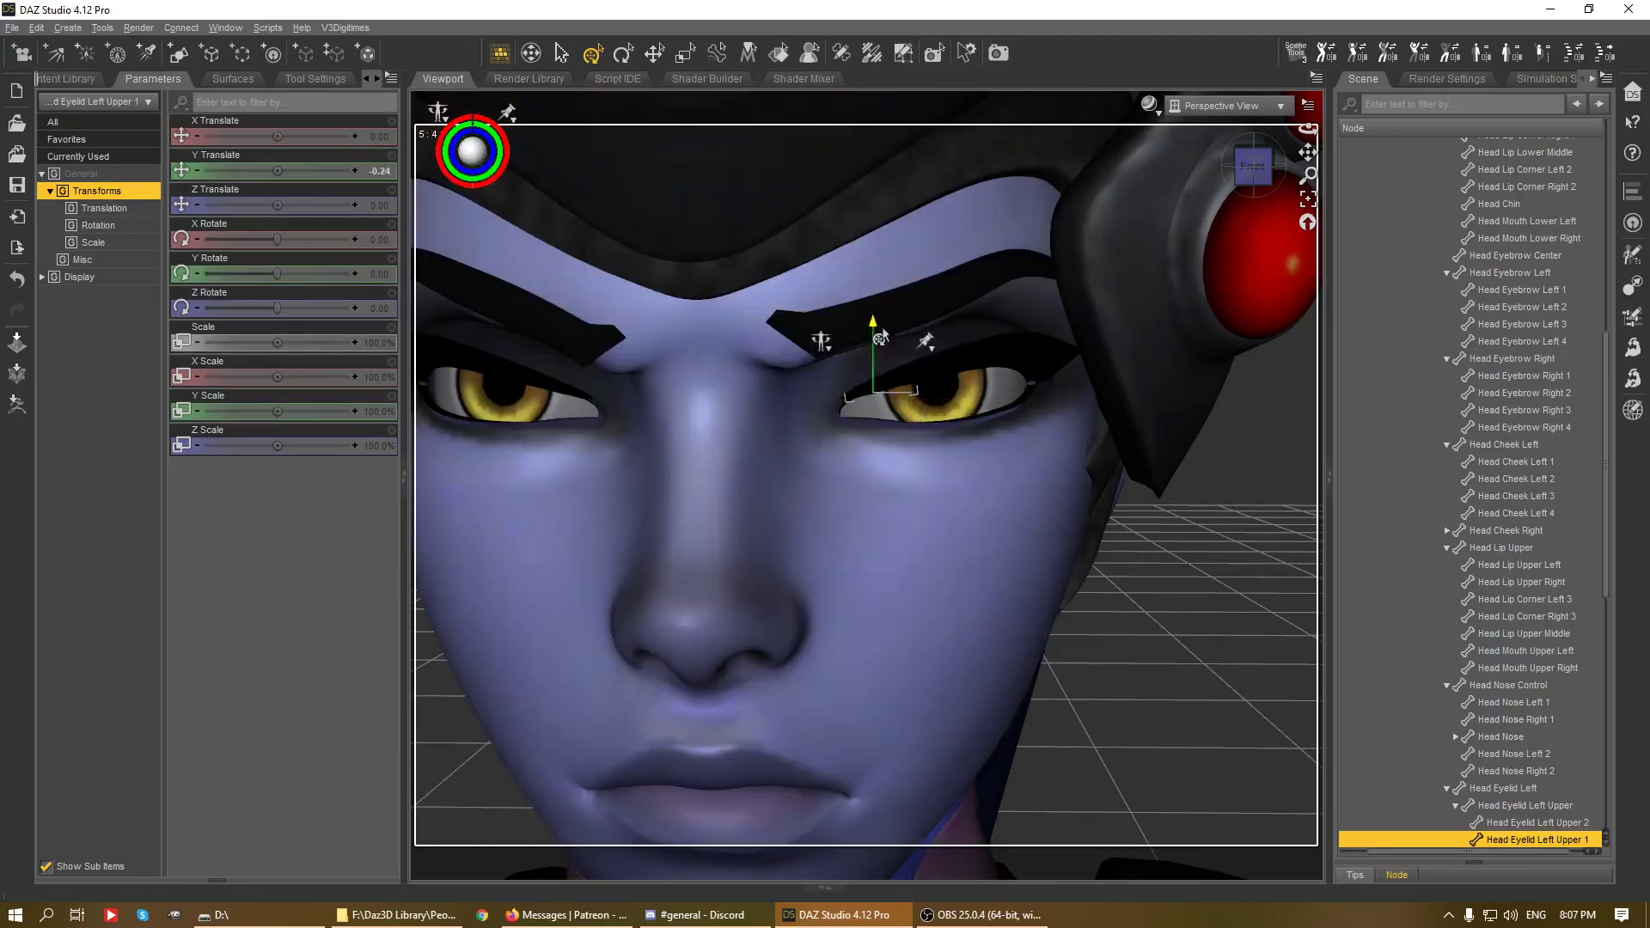
scroll(1183, 446, "down", 6)
left_click(1148, 483)
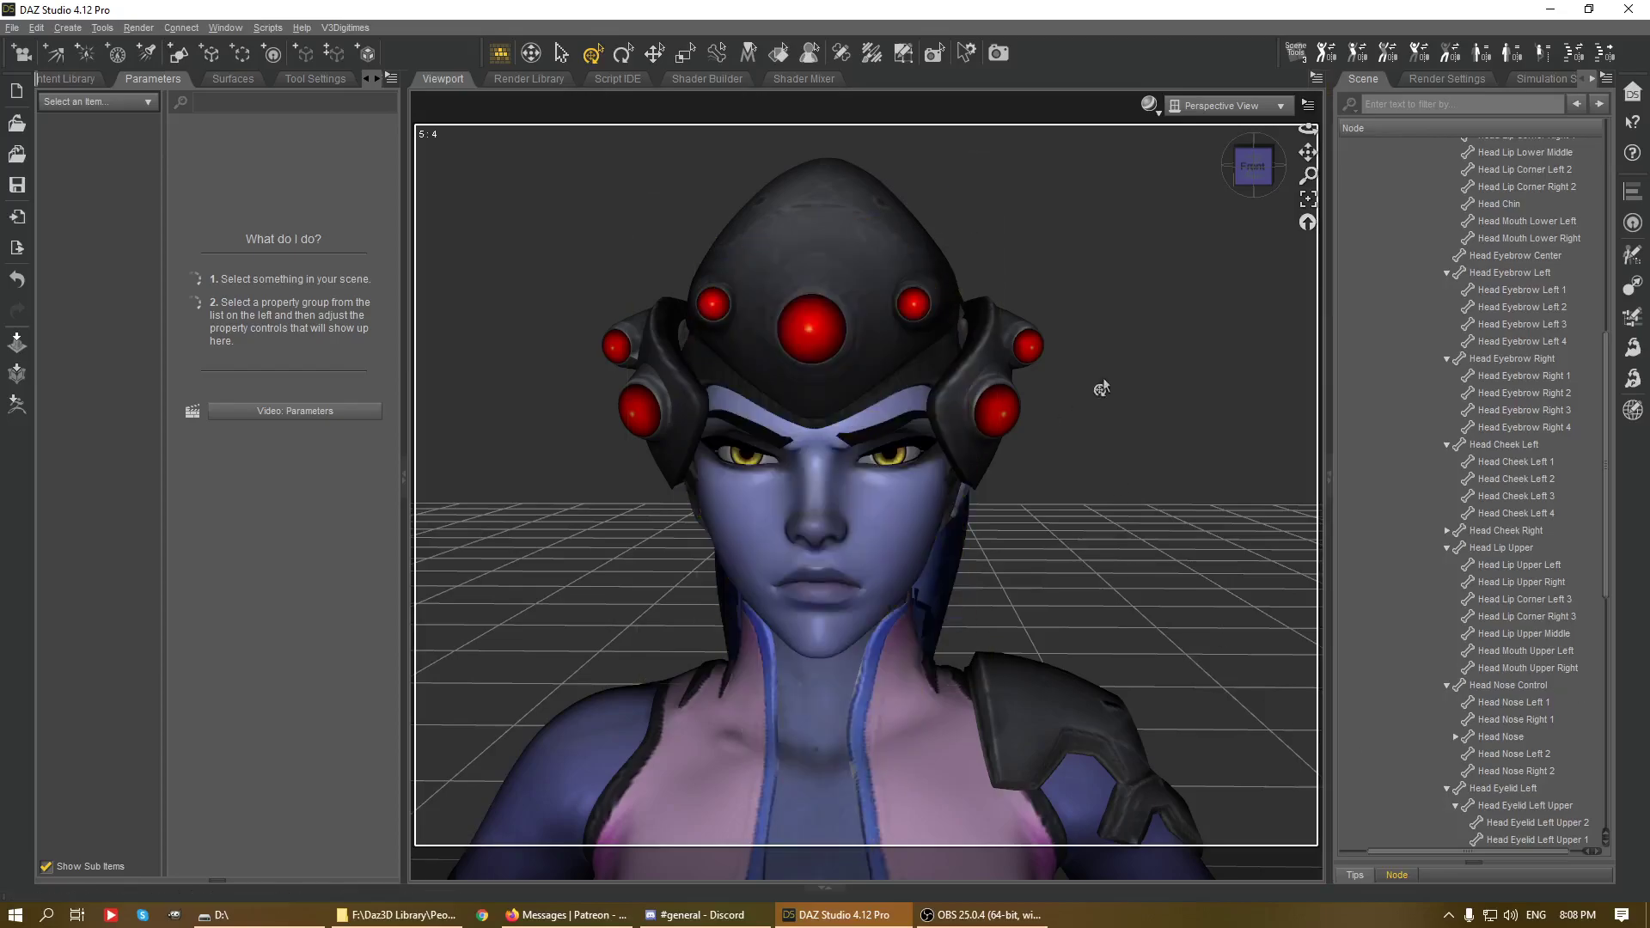
left_click_drag(1264, 175, 1289, 174)
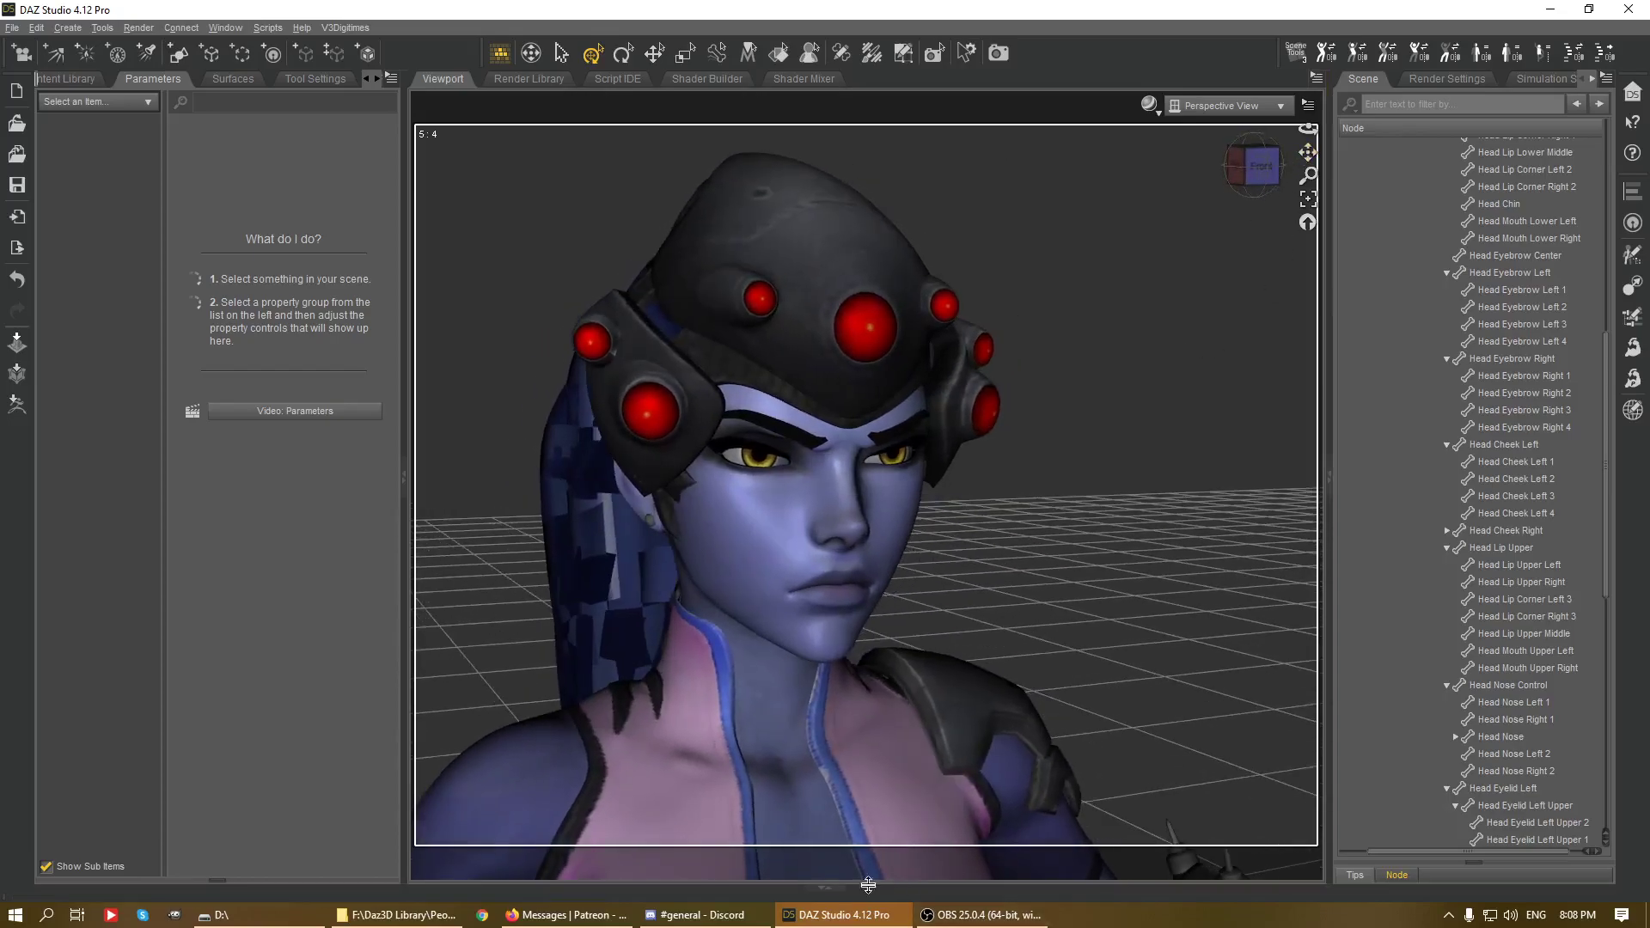
left_click(949, 924)
key("alt+Tab")
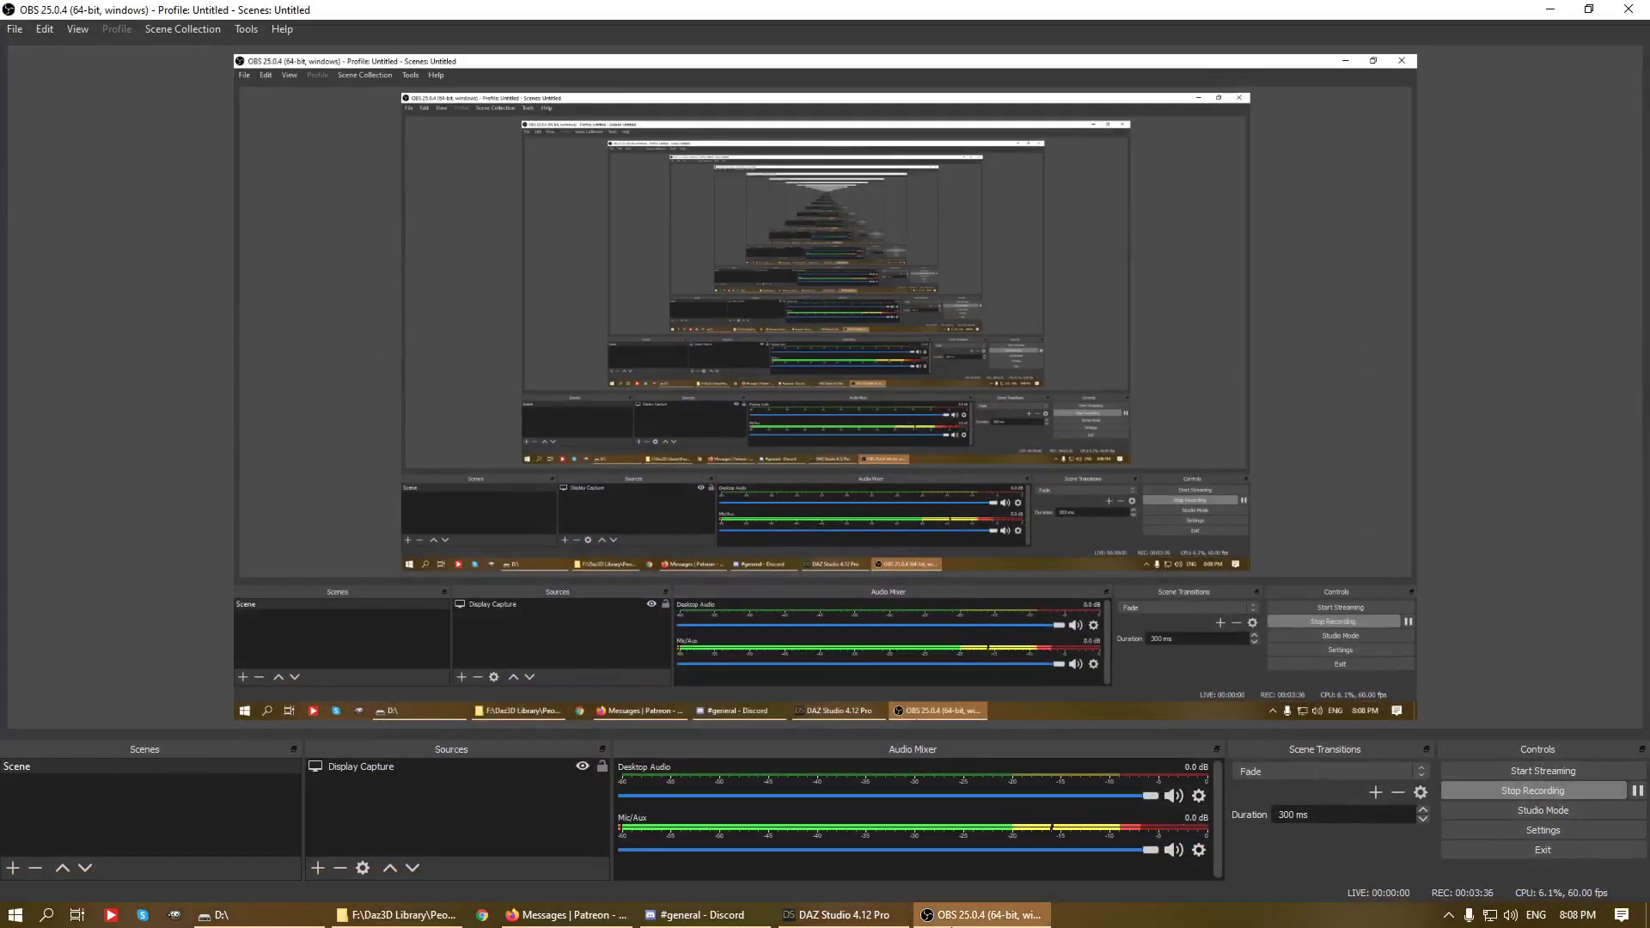
key("alt+Tab")
left_click_drag(1246, 176, 1279, 165)
scroll(1233, 230, "up", 3)
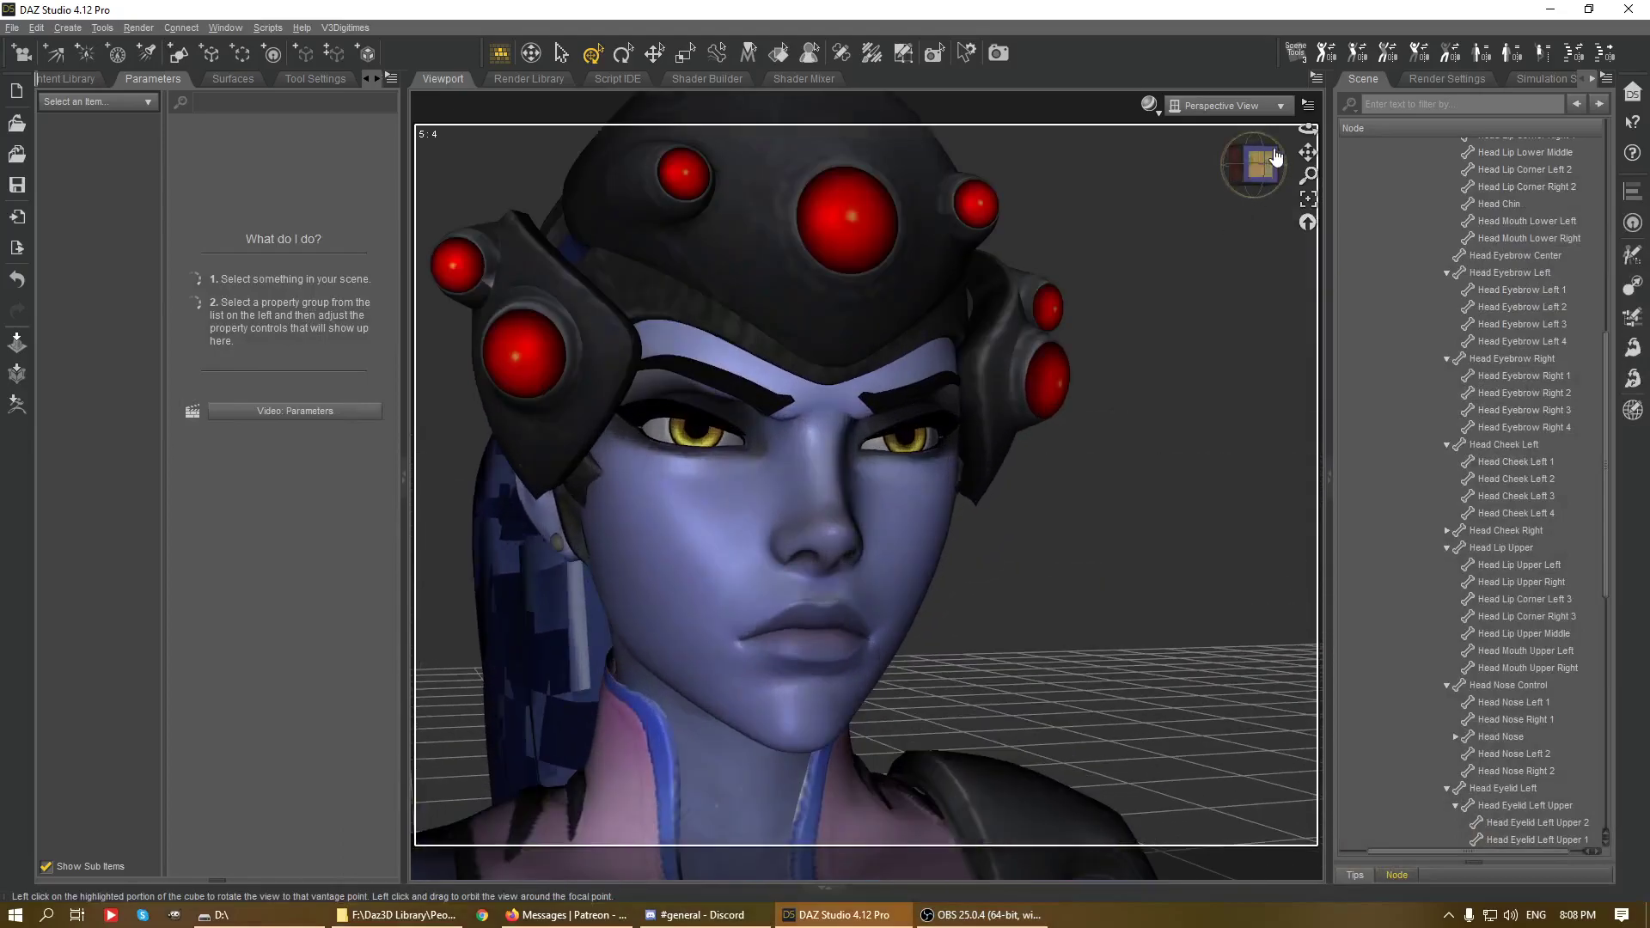
- Lift the left side of the upper lip by moving Head Lip Upper Left to about 0.43 in X and 0.86 in Y
left_click(1262, 164)
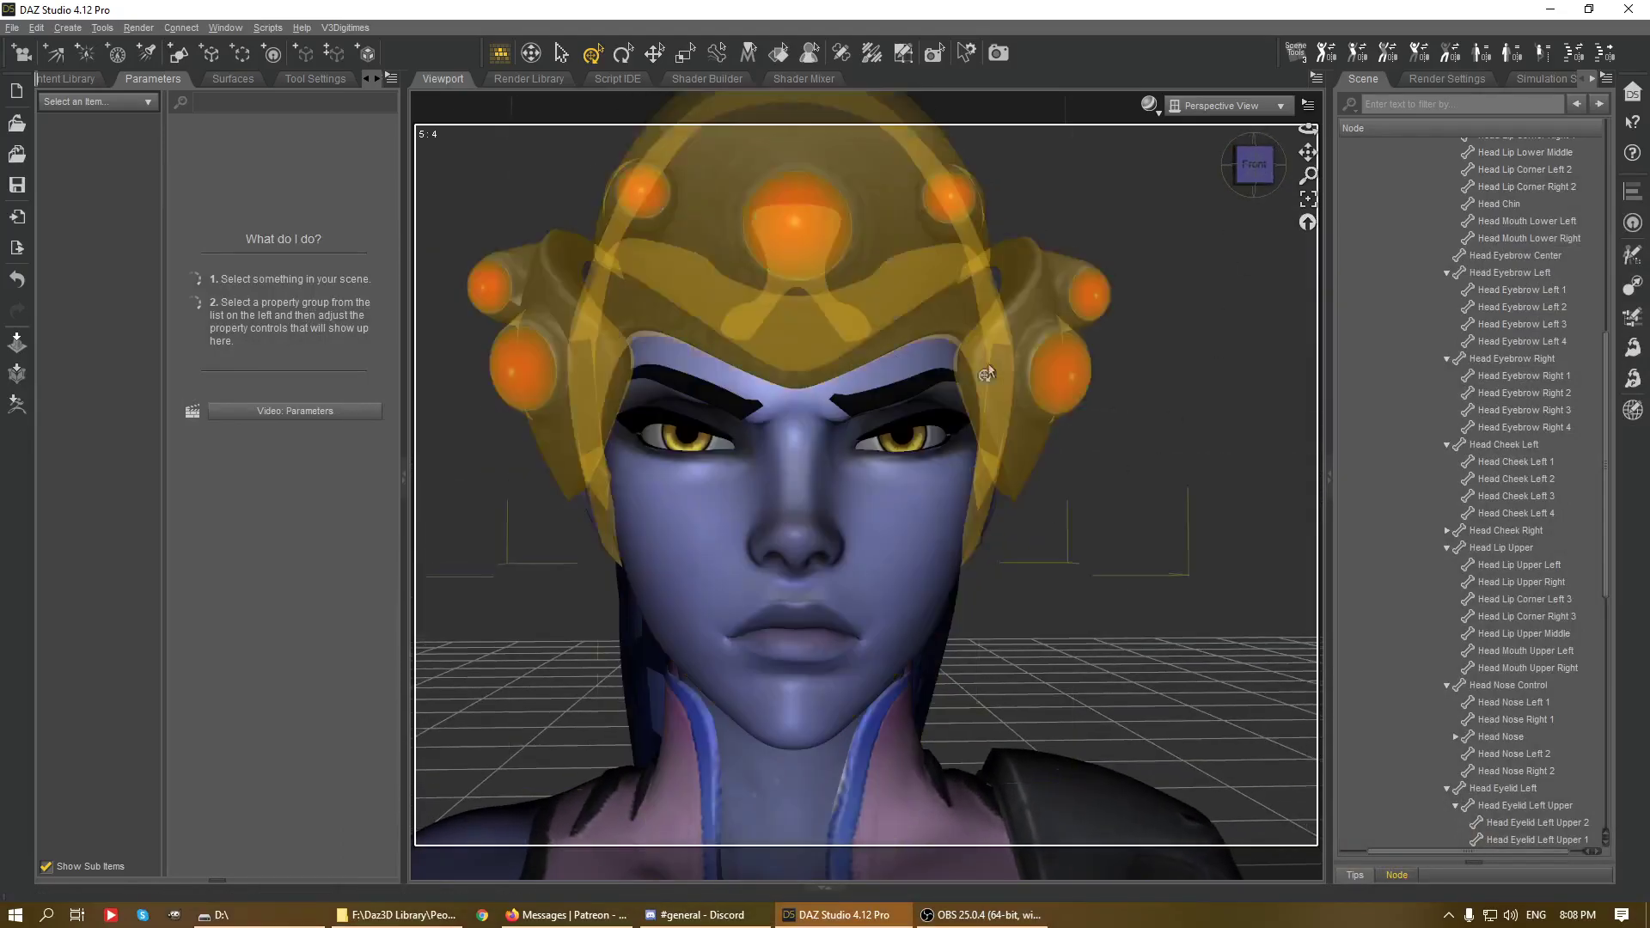
left_click(873, 647)
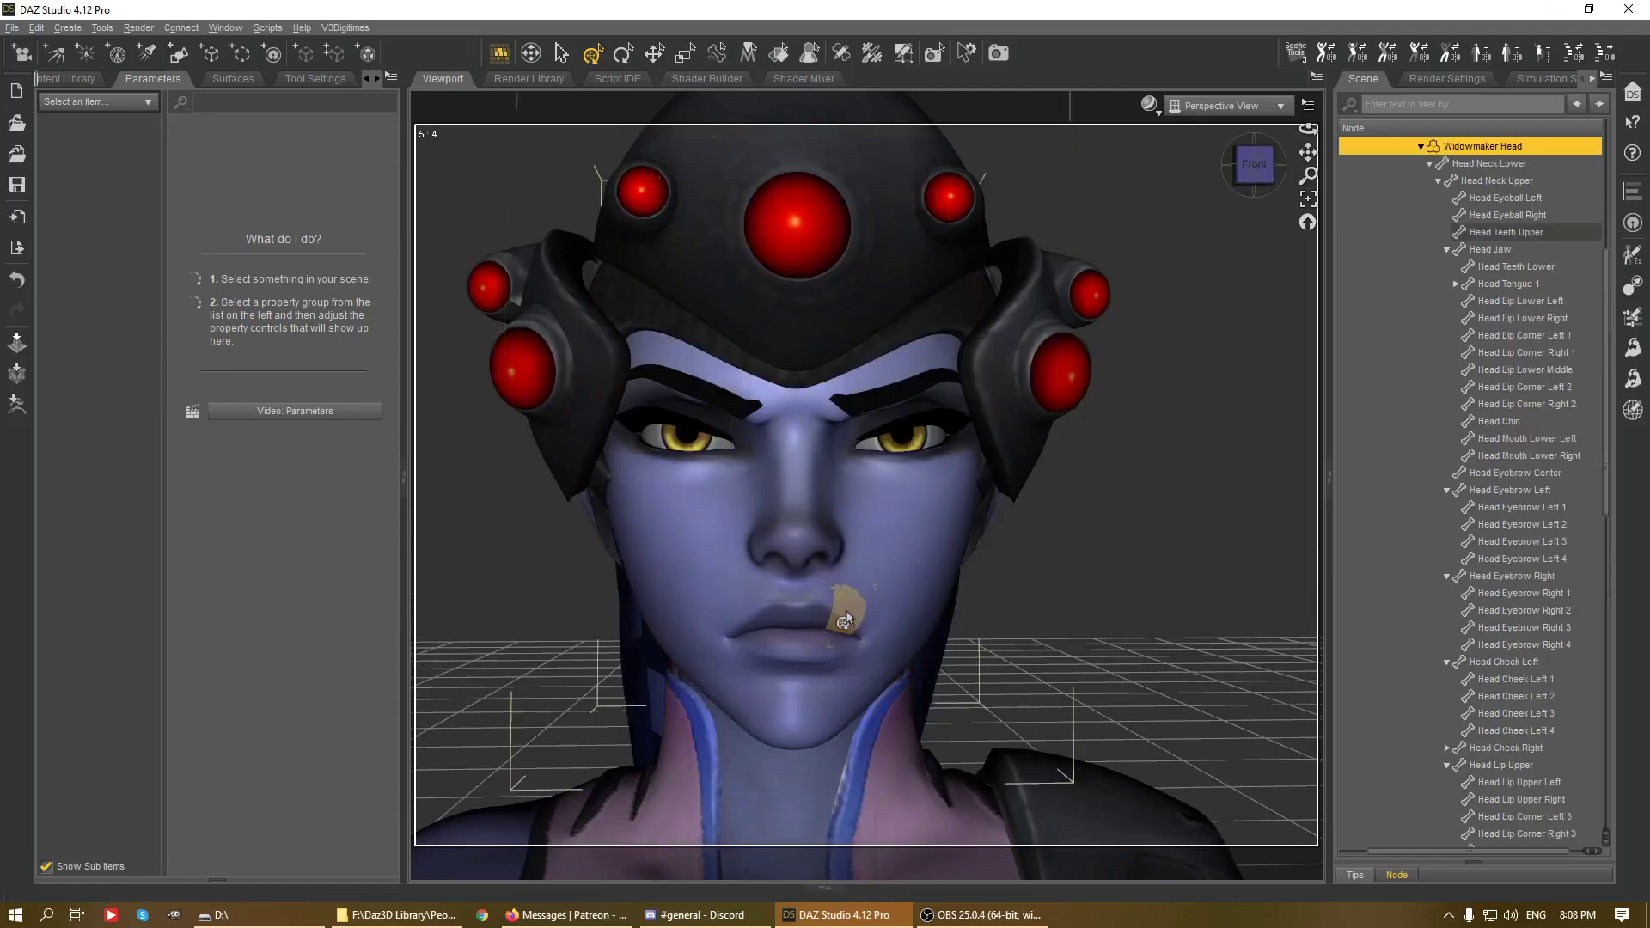
left_click(876, 591)
mouse_move(876, 591)
left_mouse_down()
mouse_move(881, 499)
mouse_move(887, 567)
left_mouse_up()
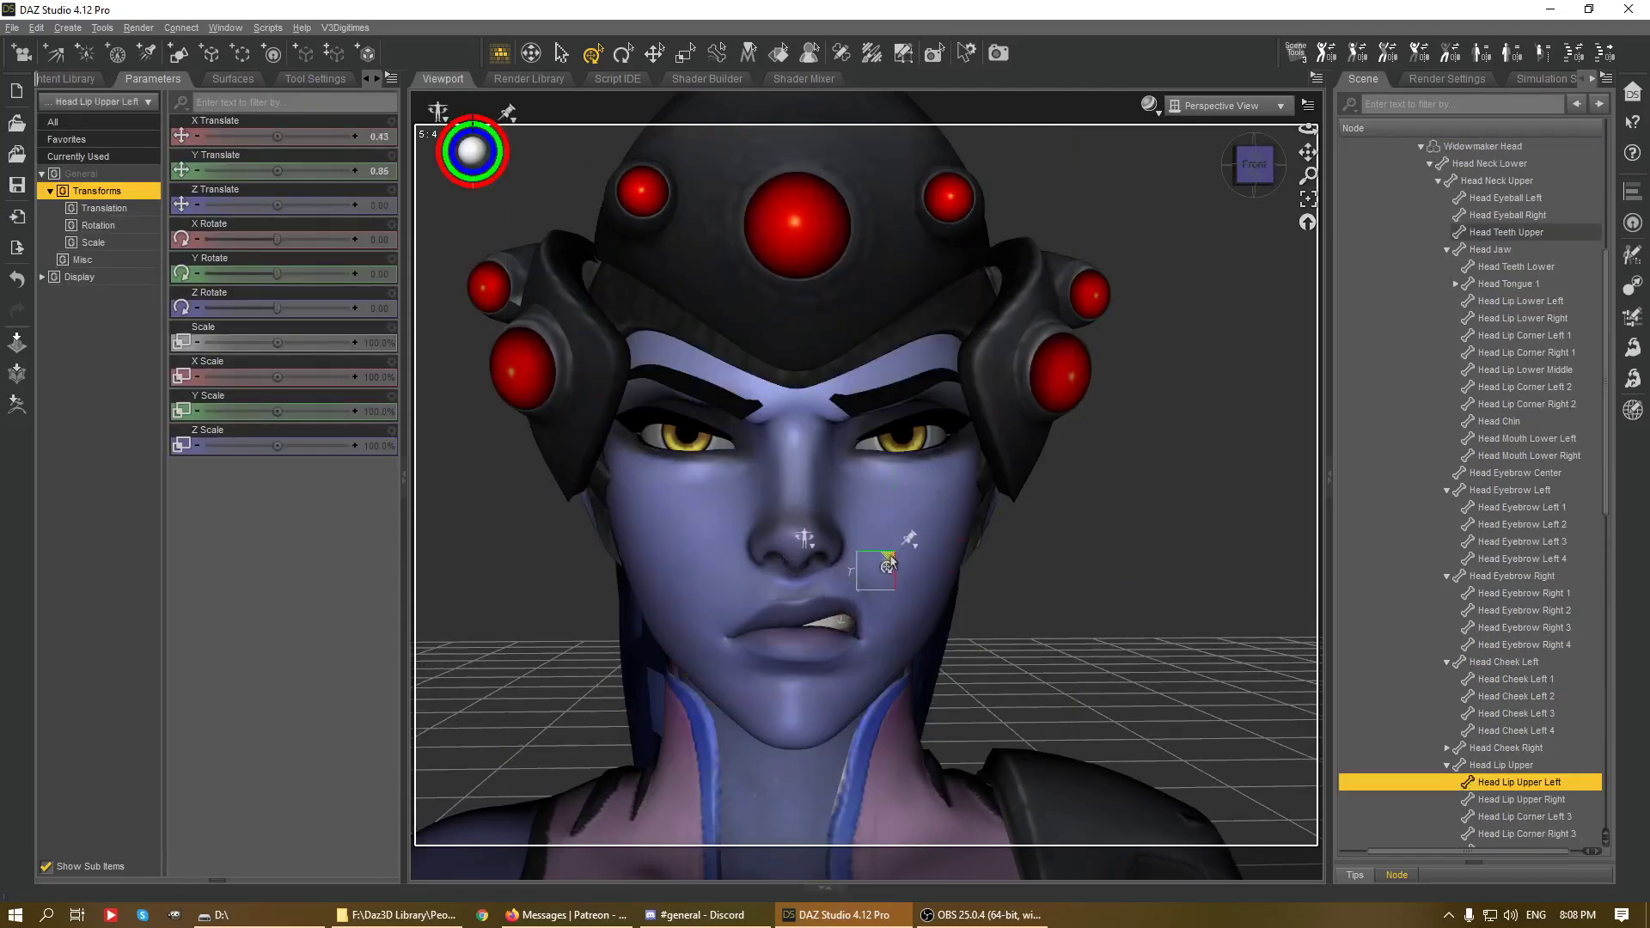
- Lower the bottom lip by moving Head Lip Lower Middle to about -0.33 and Head Lip Lower Left to about -0.26 in Y
left_click(798, 649)
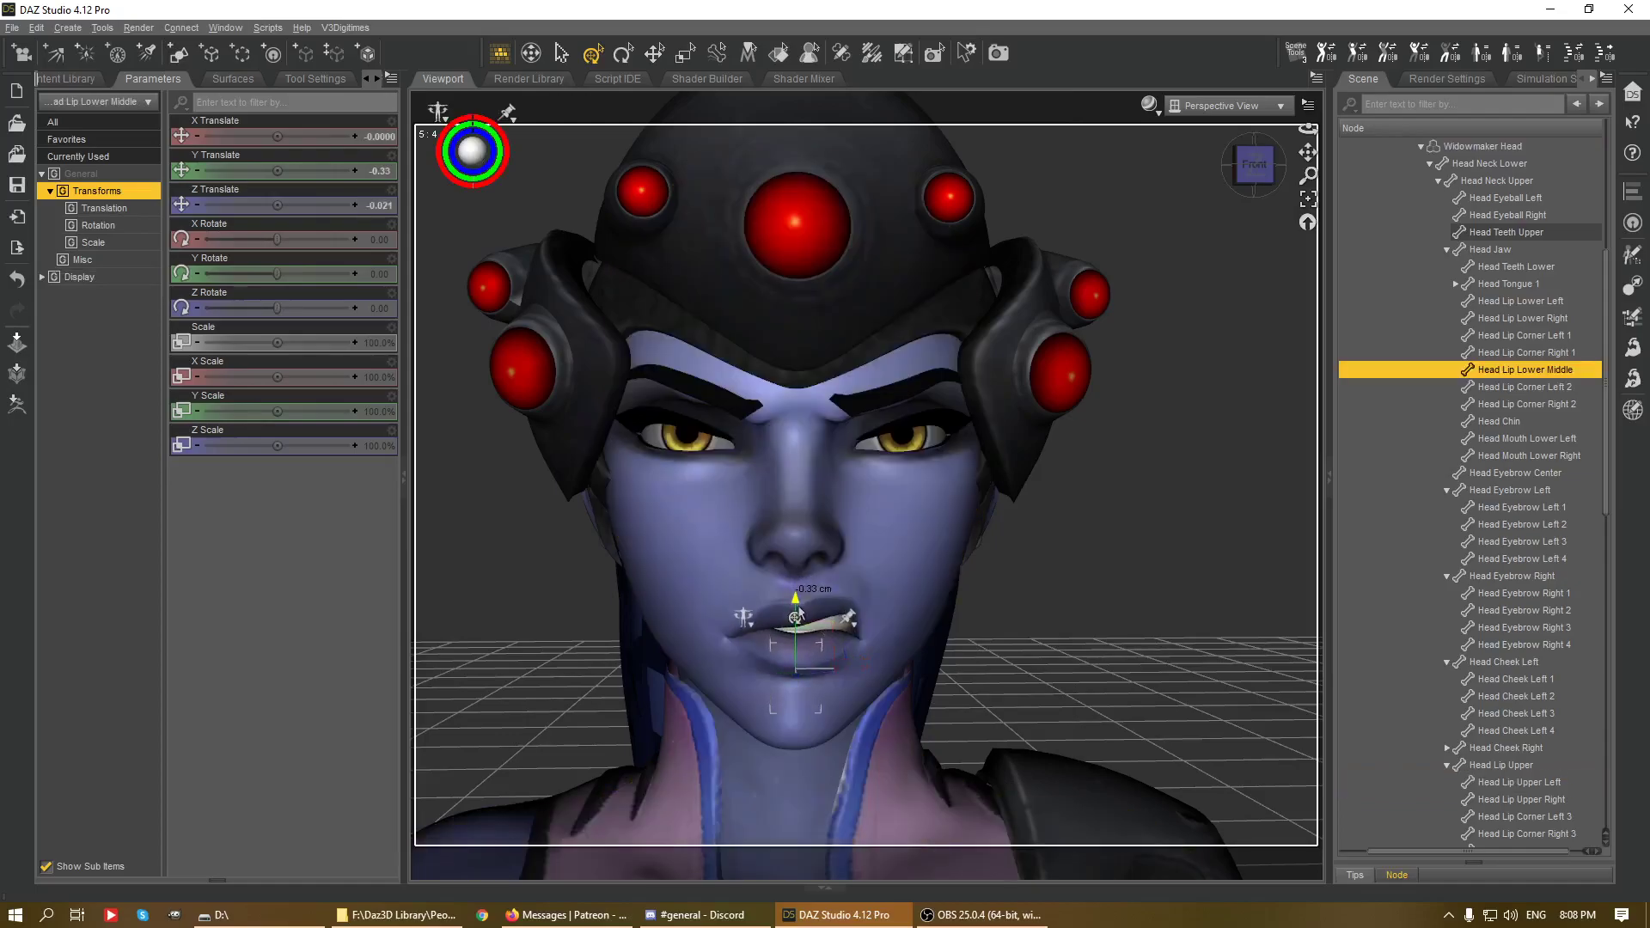
left_click(842, 654)
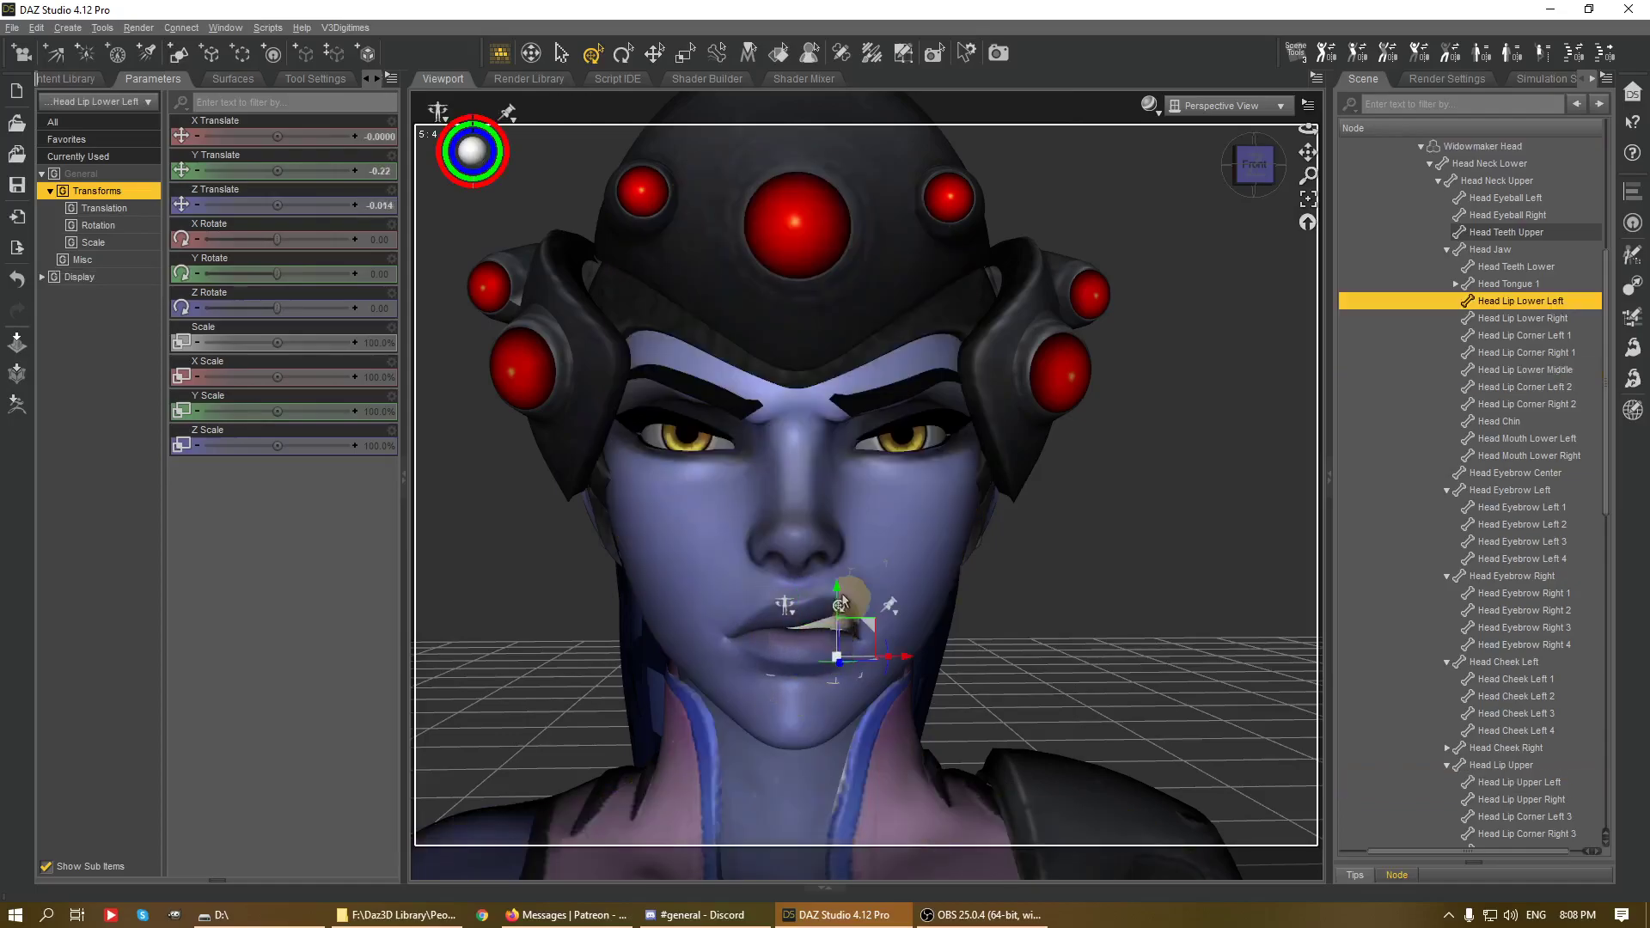
left_click_drag(840, 599, 840, 600)
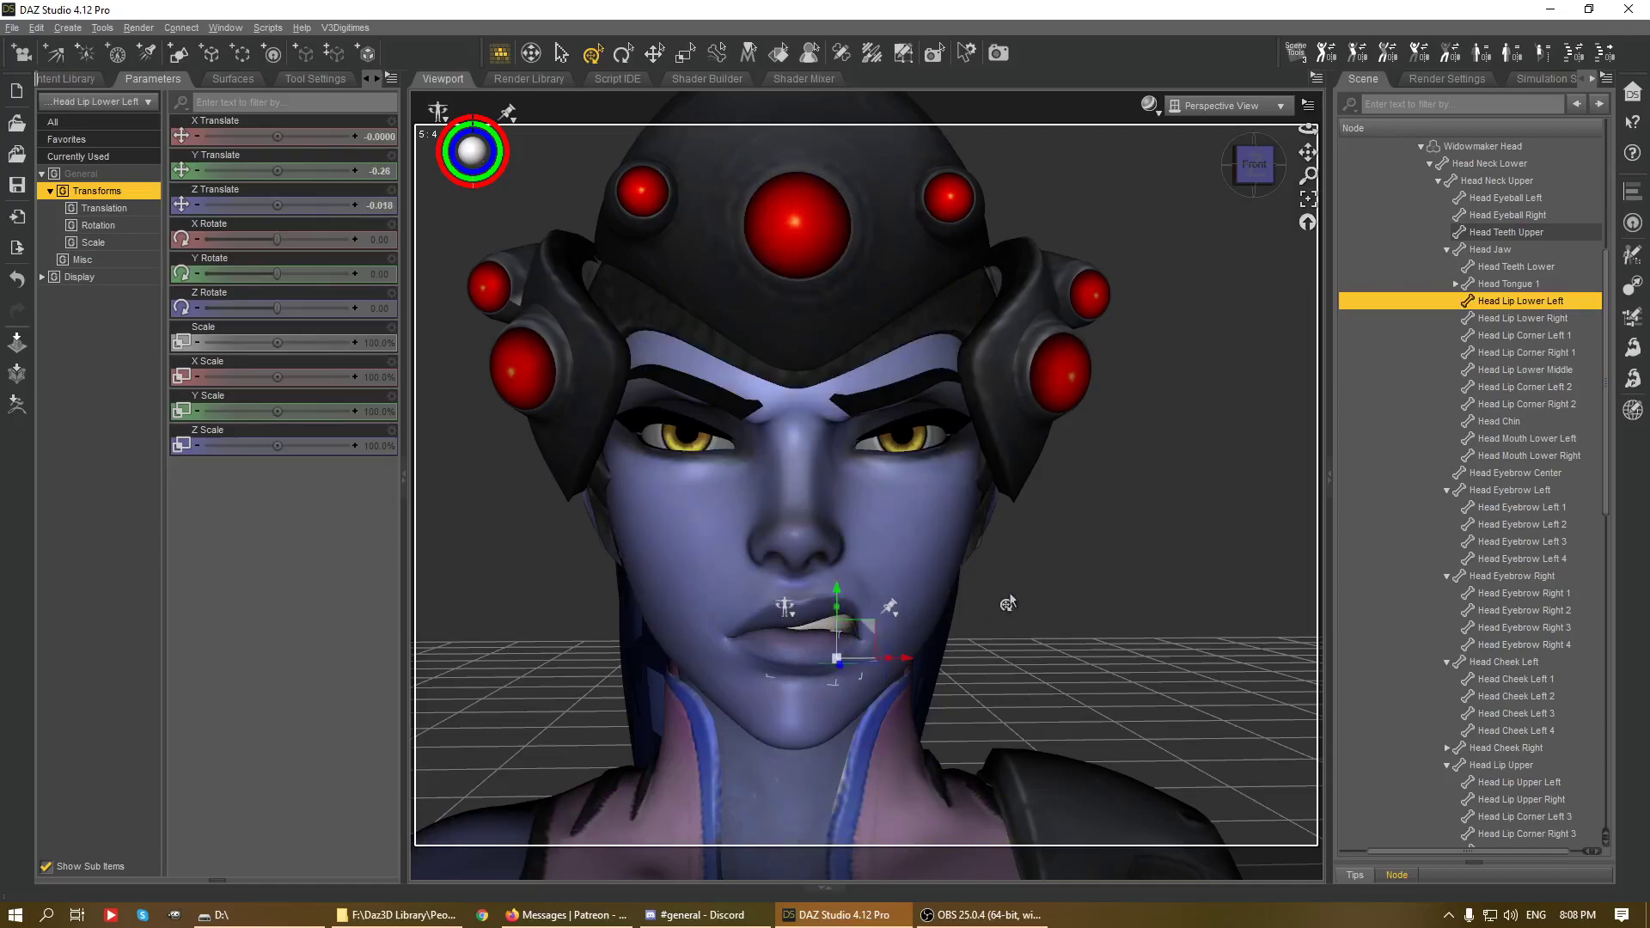
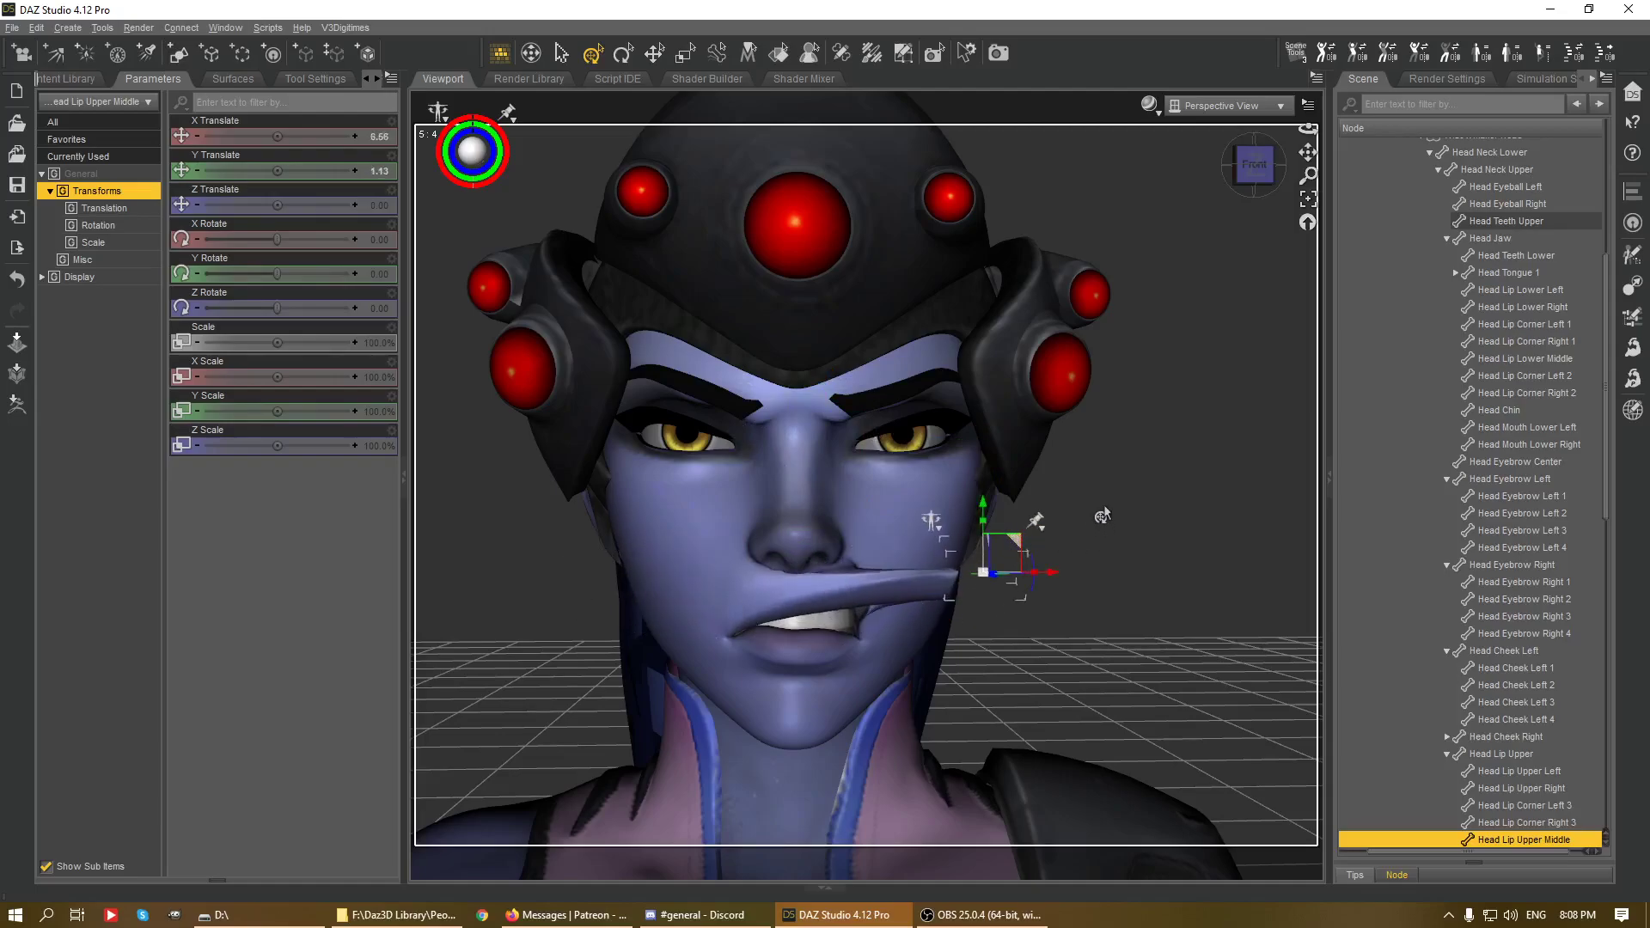
- Undo the last displacement of Head Lip Upper Middle
key("ctrl+z")
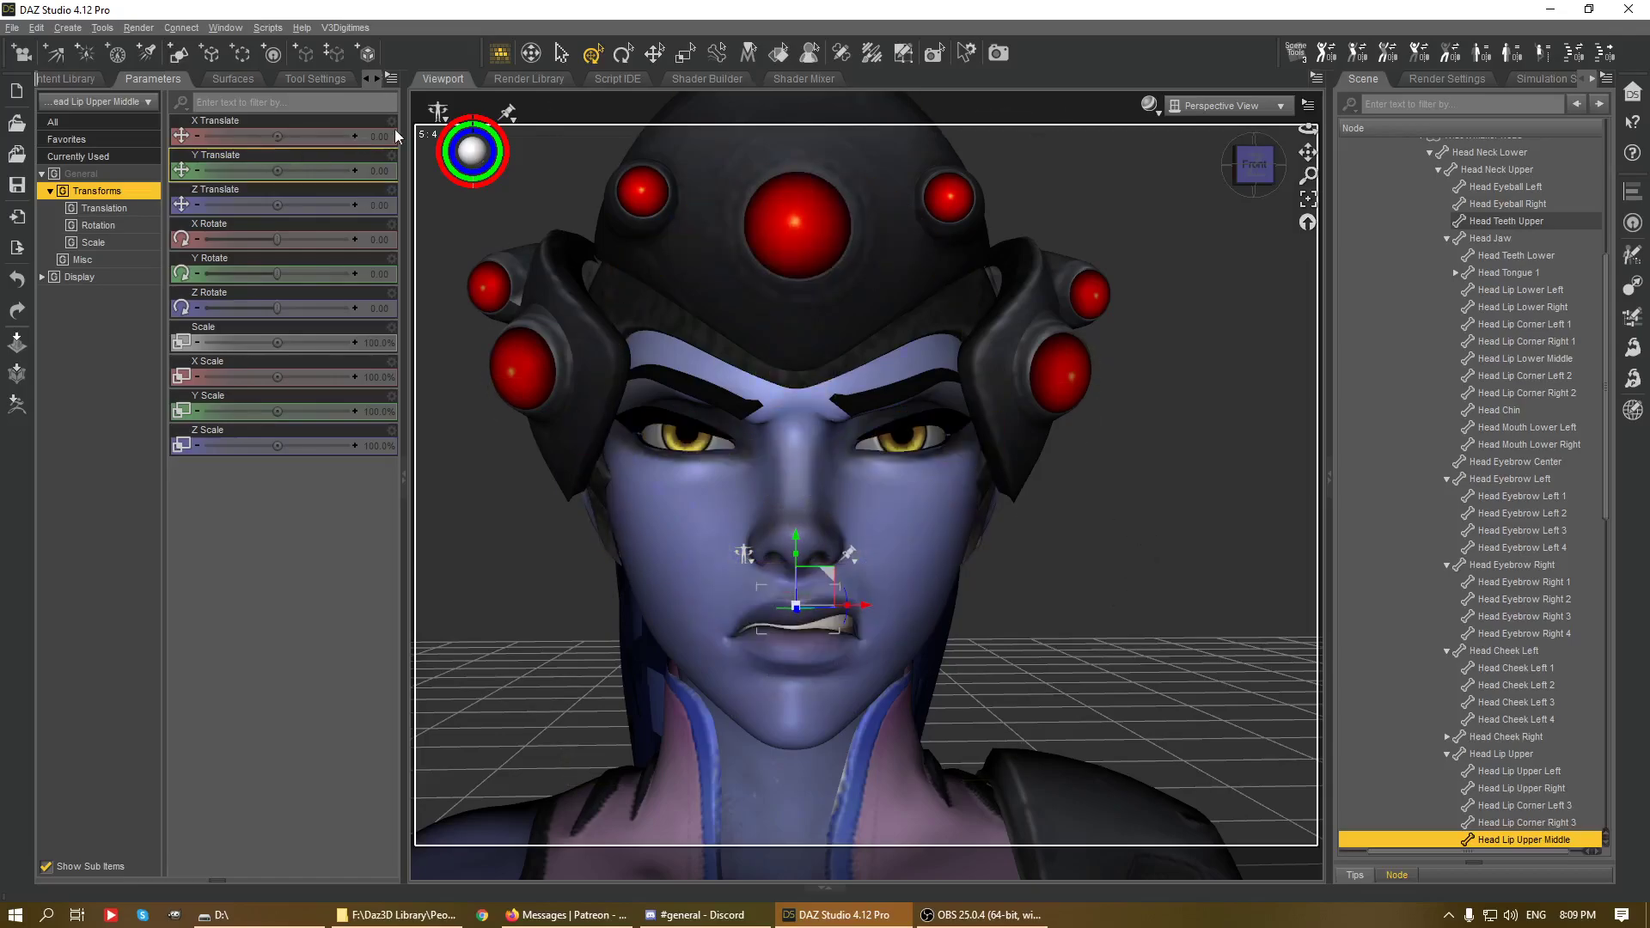
left_click(397, 84)
mouse_move(529, 215)
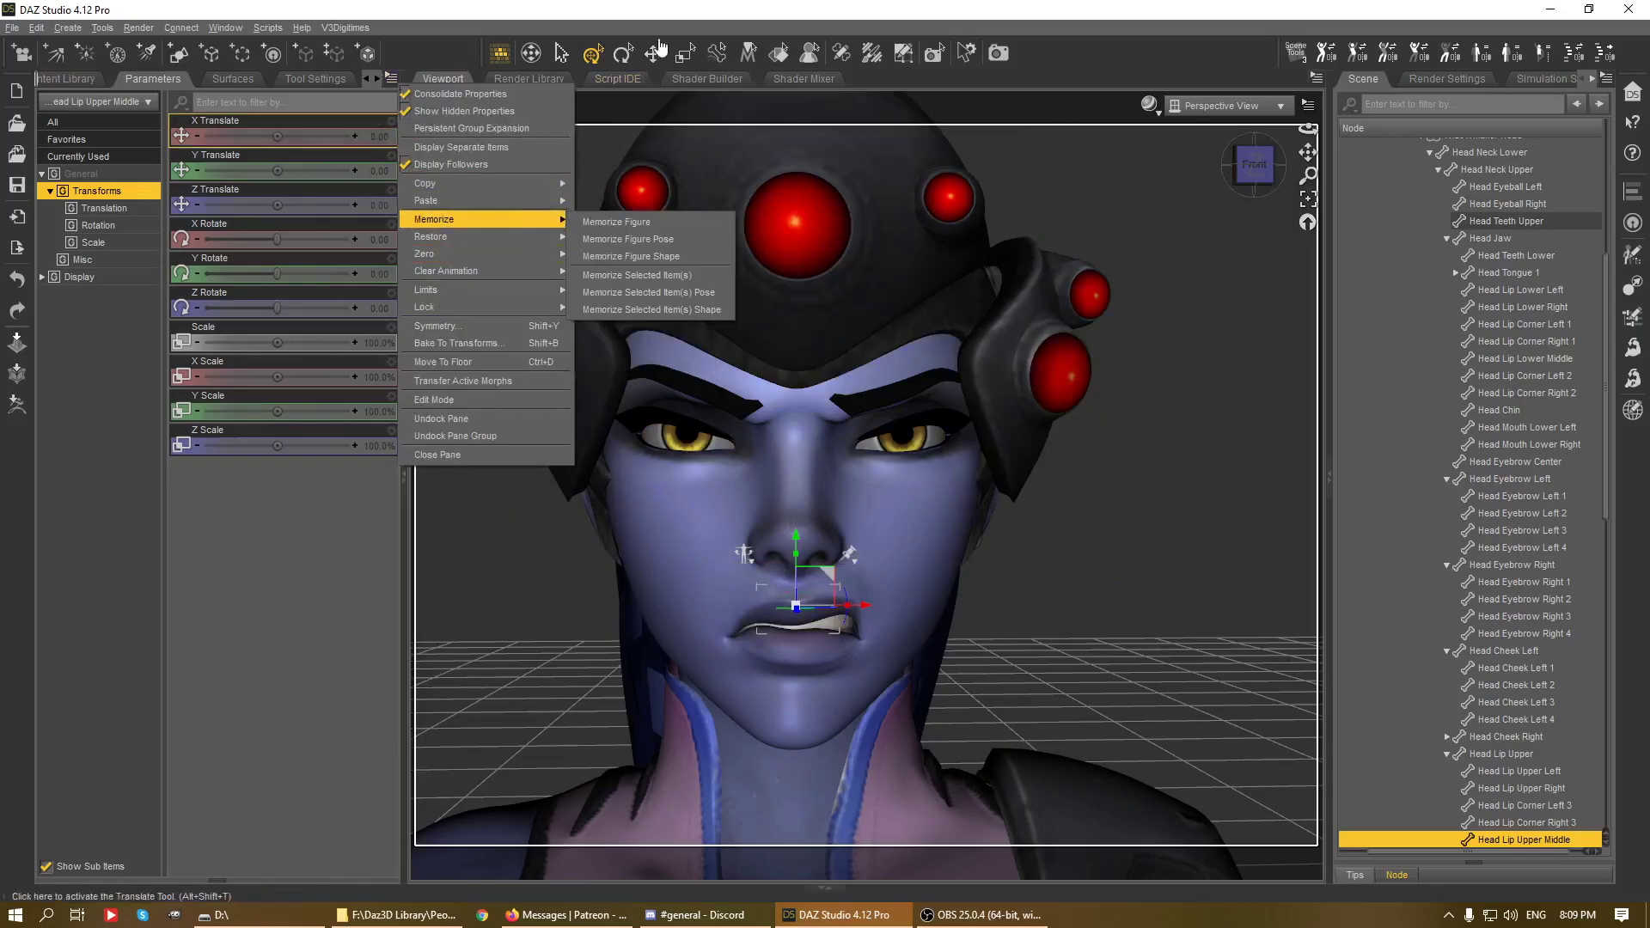
left_click(661, 8)
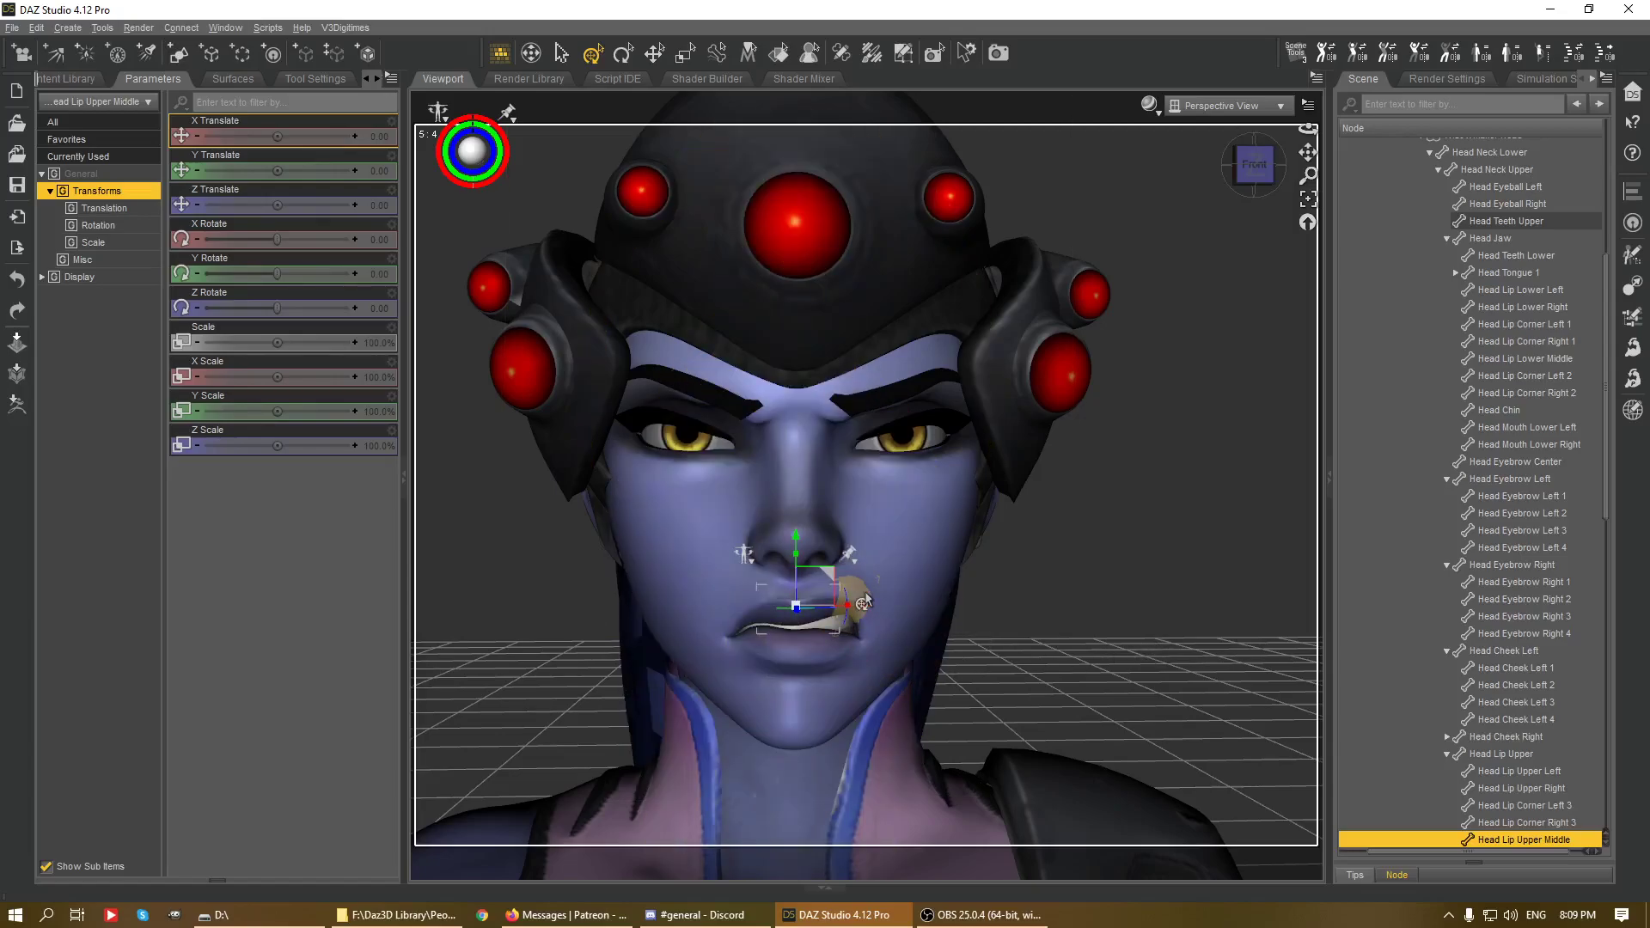
left_click(878, 565)
mouse_move(891, 560)
left_mouse_down()
mouse_move(1024, 443)
mouse_move(904, 503)
mouse_move(919, 541)
mouse_move(891, 573)
left_mouse_up()
key("ctrl+z")
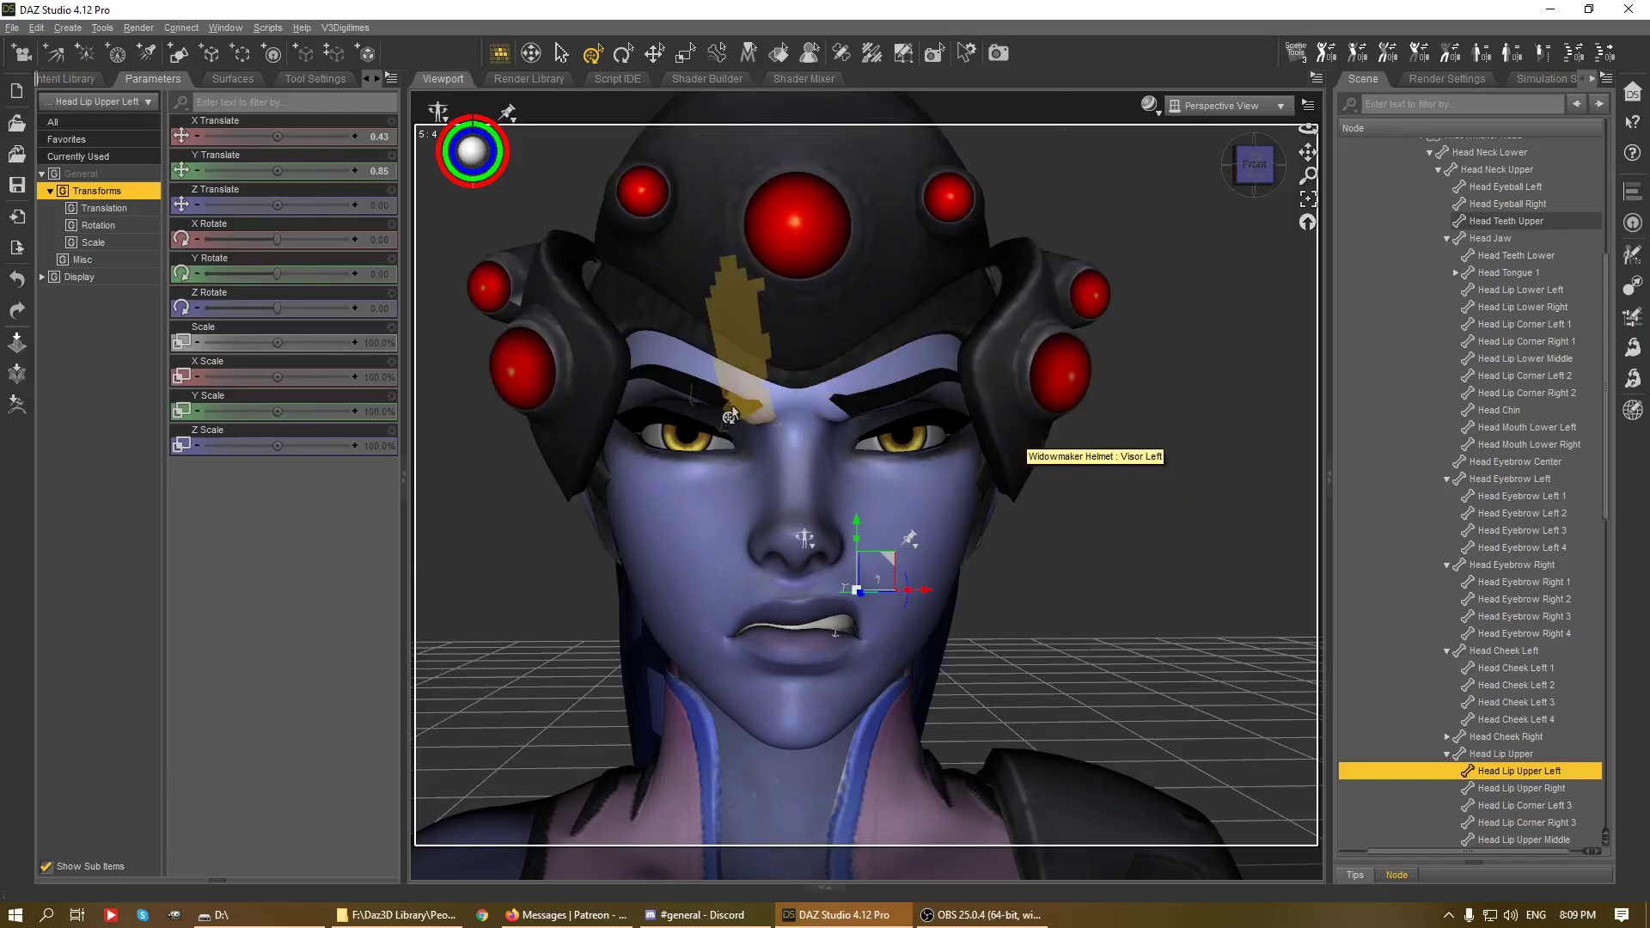
left_click(767, 352)
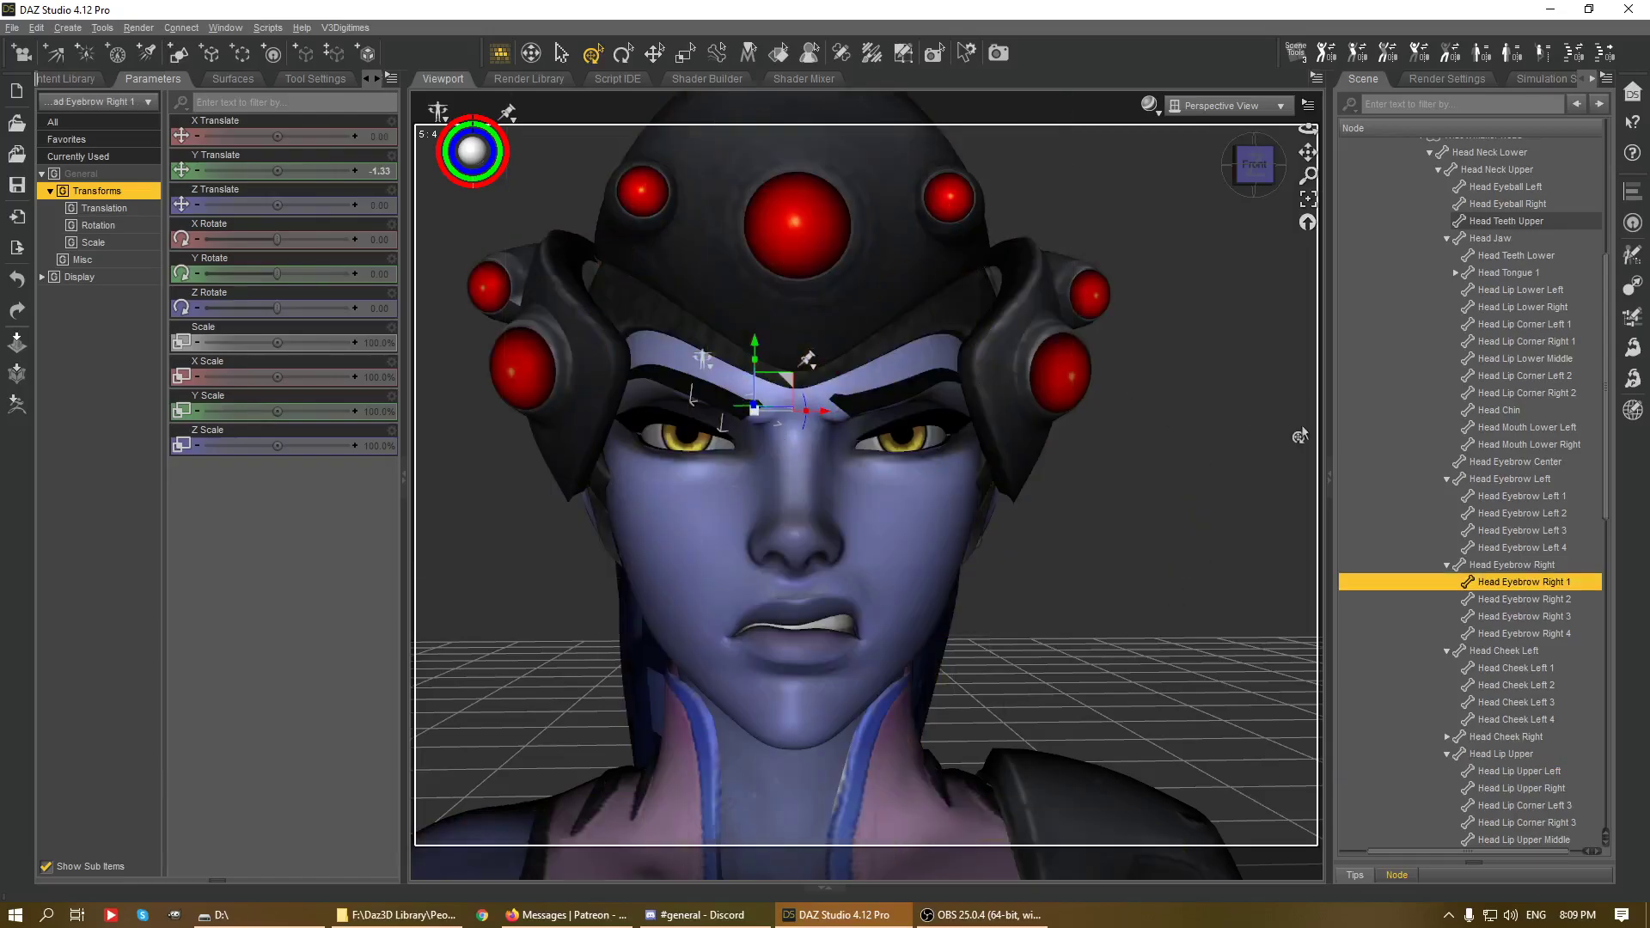
- Lower Head Lip Upper Left to about 0.43 in Y and move Head Lip Corner Left 1 to about 0.35 in X and 0.44 in Y
left_click(851, 591)
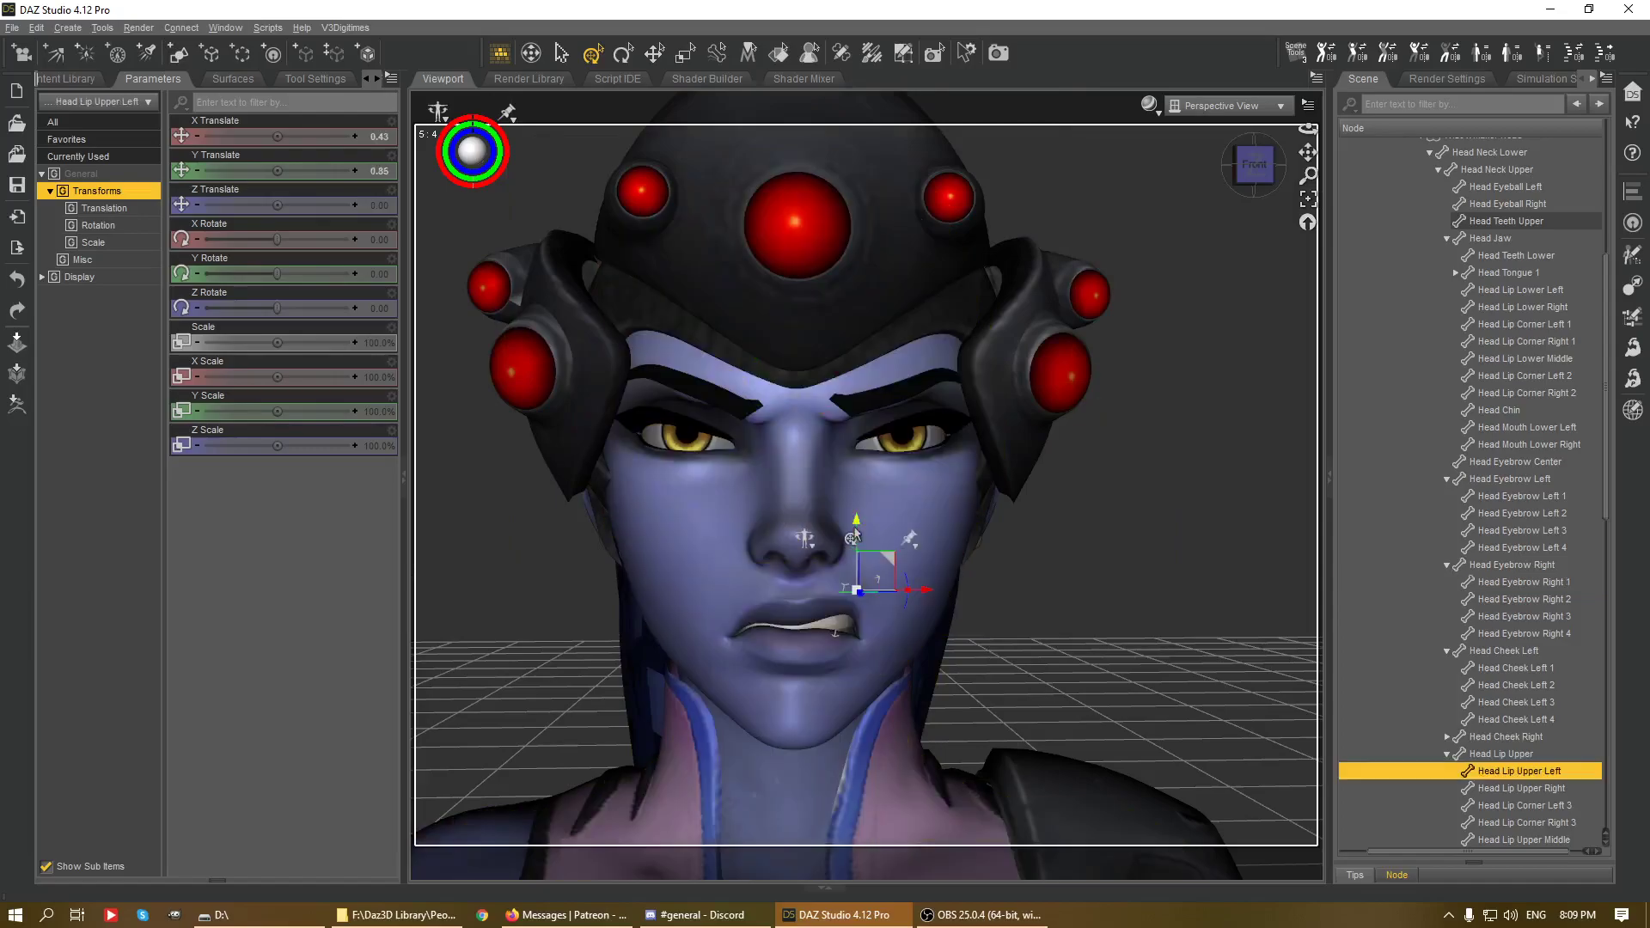
left_click_drag(858, 531, 850, 548)
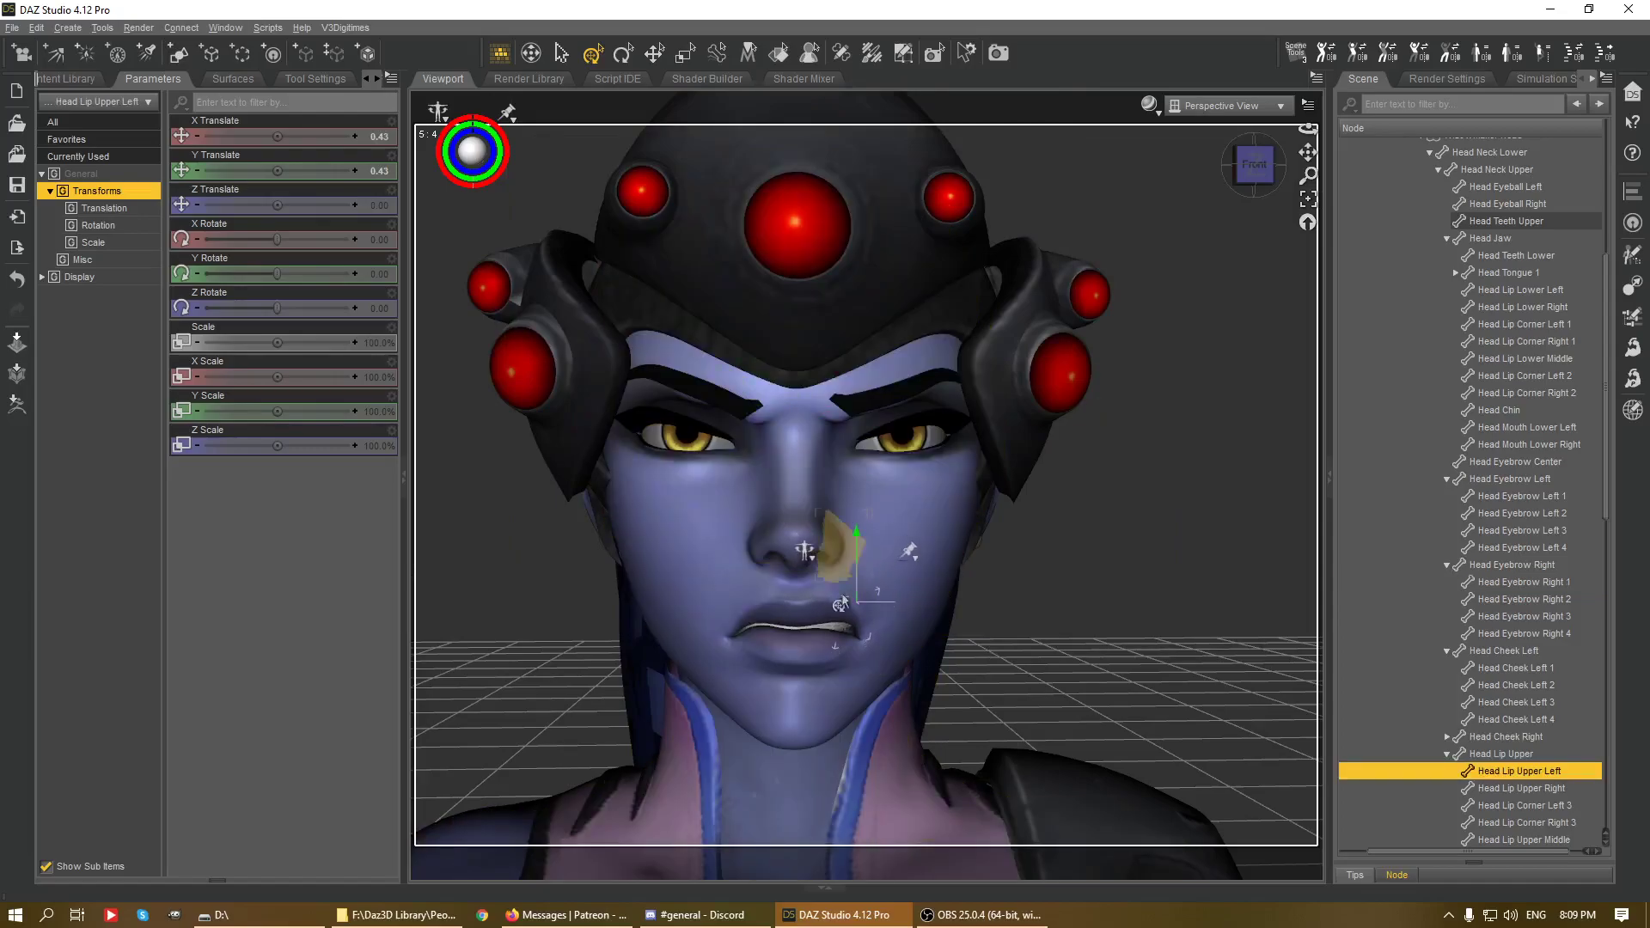
left_click(863, 633)
mouse_move(898, 615)
left_mouse_down()
mouse_move(906, 574)
mouse_move(904, 592)
left_mouse_up()
left_click(874, 651)
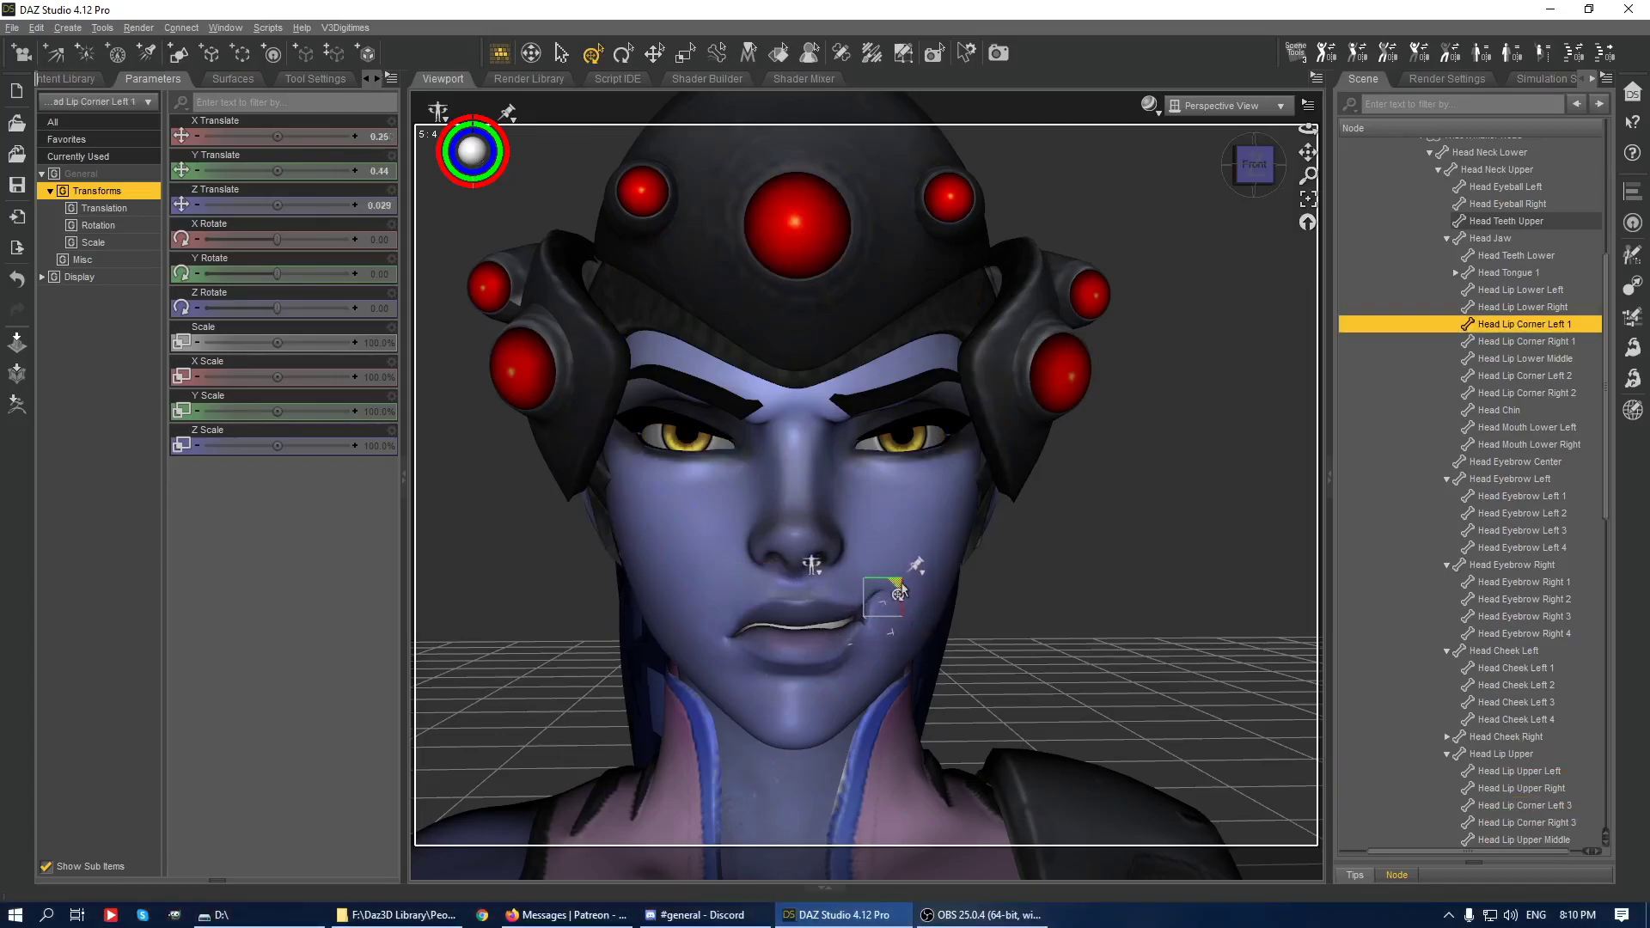
- Raise Head Lip Corner Left 3 to about 0.28 in X and 1.41 in Y, and Head Lip Upper Left to about 0.70 in Y
left_click(868, 608)
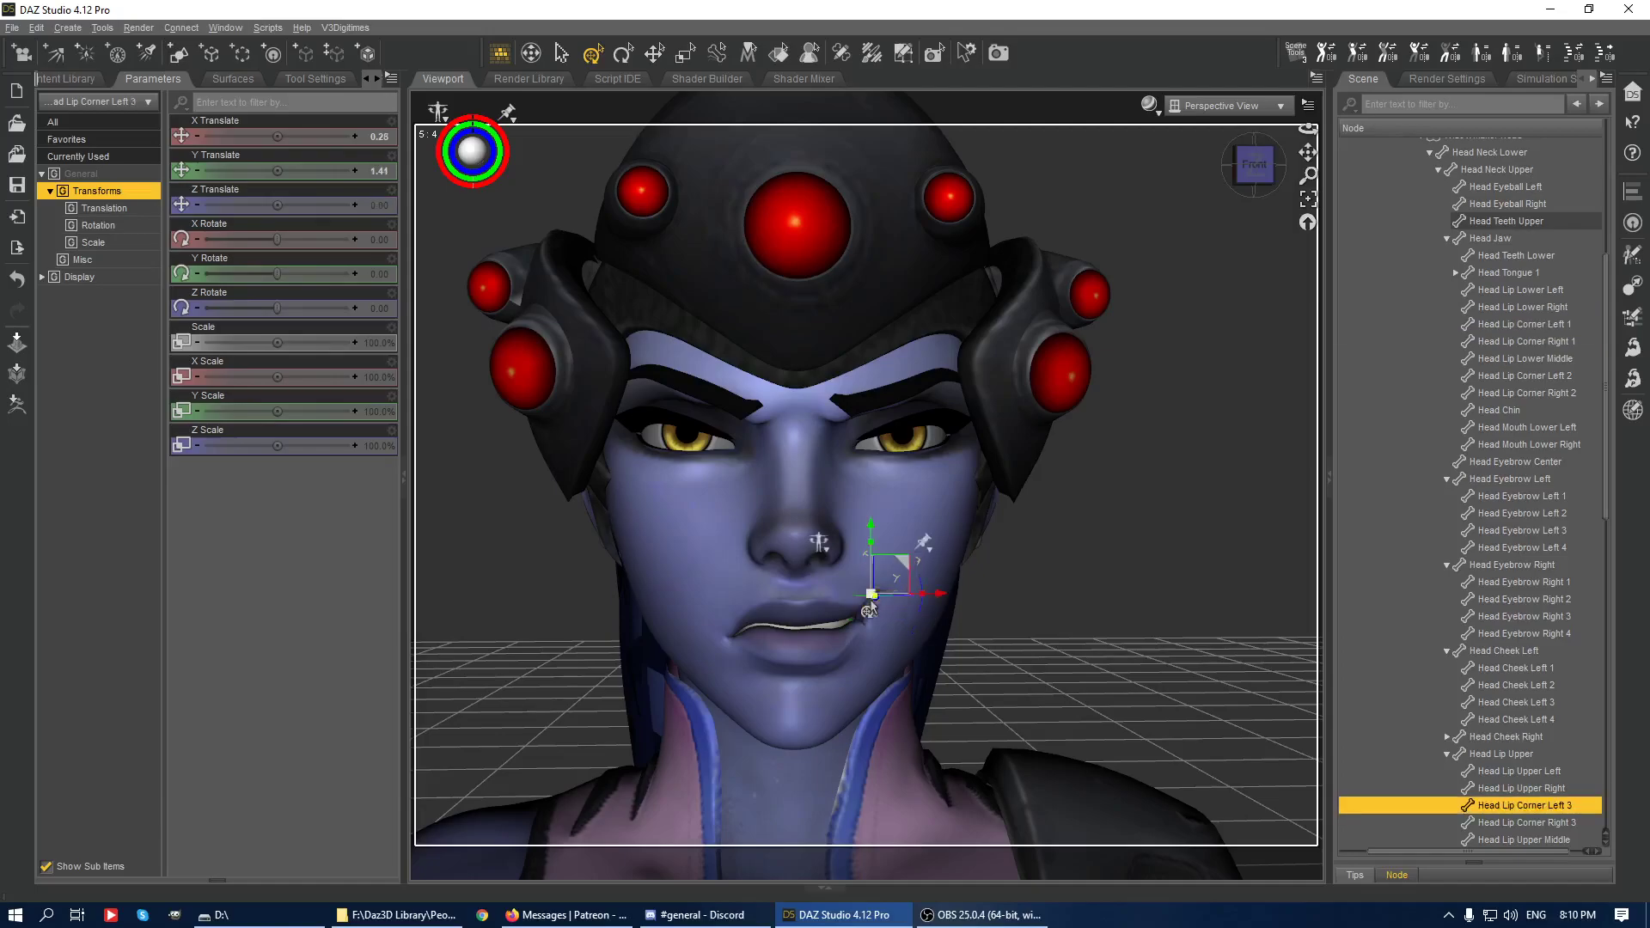
left_click(853, 617)
left_click_drag(890, 578, 891, 569)
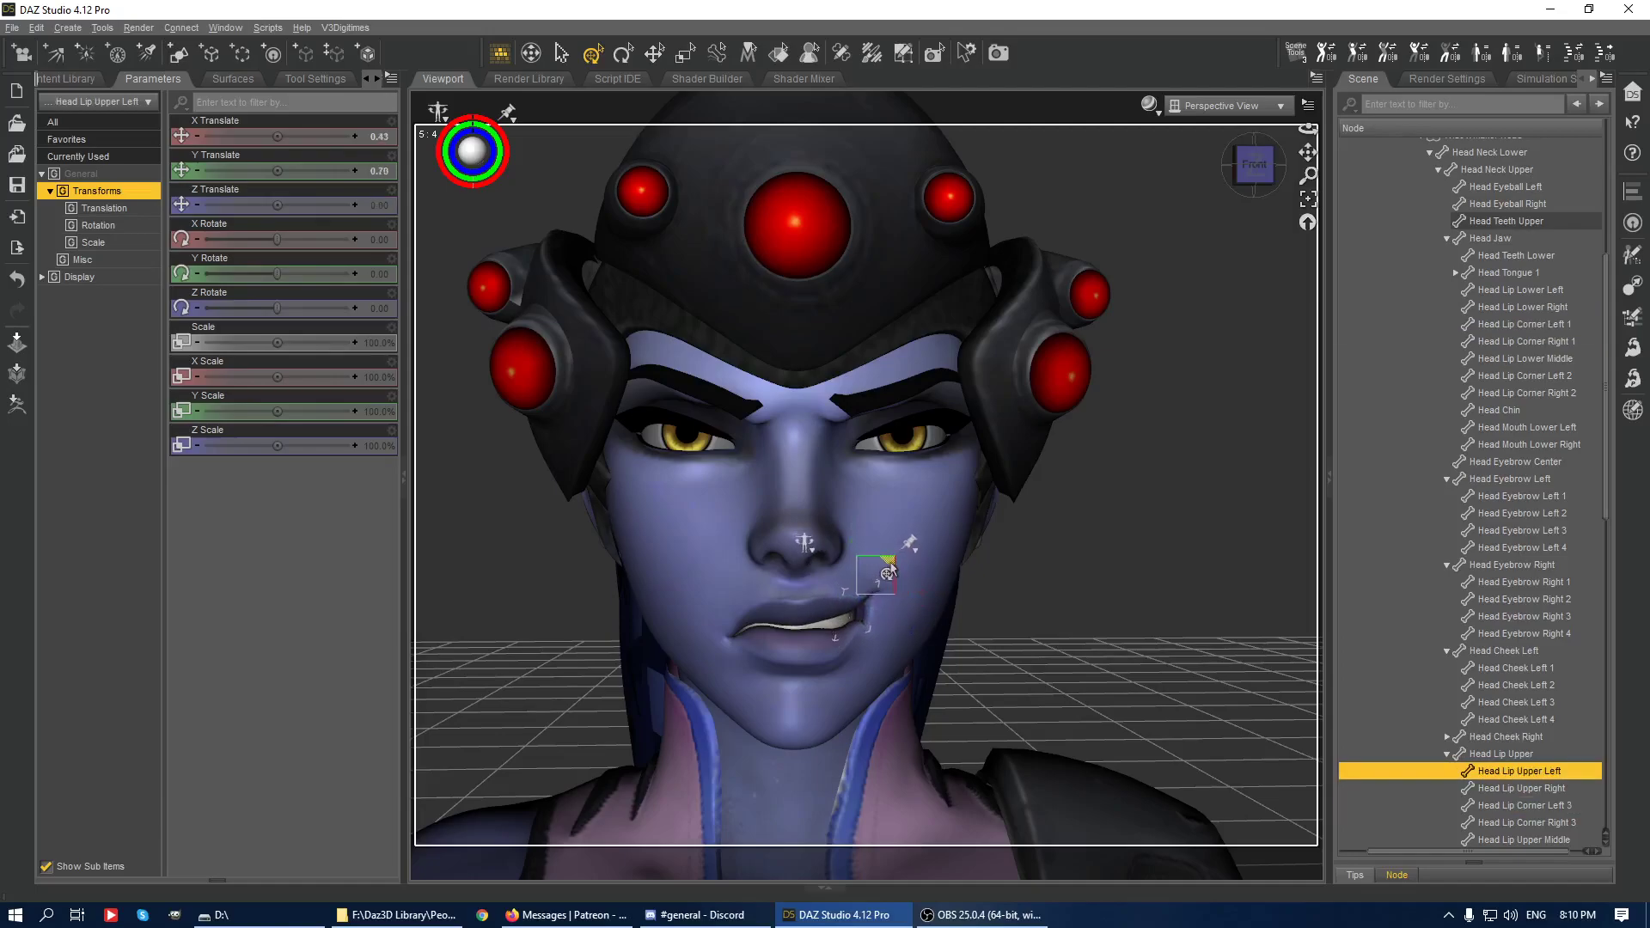
- Move Head Lip Corner Left 2 to about 0.063 in X and 0.39 in Y, and Head Lip Corner Left 3 to about 0.35 and 1.03
left_click(875, 613)
left_click_drag(916, 593, 883, 591)
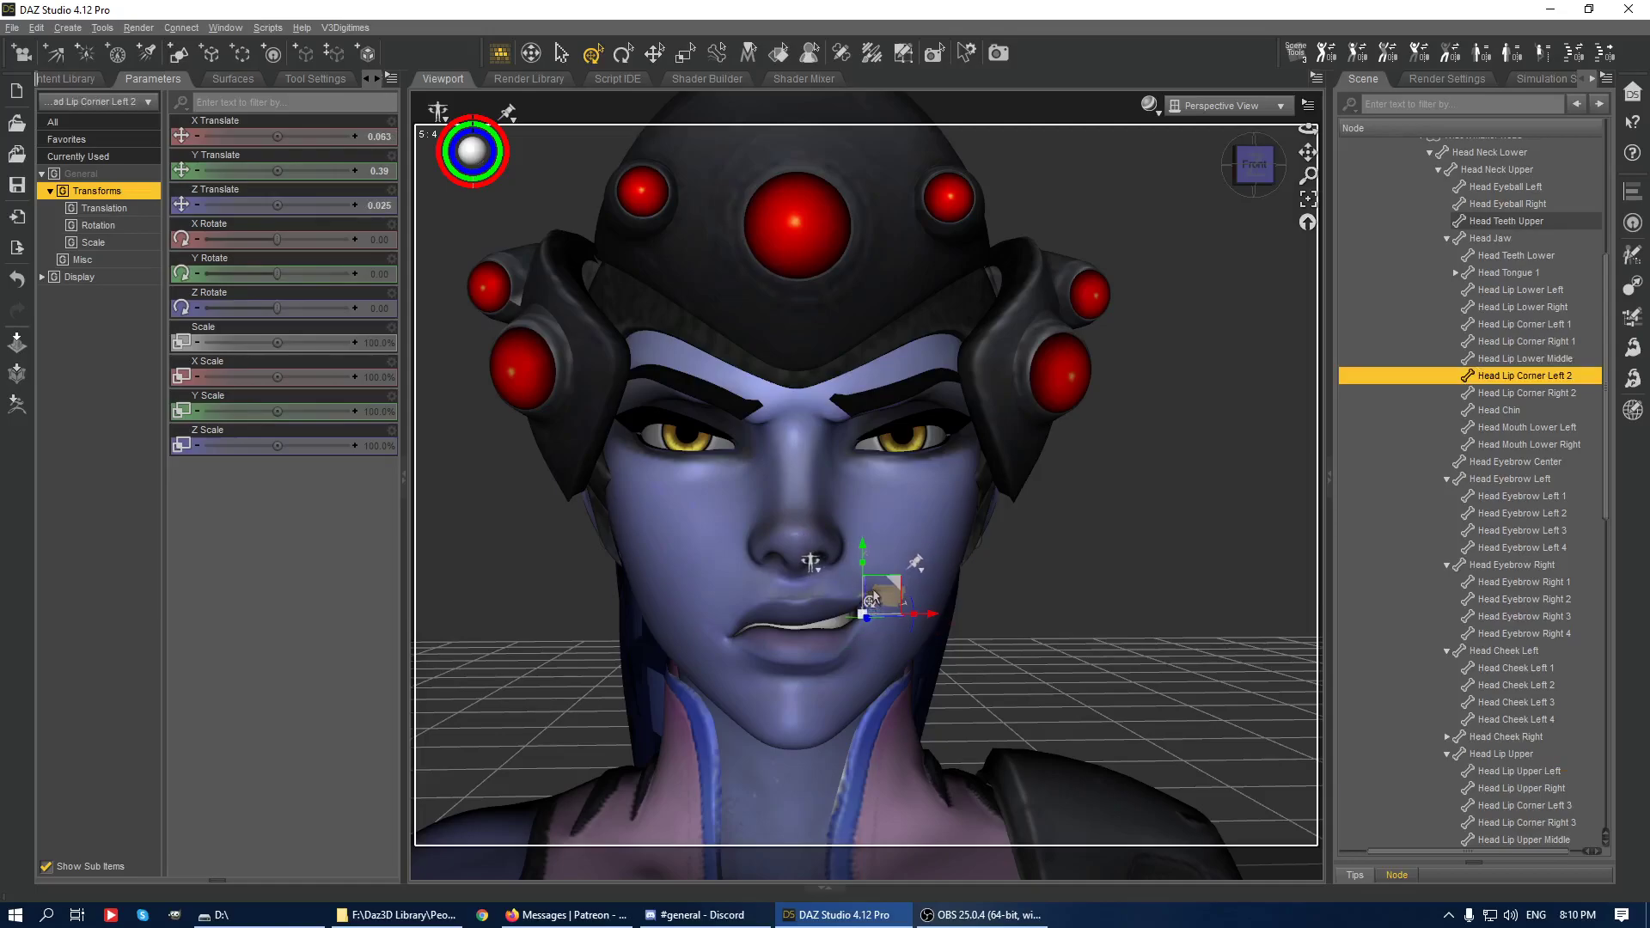
left_click(870, 598)
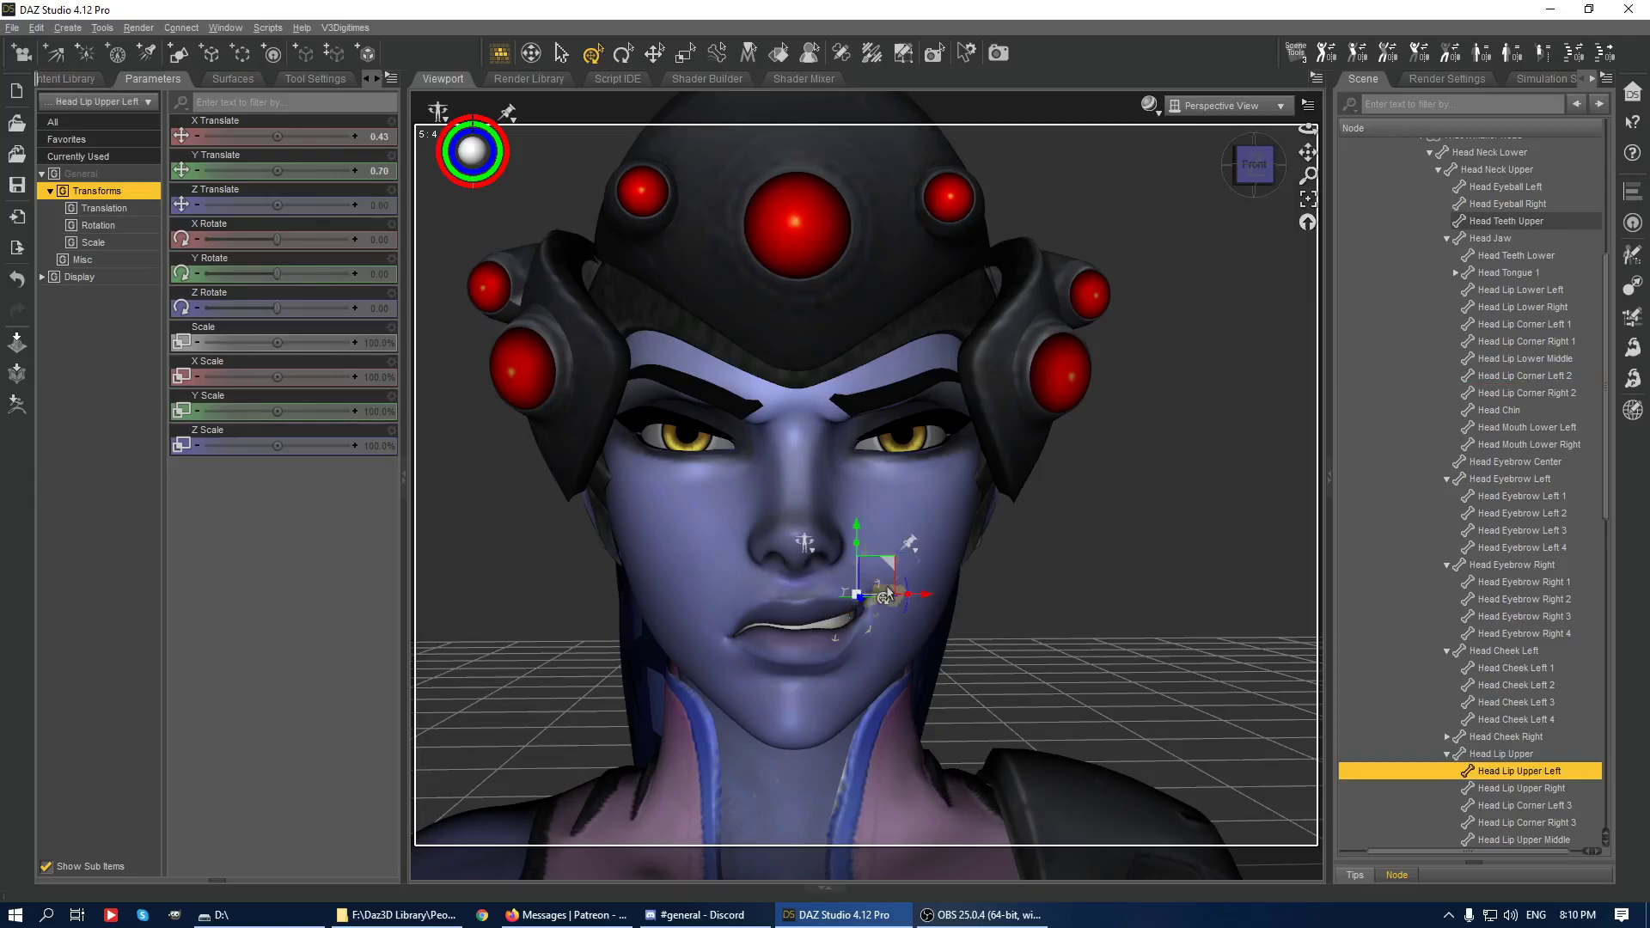
left_click(885, 595)
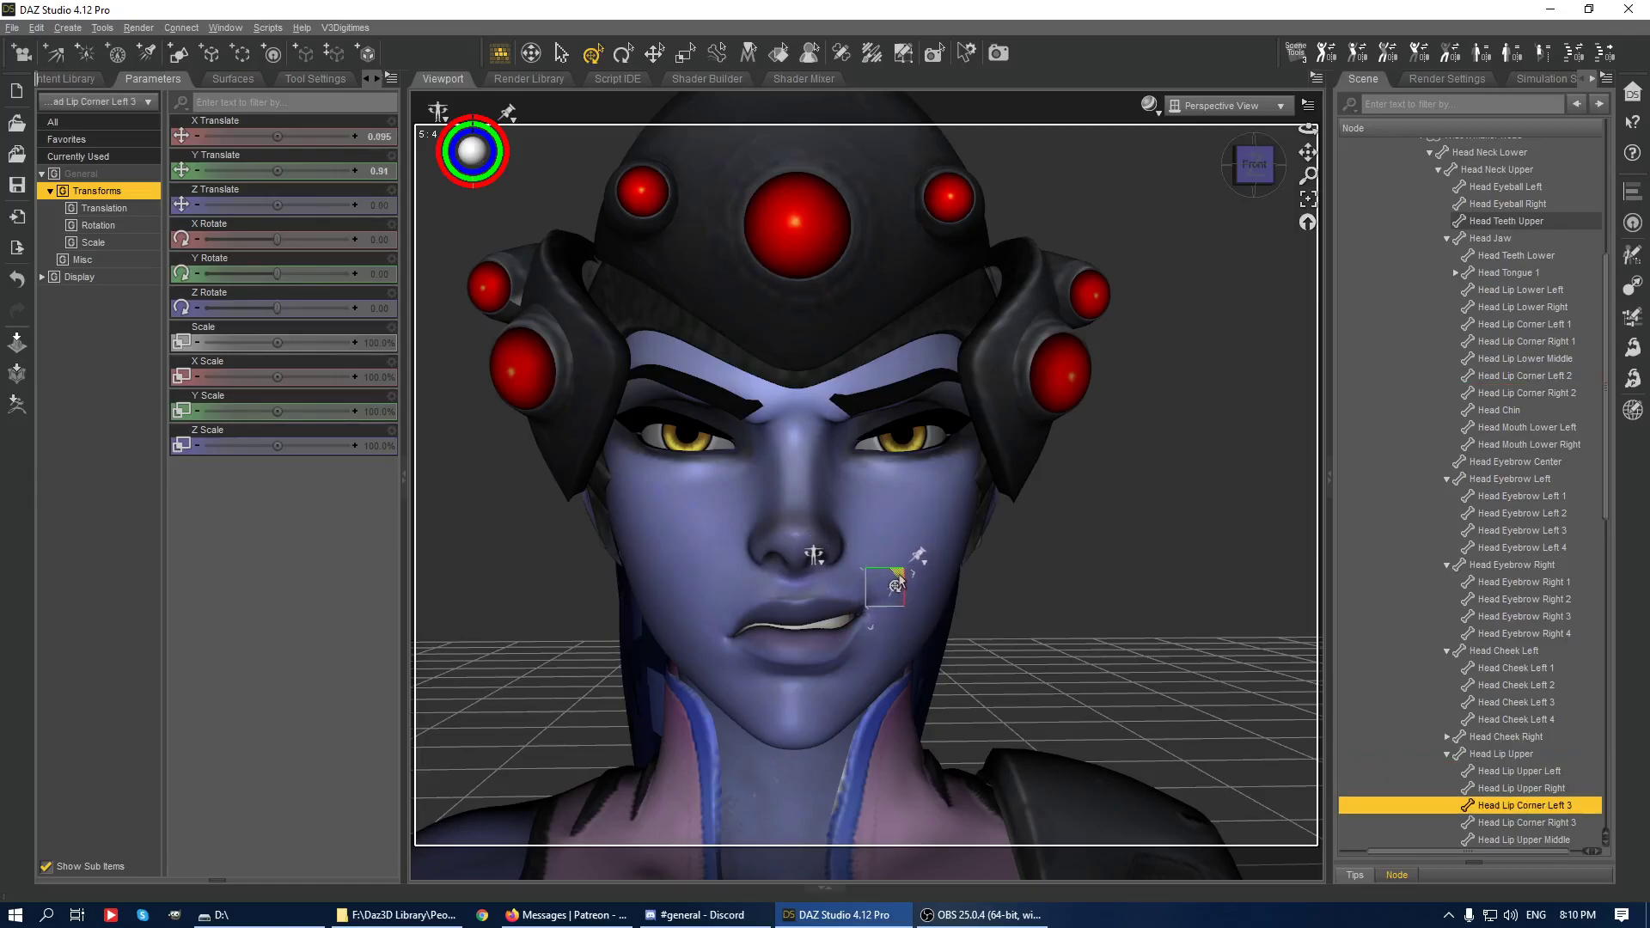
left_click_drag(898, 585, 920, 613)
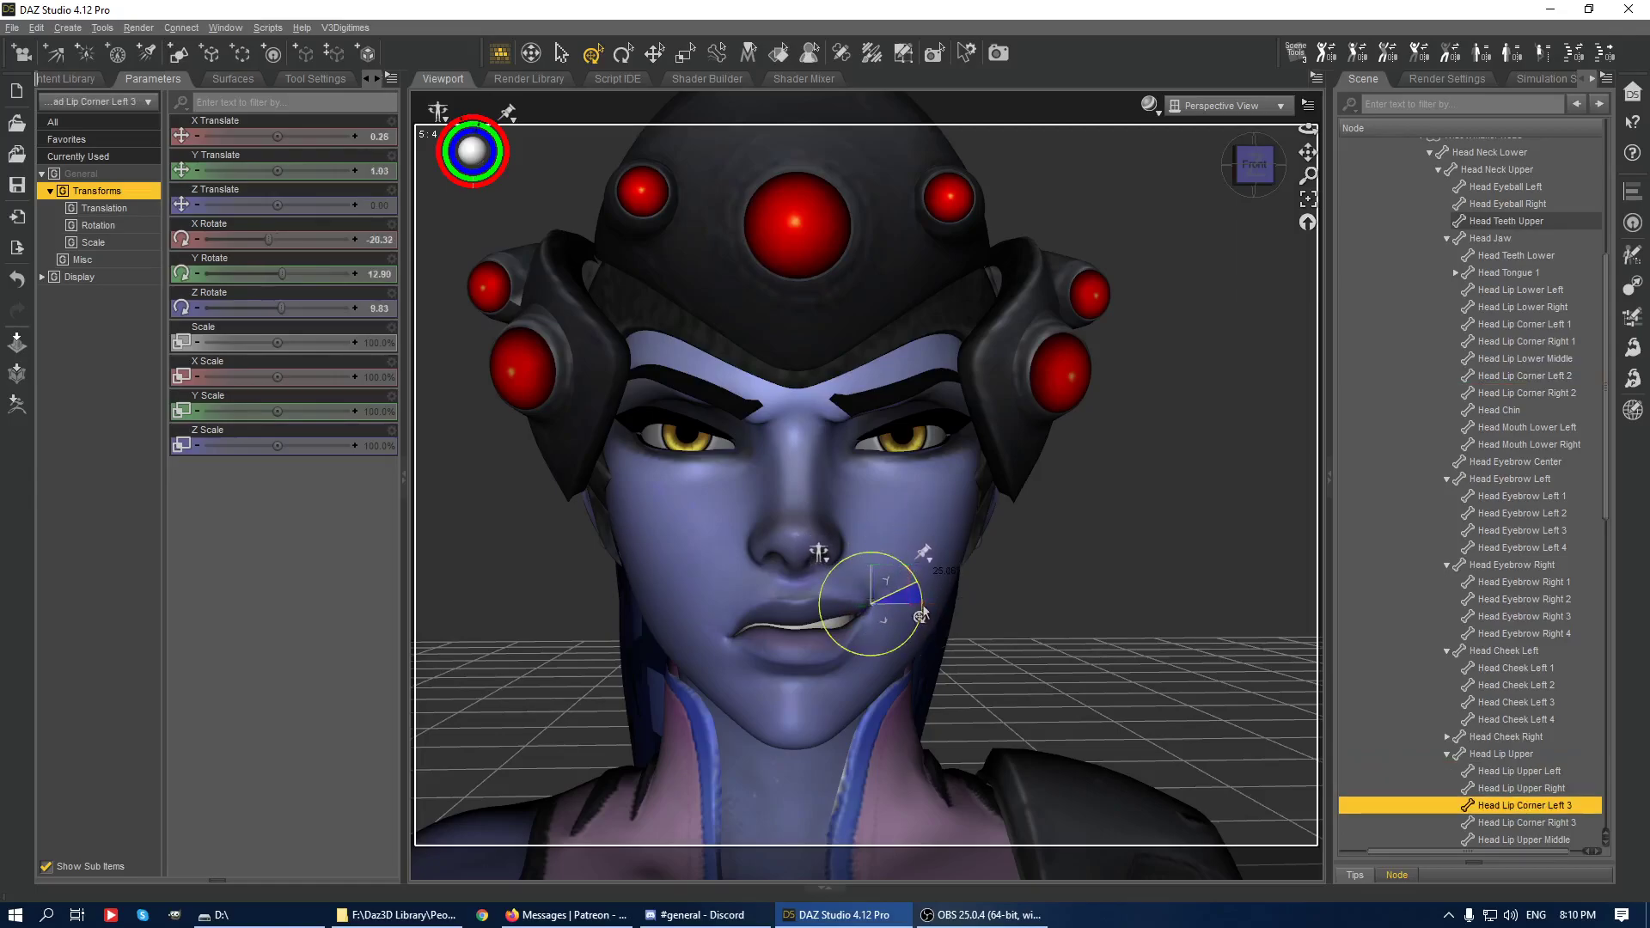
- Raise the right mouth corner, moving Head Lip Corner Right 3 to about 0.12 X, 1.10 Y and Right 2 to about -0.16 X, 0.75 Y
left_click(719, 641)
left_click_drag(768, 605, 760, 571)
left_click(724, 641)
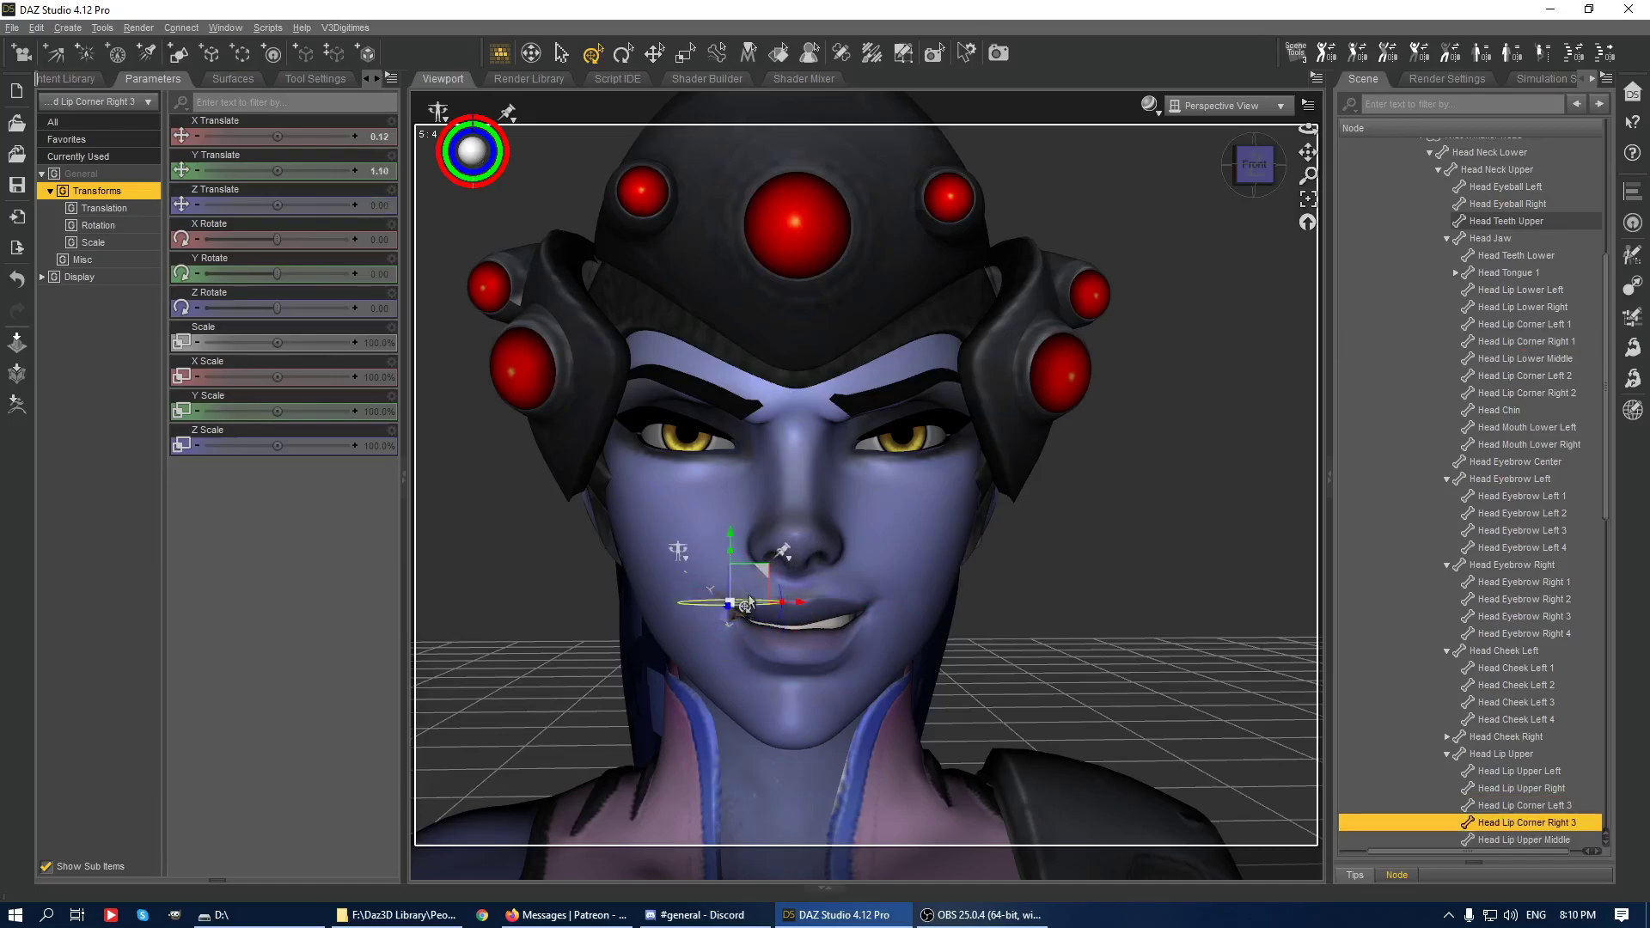
left_click(758, 605)
left_click_drag(758, 604, 755, 577)
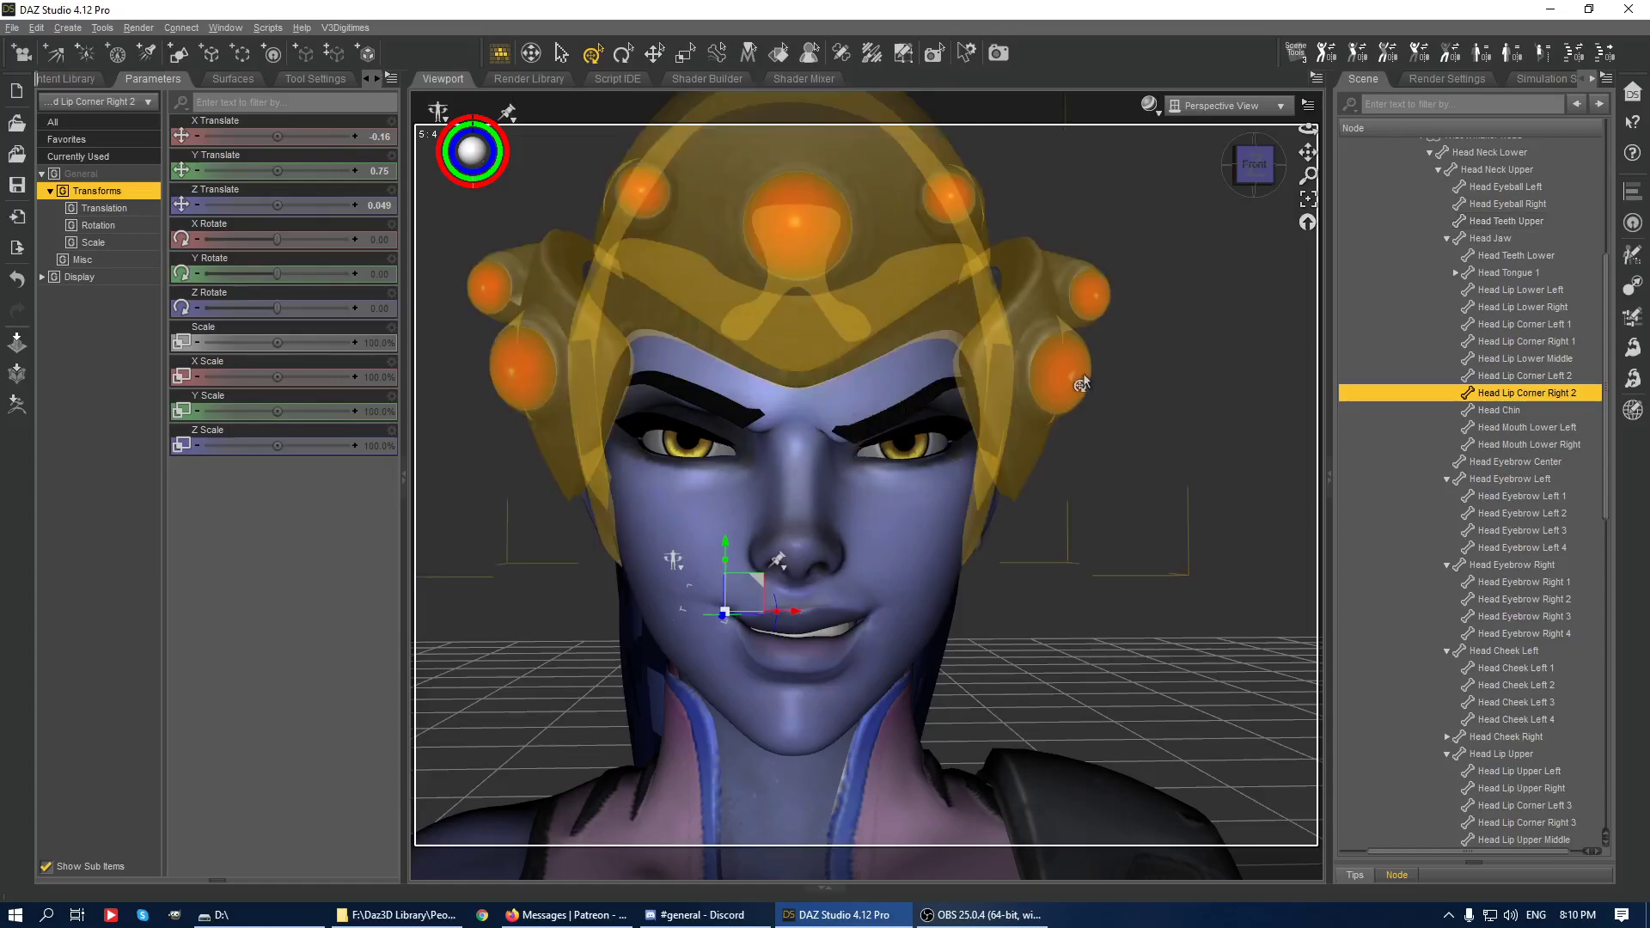
- Raise Head Eyebrow Left 1, and move Eyebrow Left 2 to about 0.38, Right 1 to about -0.073 and Right 2 to about 0.48 in Y
left_click(846, 397)
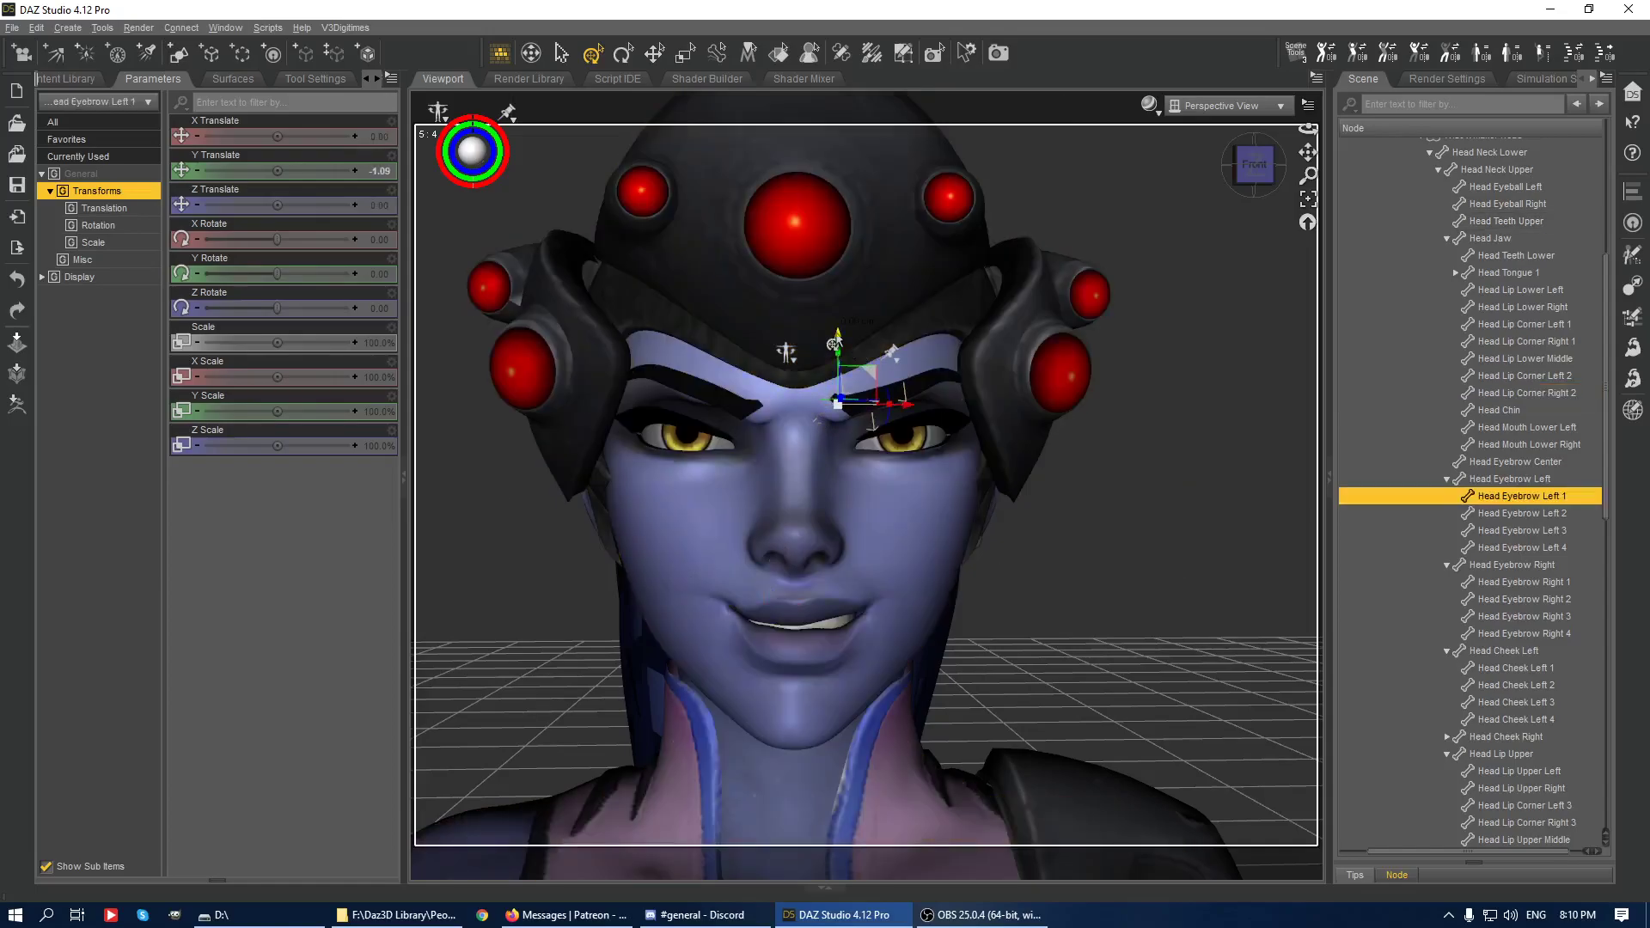
left_click_drag(841, 344, 841, 298)
left_click(885, 345)
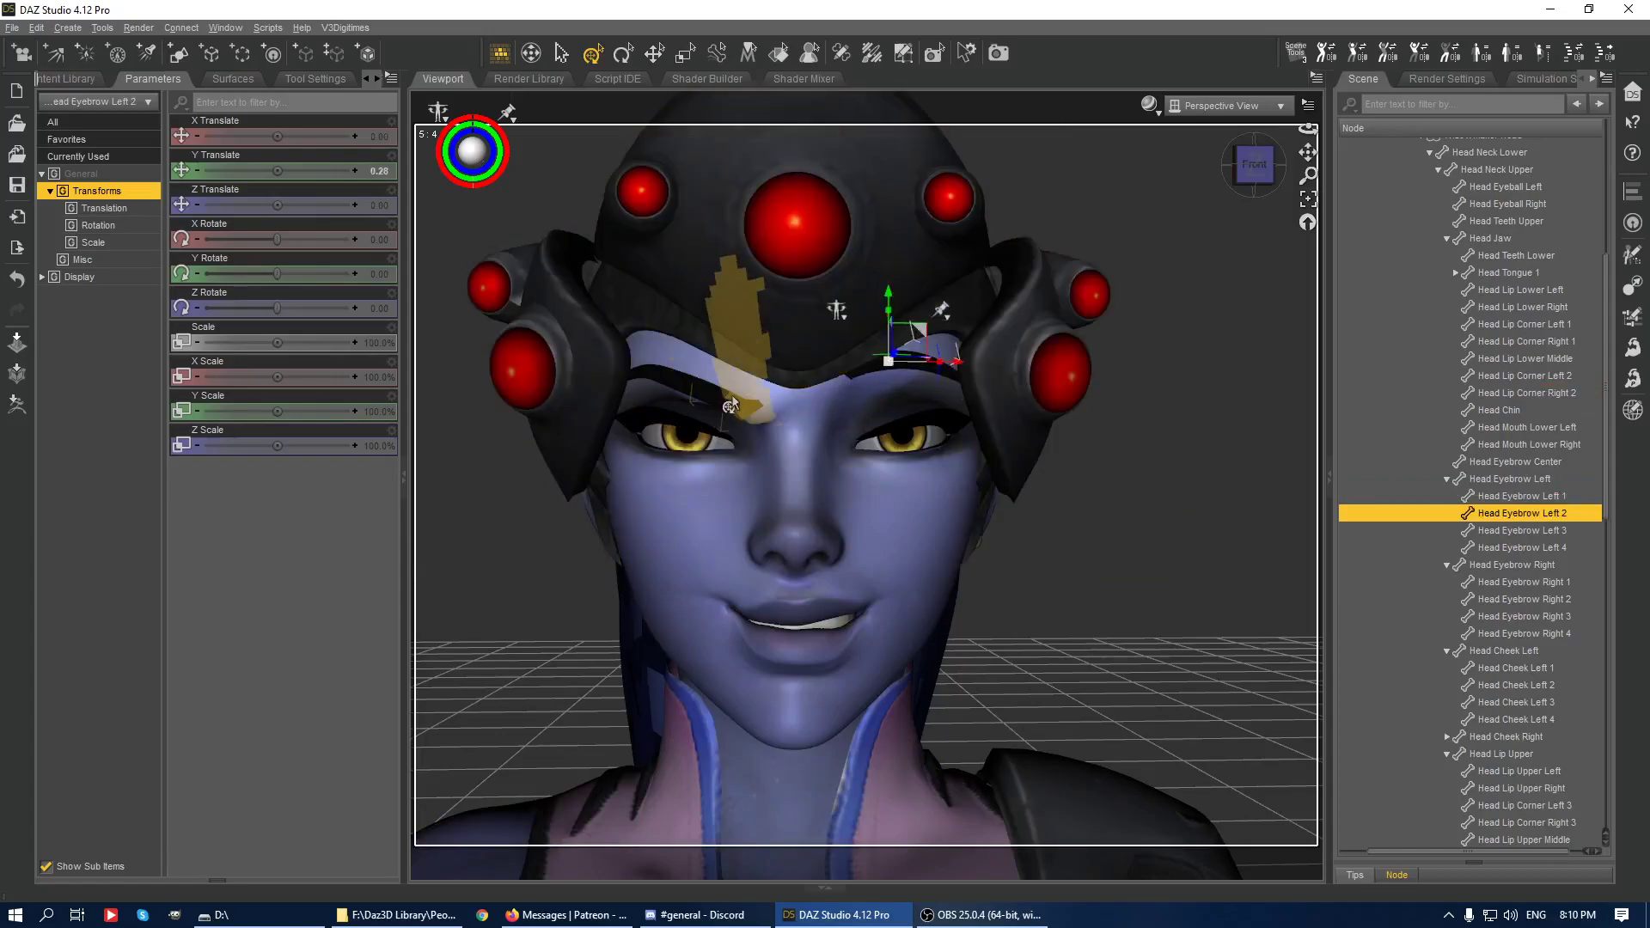
left_click(760, 370)
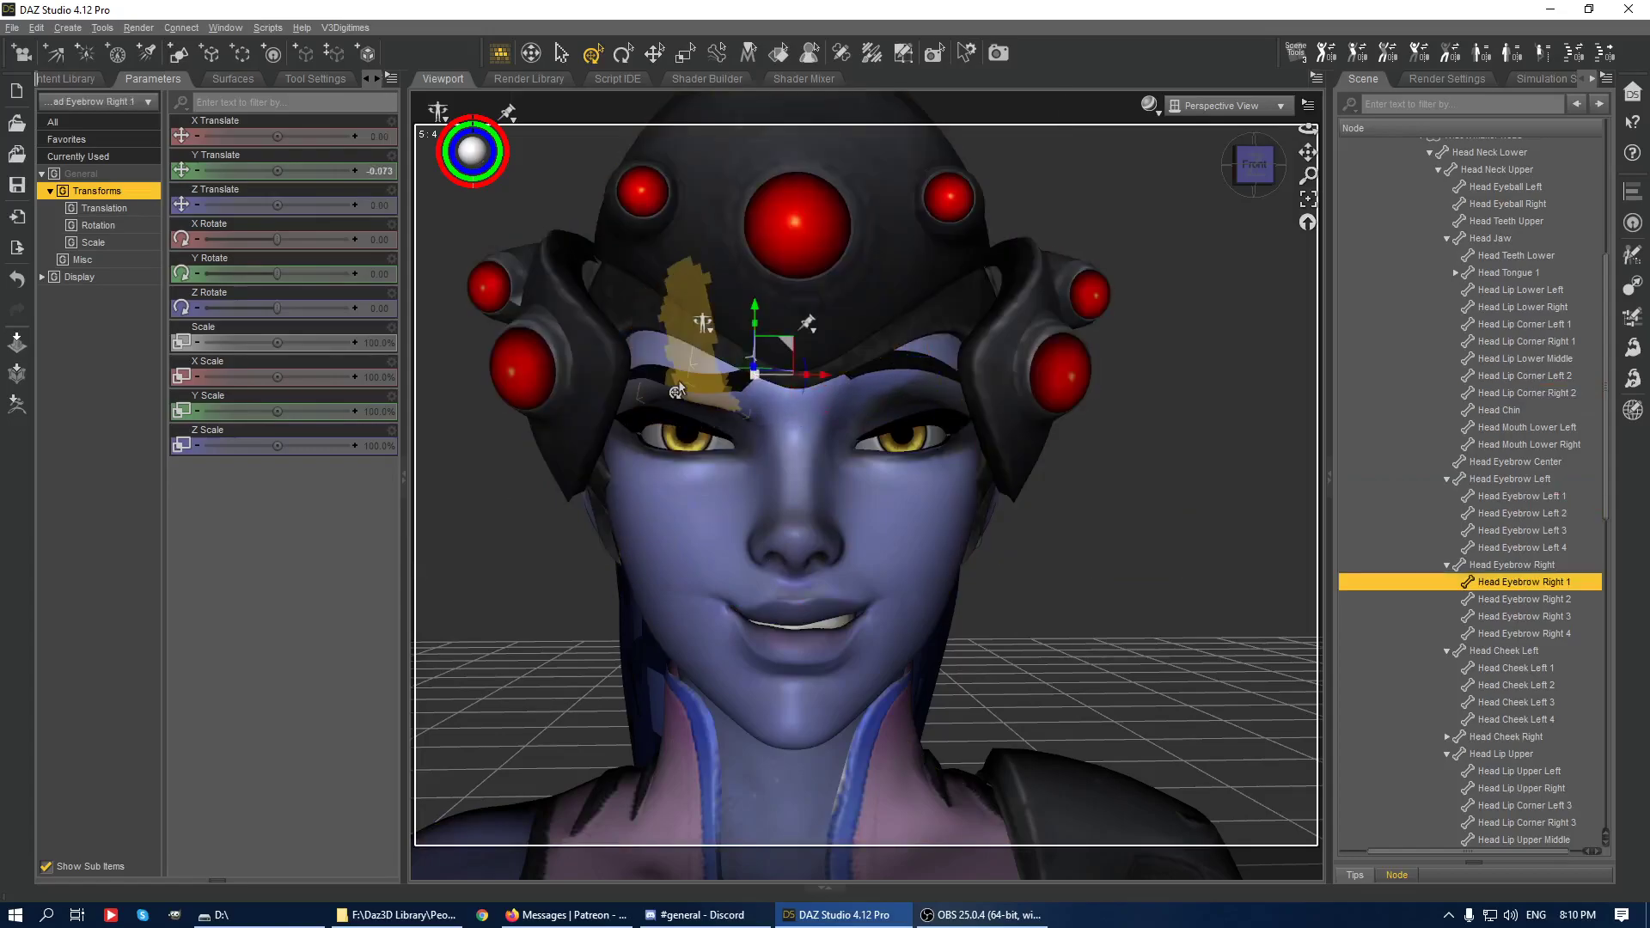
left_click(700, 340)
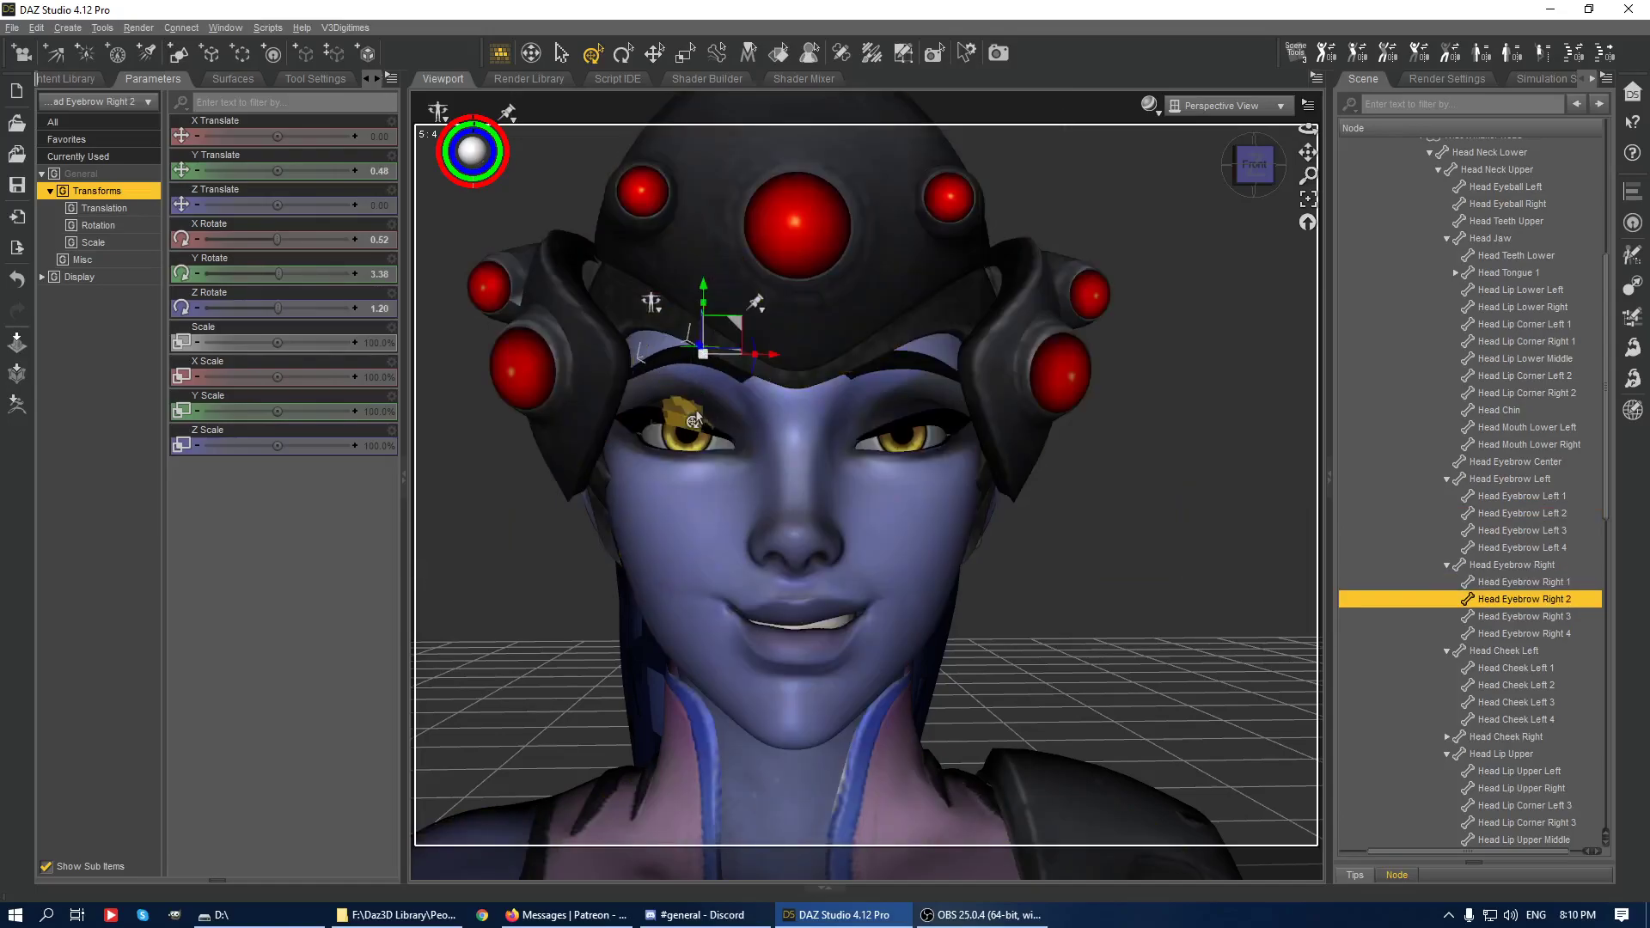
- Open the right upper eyelid by moving Head Eyelid Right Upper 2 to about 0.9 and Upper 1 to about 0.41 in Y
left_click(692, 419)
left_click_drag(685, 365, 686, 340)
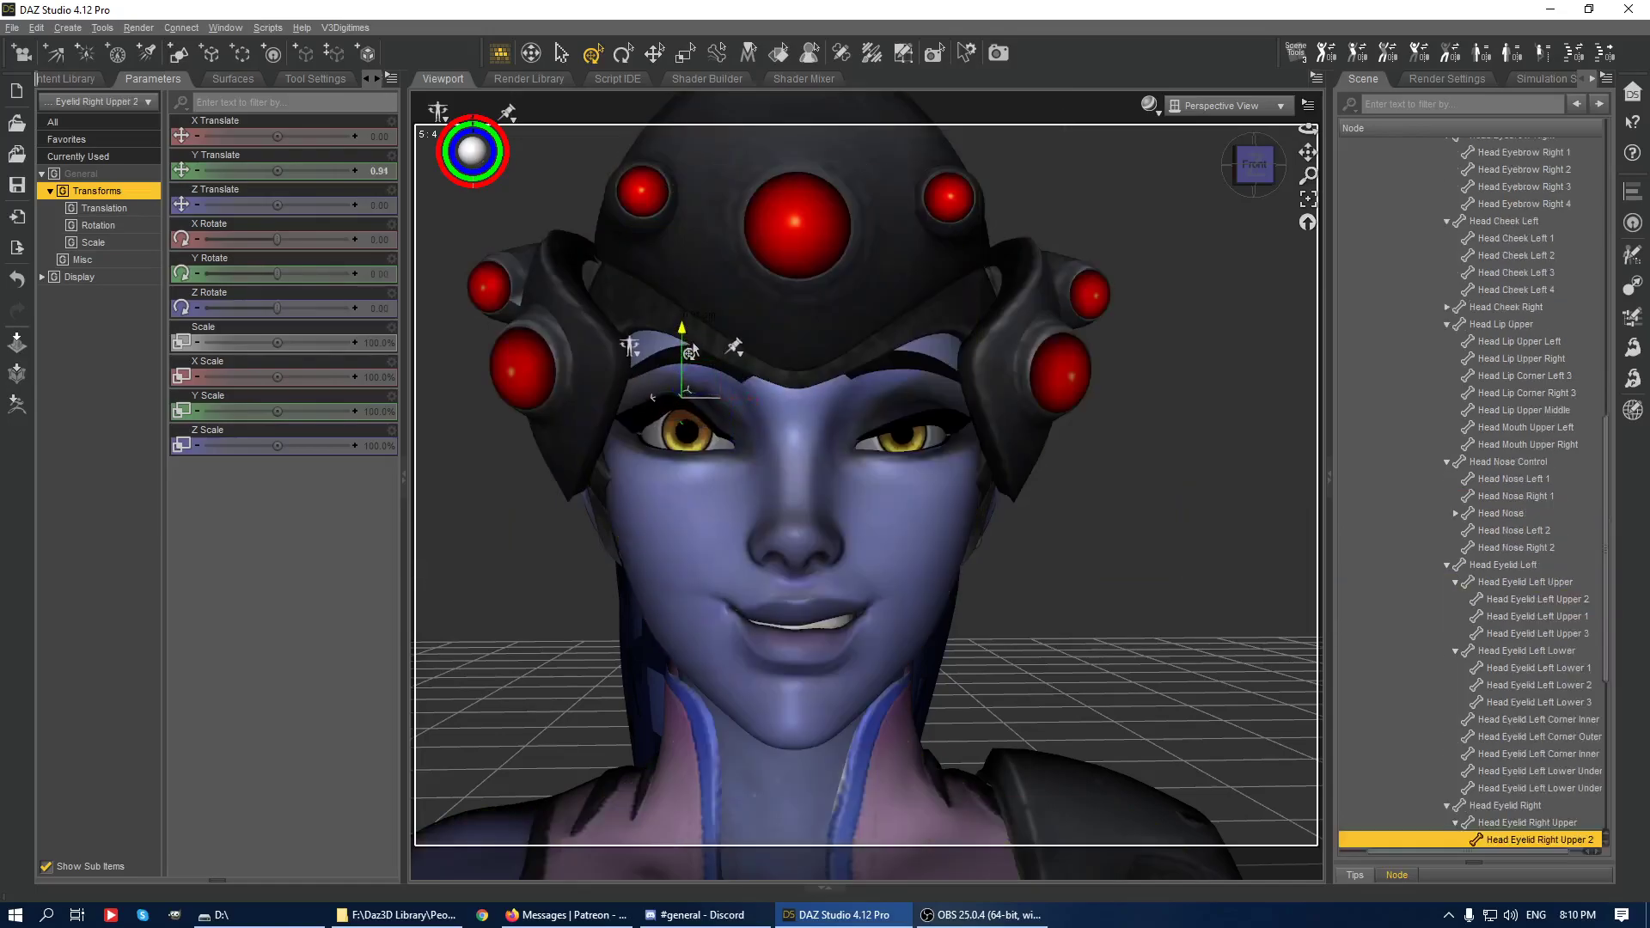
left_click(718, 420)
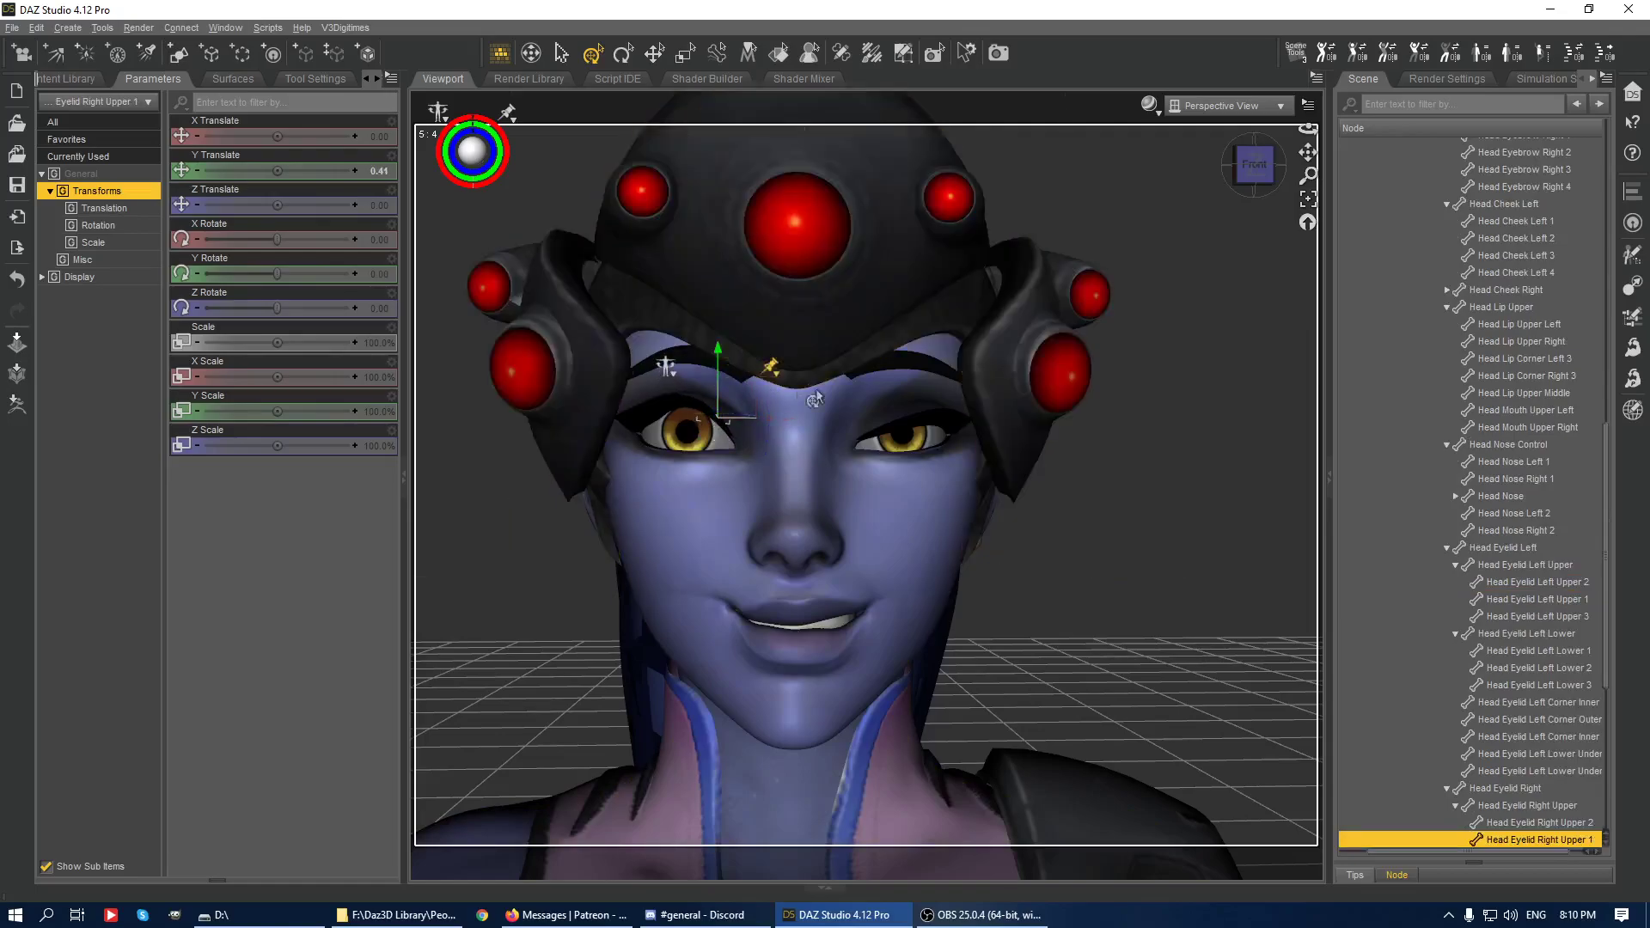
- Open the left upper eyelid, moving Head Eyelid Left Upper 1 to about 0.42 and the parent Head Eyelid Left Upper to about 0.098 in Y
left_click(876, 404)
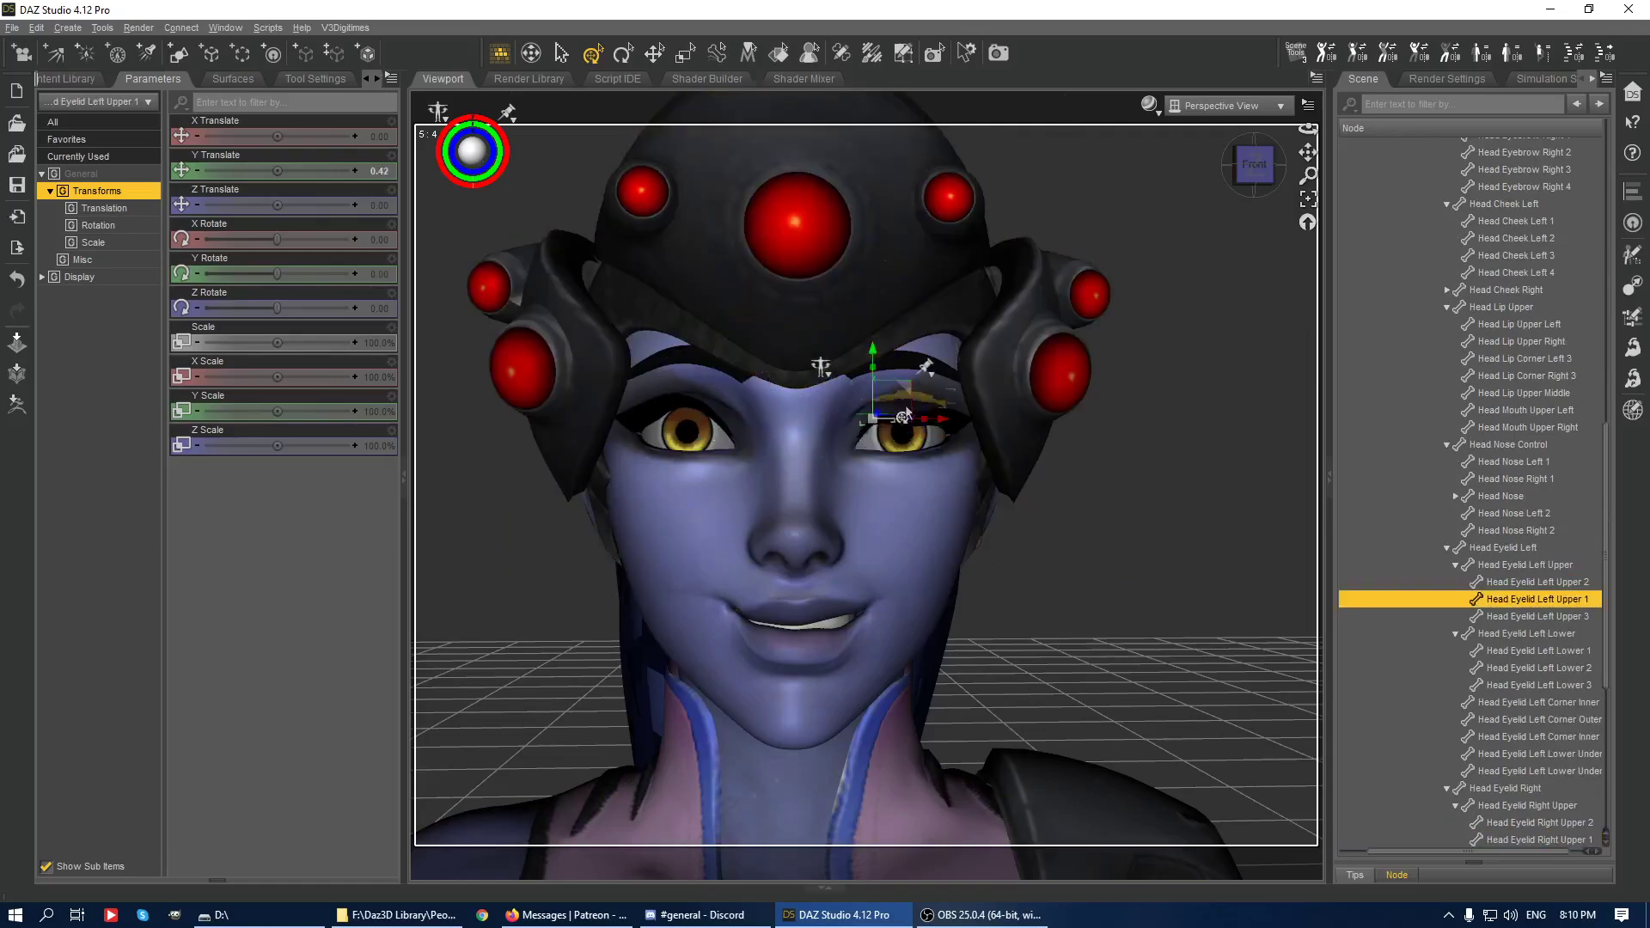
left_click(903, 404)
left_click_drag(907, 364, 907, 339)
left_click(863, 402)
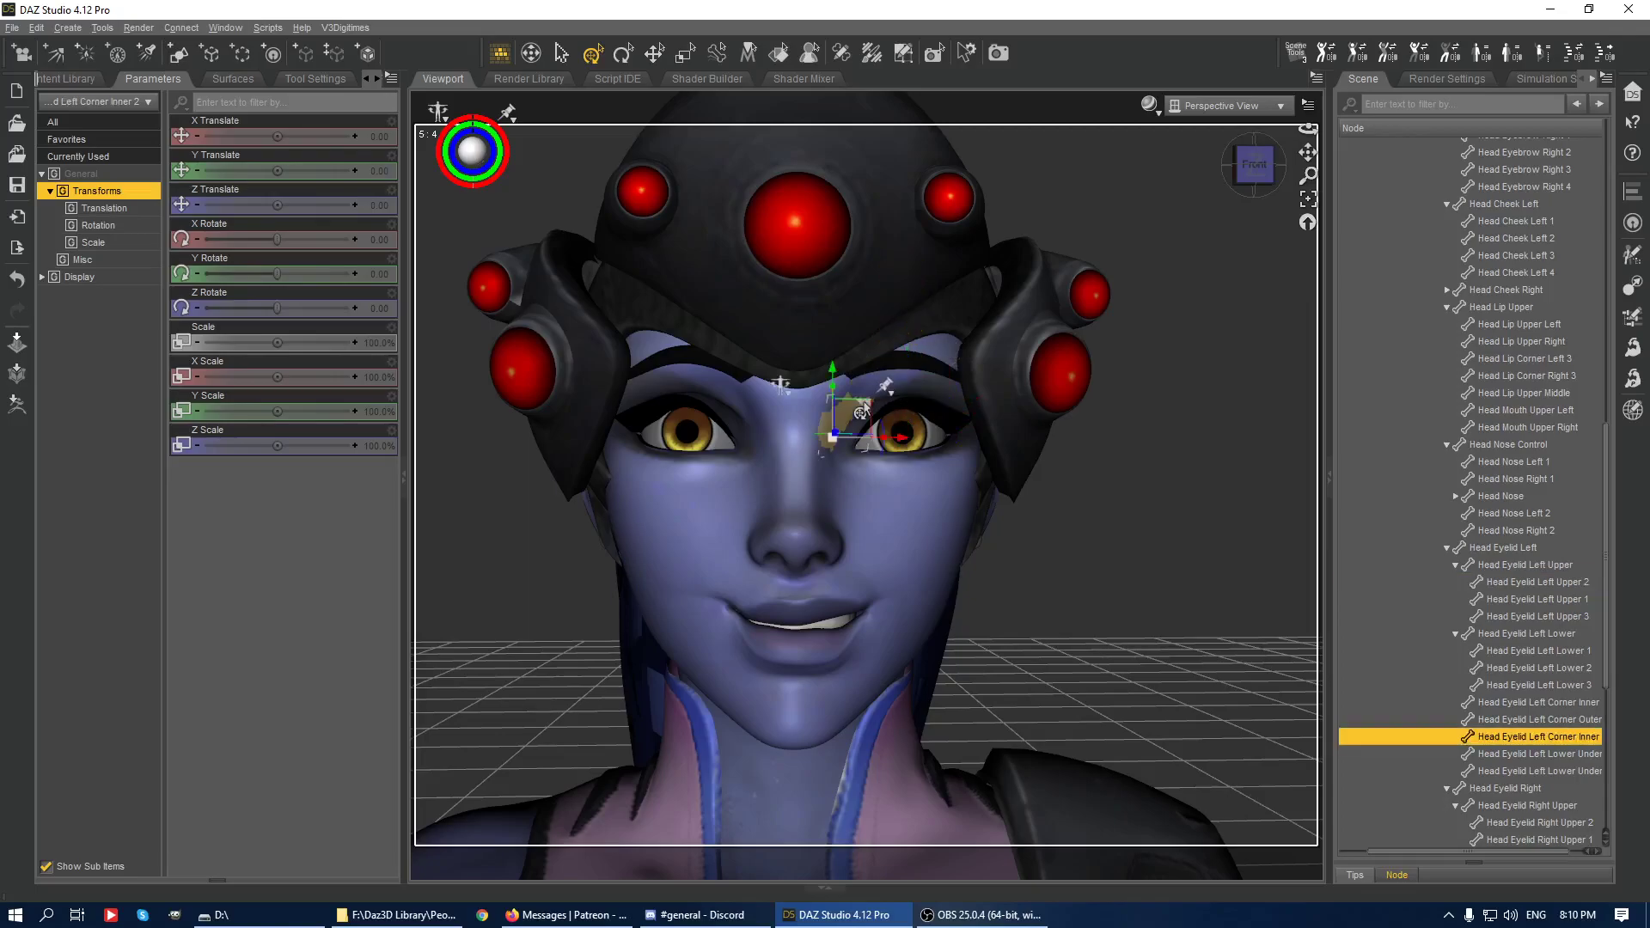
left_click(915, 399)
left_click_drag(892, 372, 893, 368)
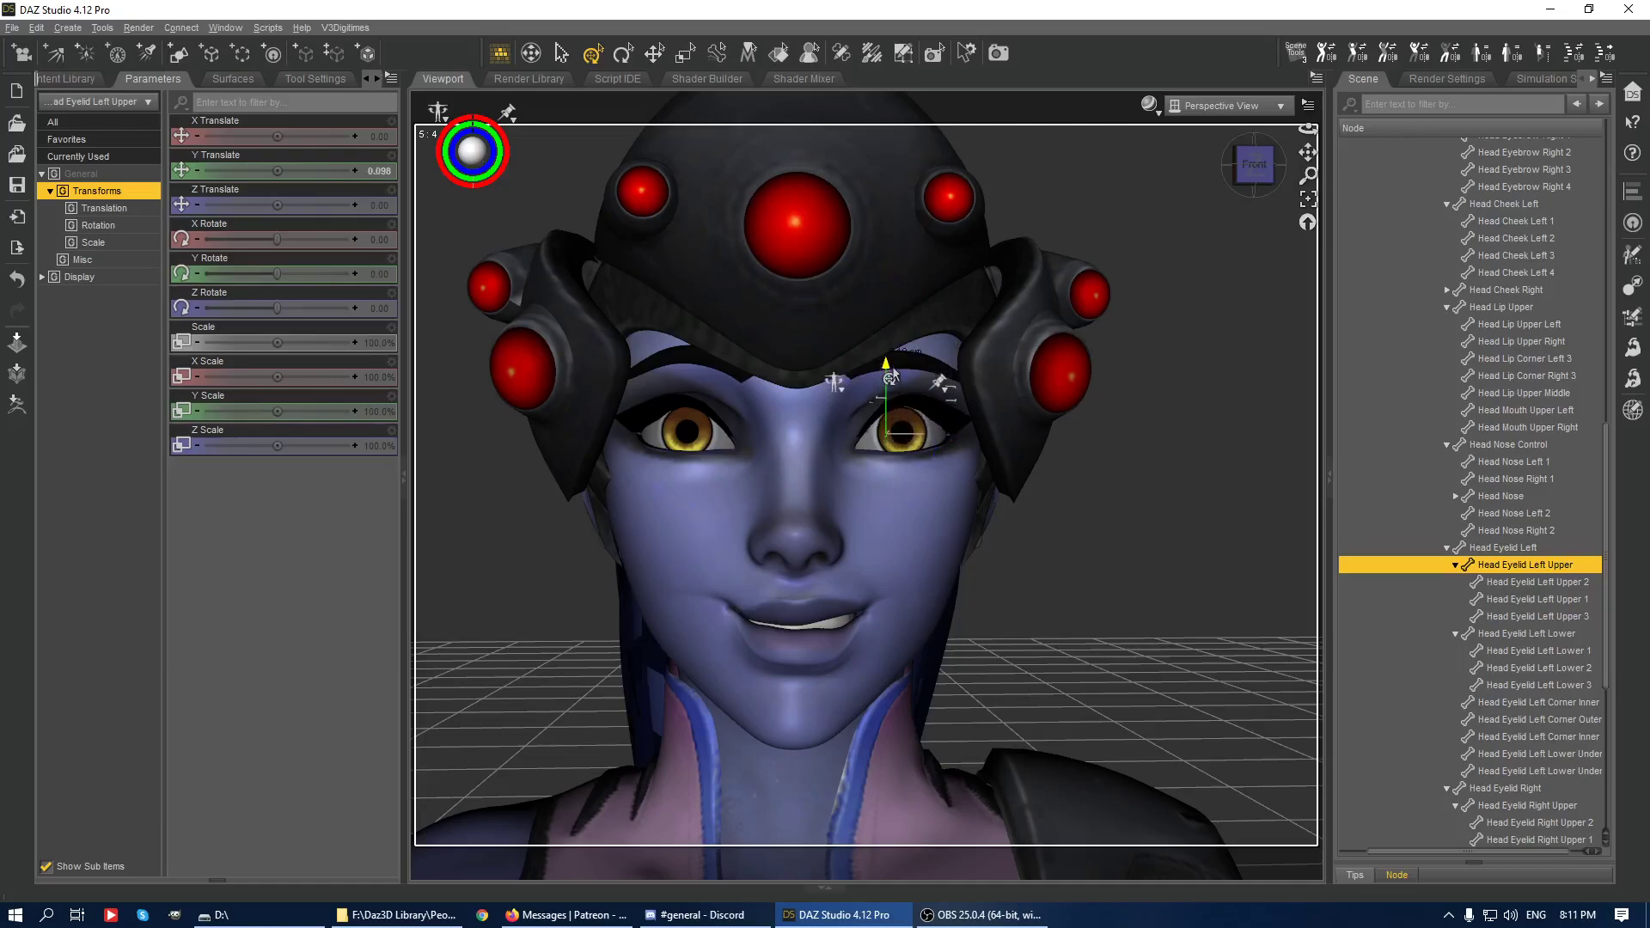
left_click(1101, 423)
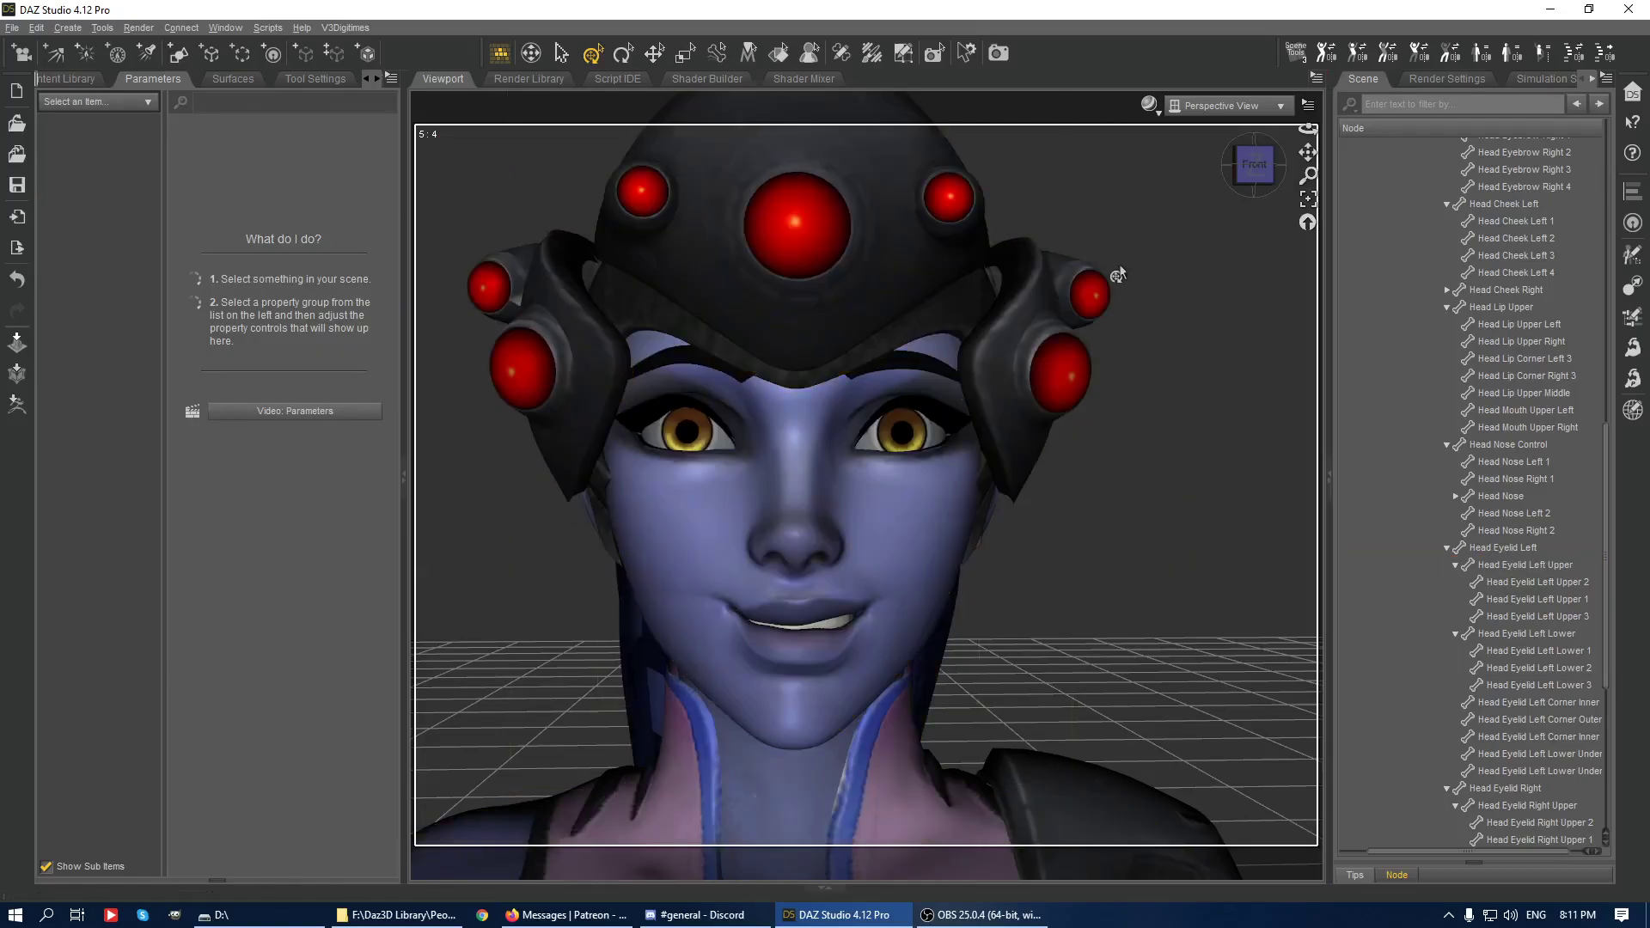
- Select the Widowmaker Head figure in the scene hierarchy and zero the selected item
scroll(1472, 276, "down", 2)
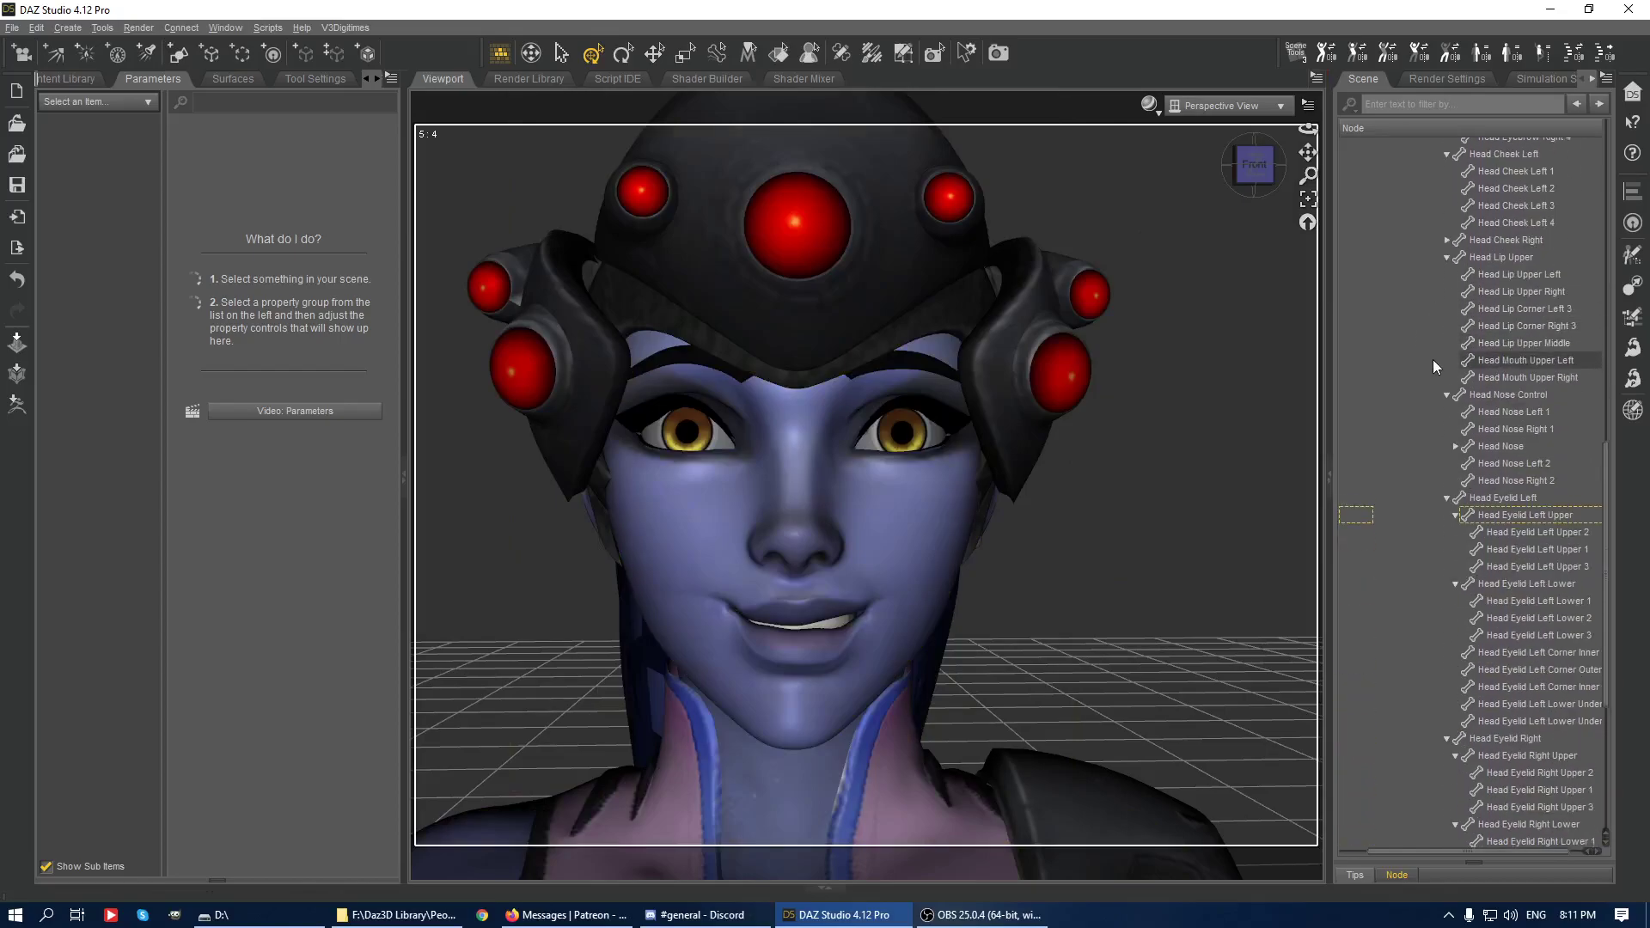
scroll(1453, 444, "up", 12)
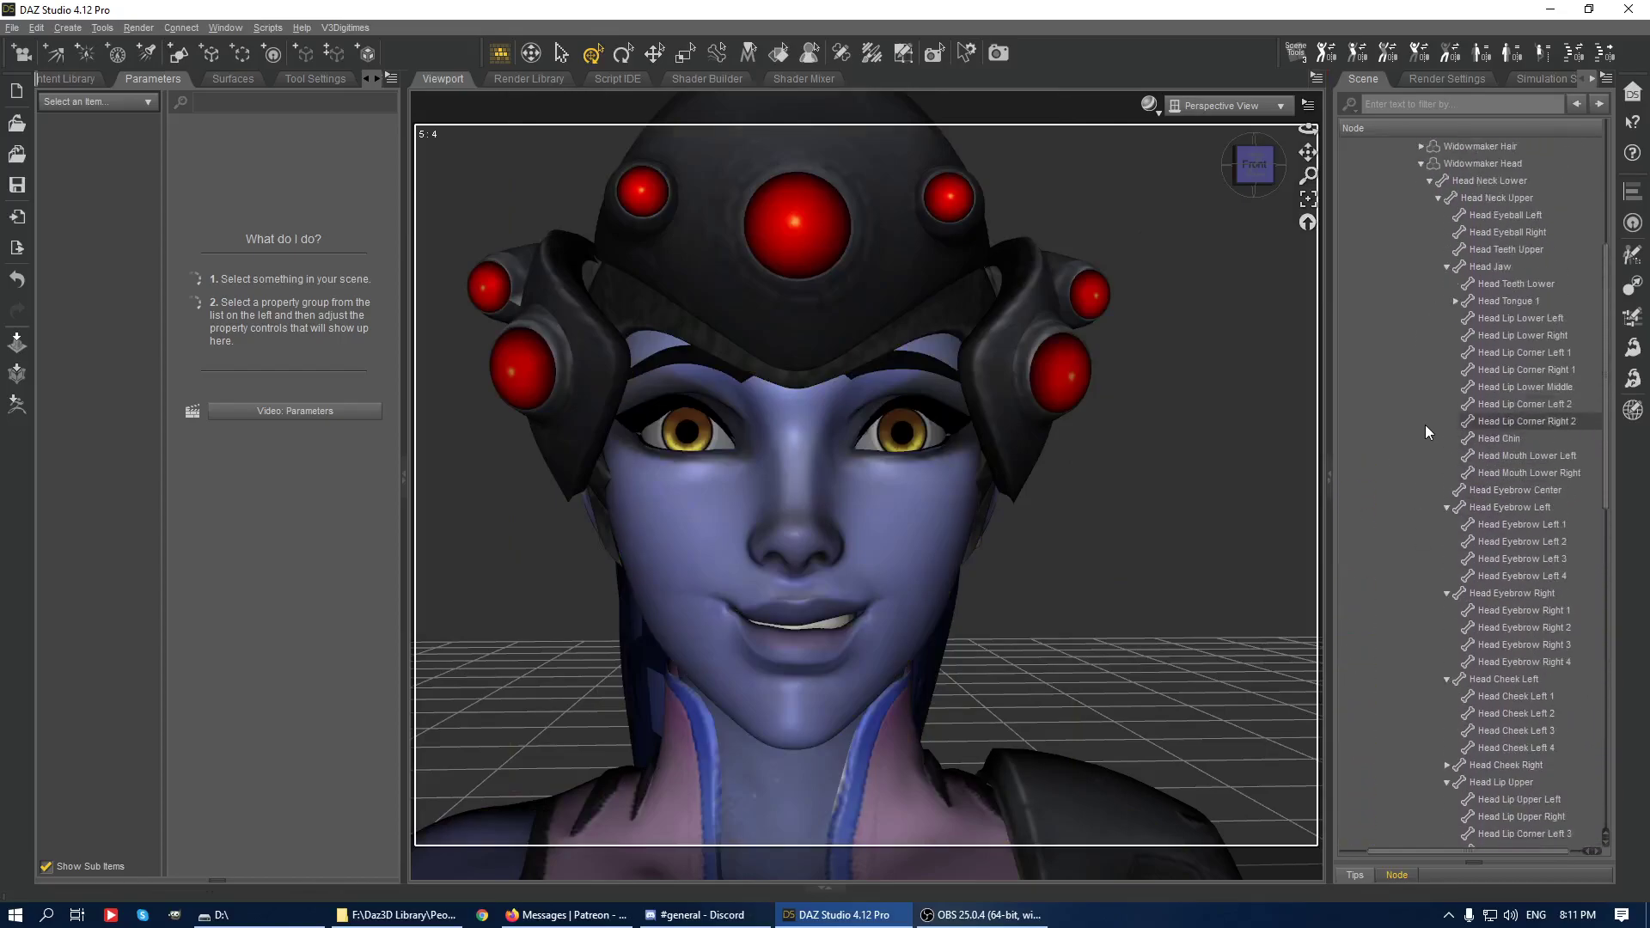
left_click(1482, 425)
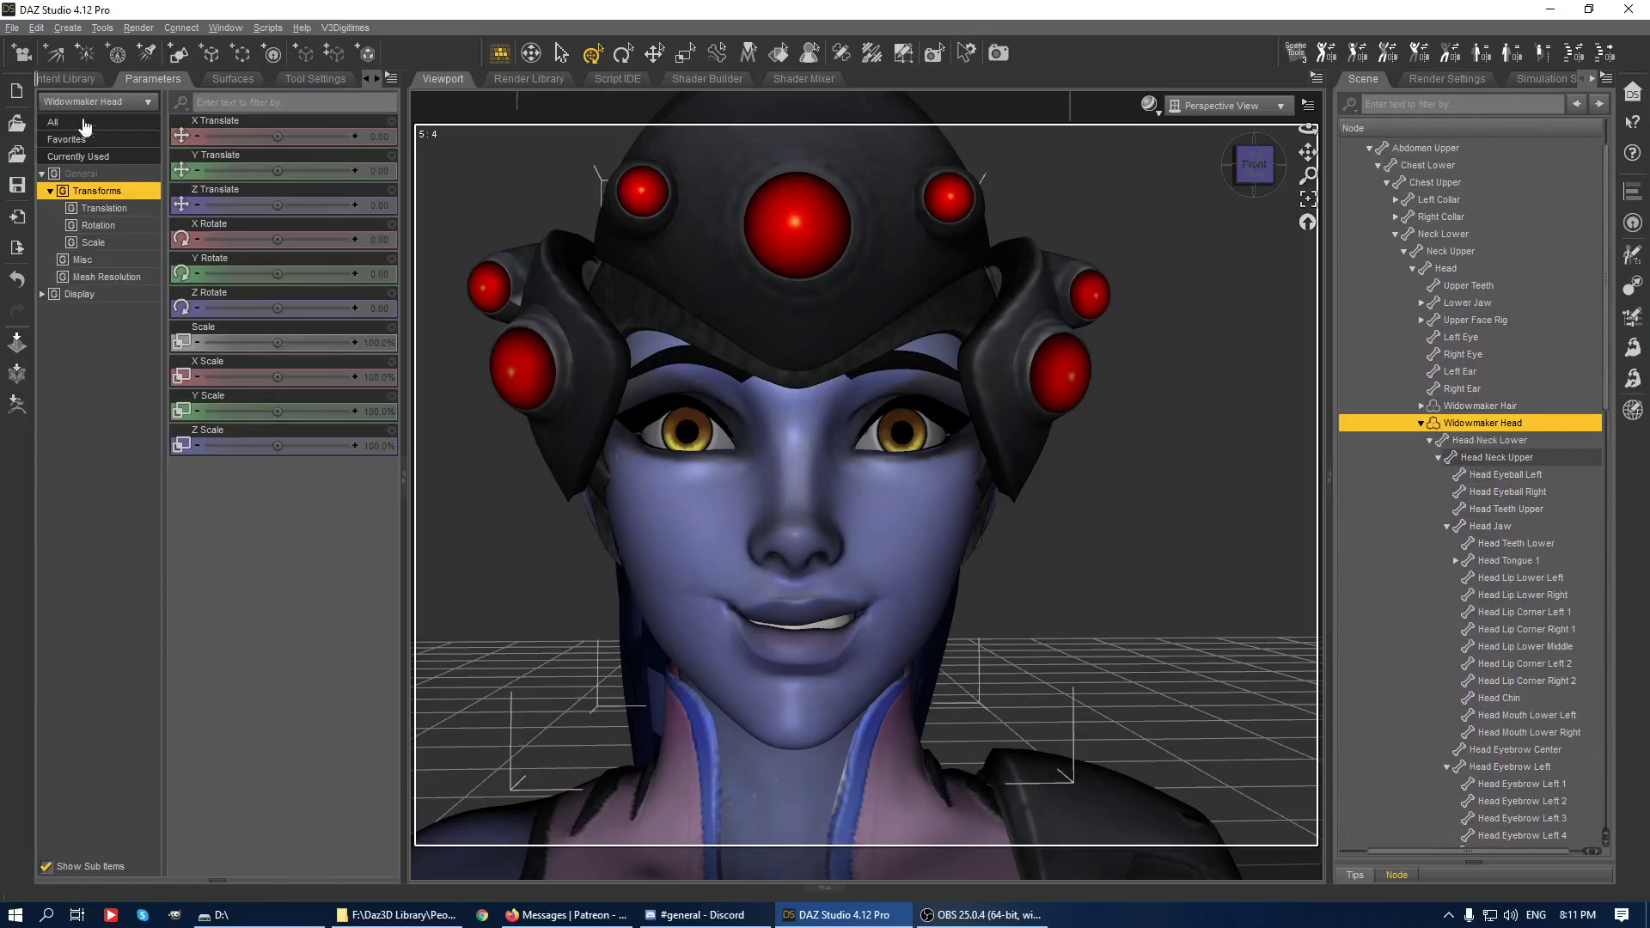
left_click(68, 27)
mouse_move(36, 28)
mouse_move(78, 164)
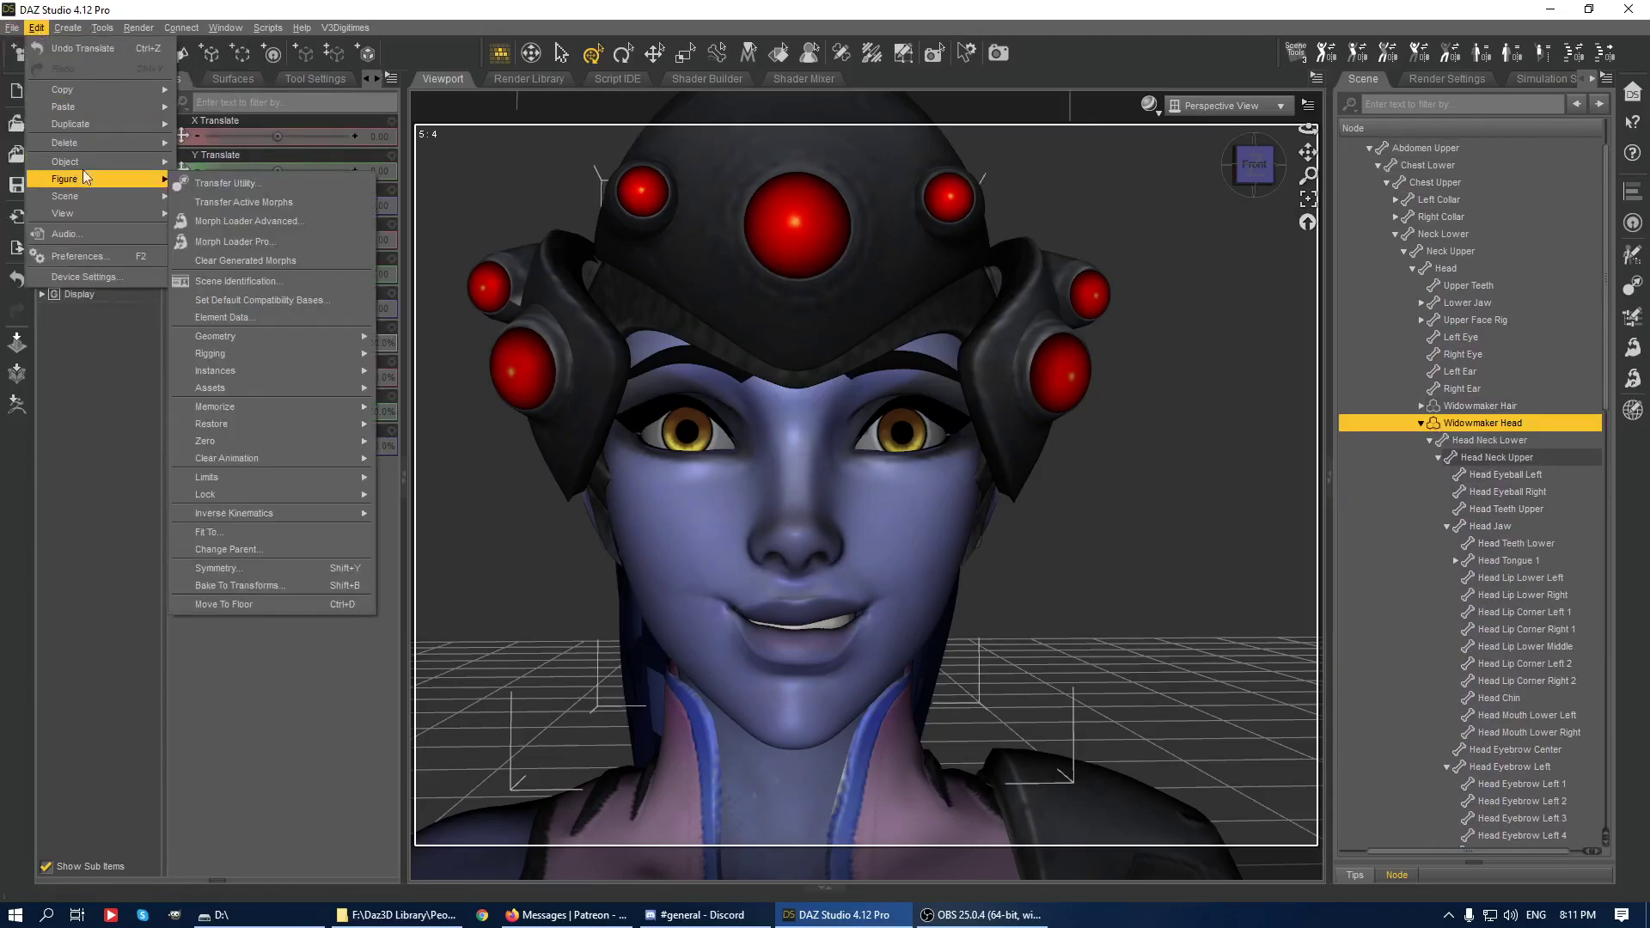
mouse_move(272, 380)
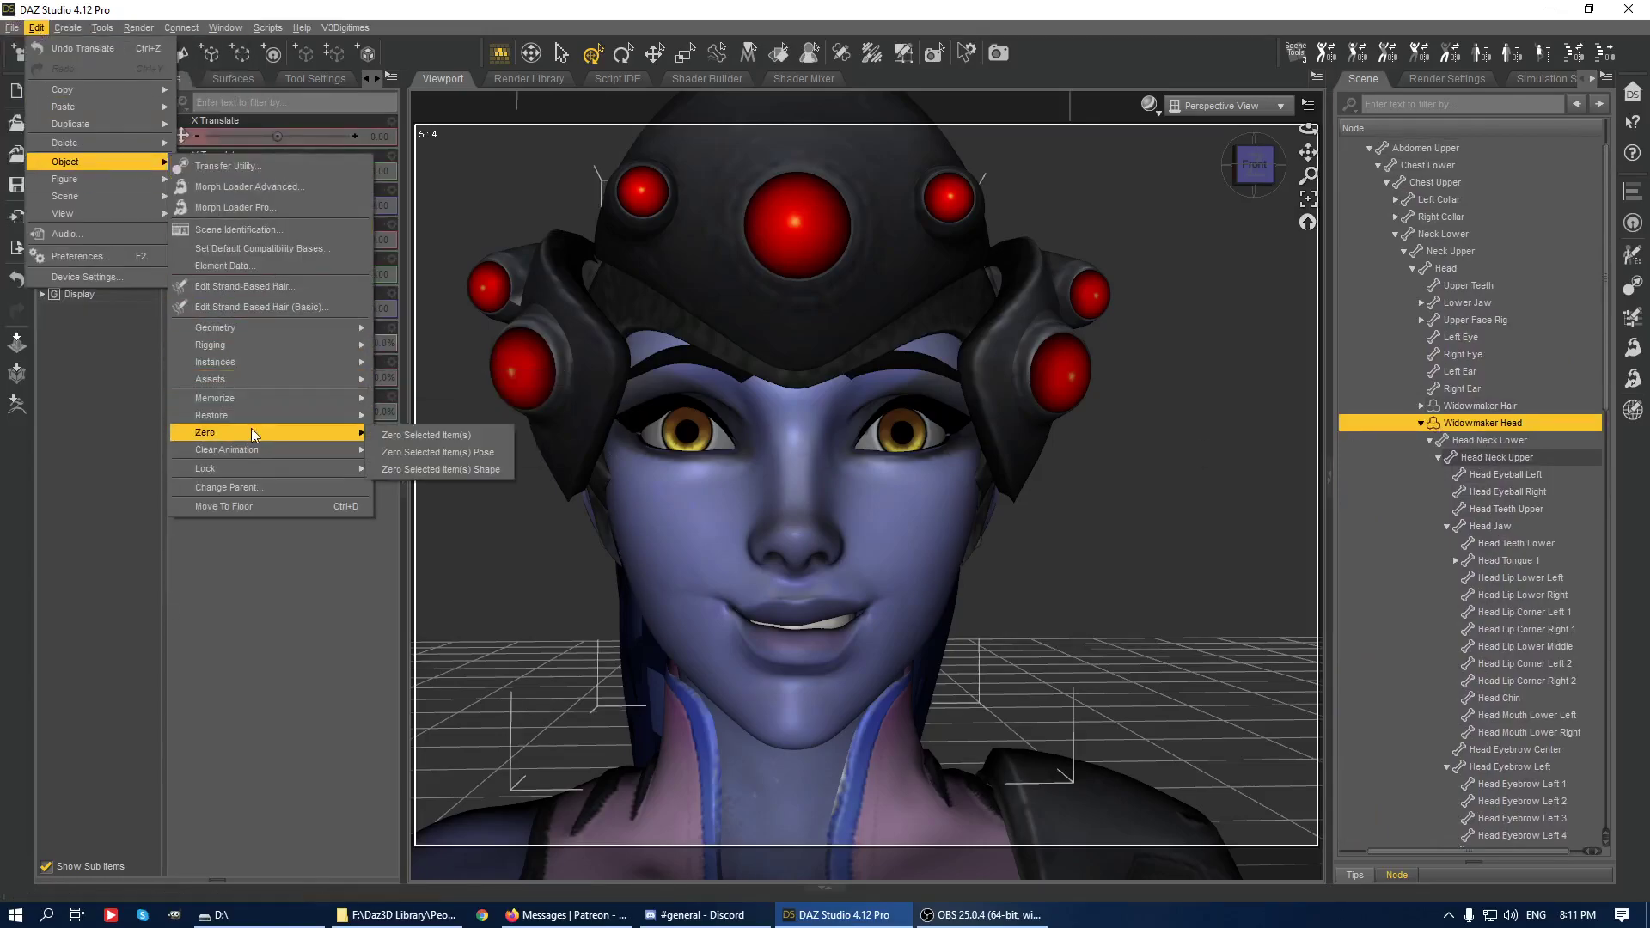
mouse_move(337, 432)
left_click(450, 438)
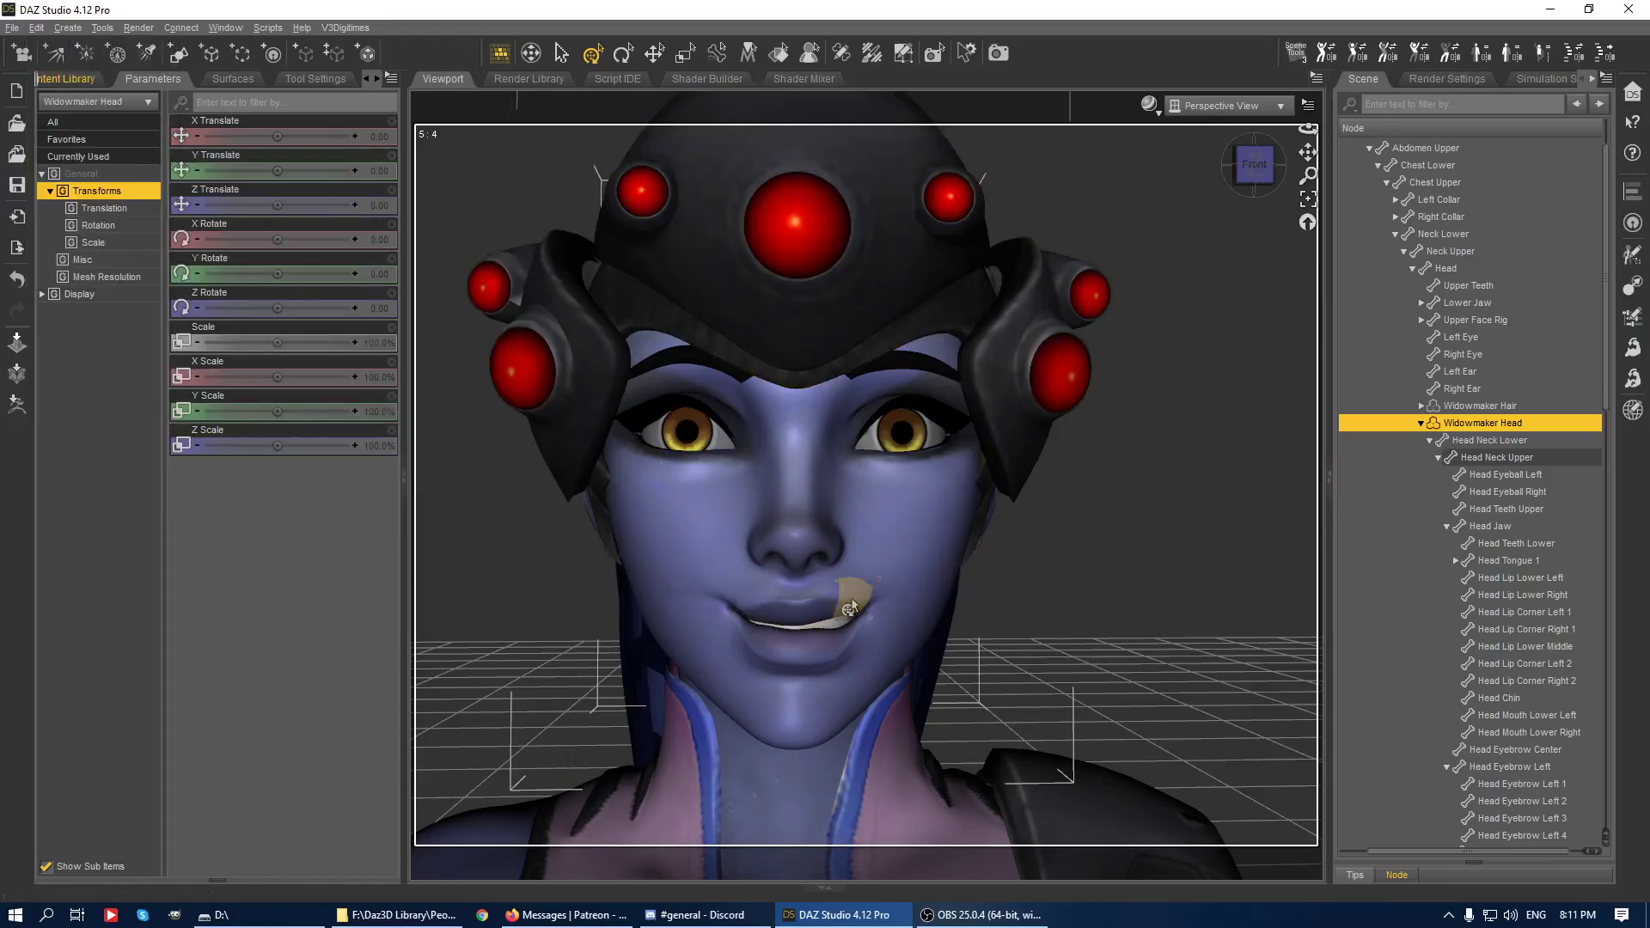
- Zero the pose of the whole Widowmaker Head figure, including all its facial bones
left_click(36, 27)
mouse_move(103, 179)
mouse_move(365, 442)
left_click(500, 463)
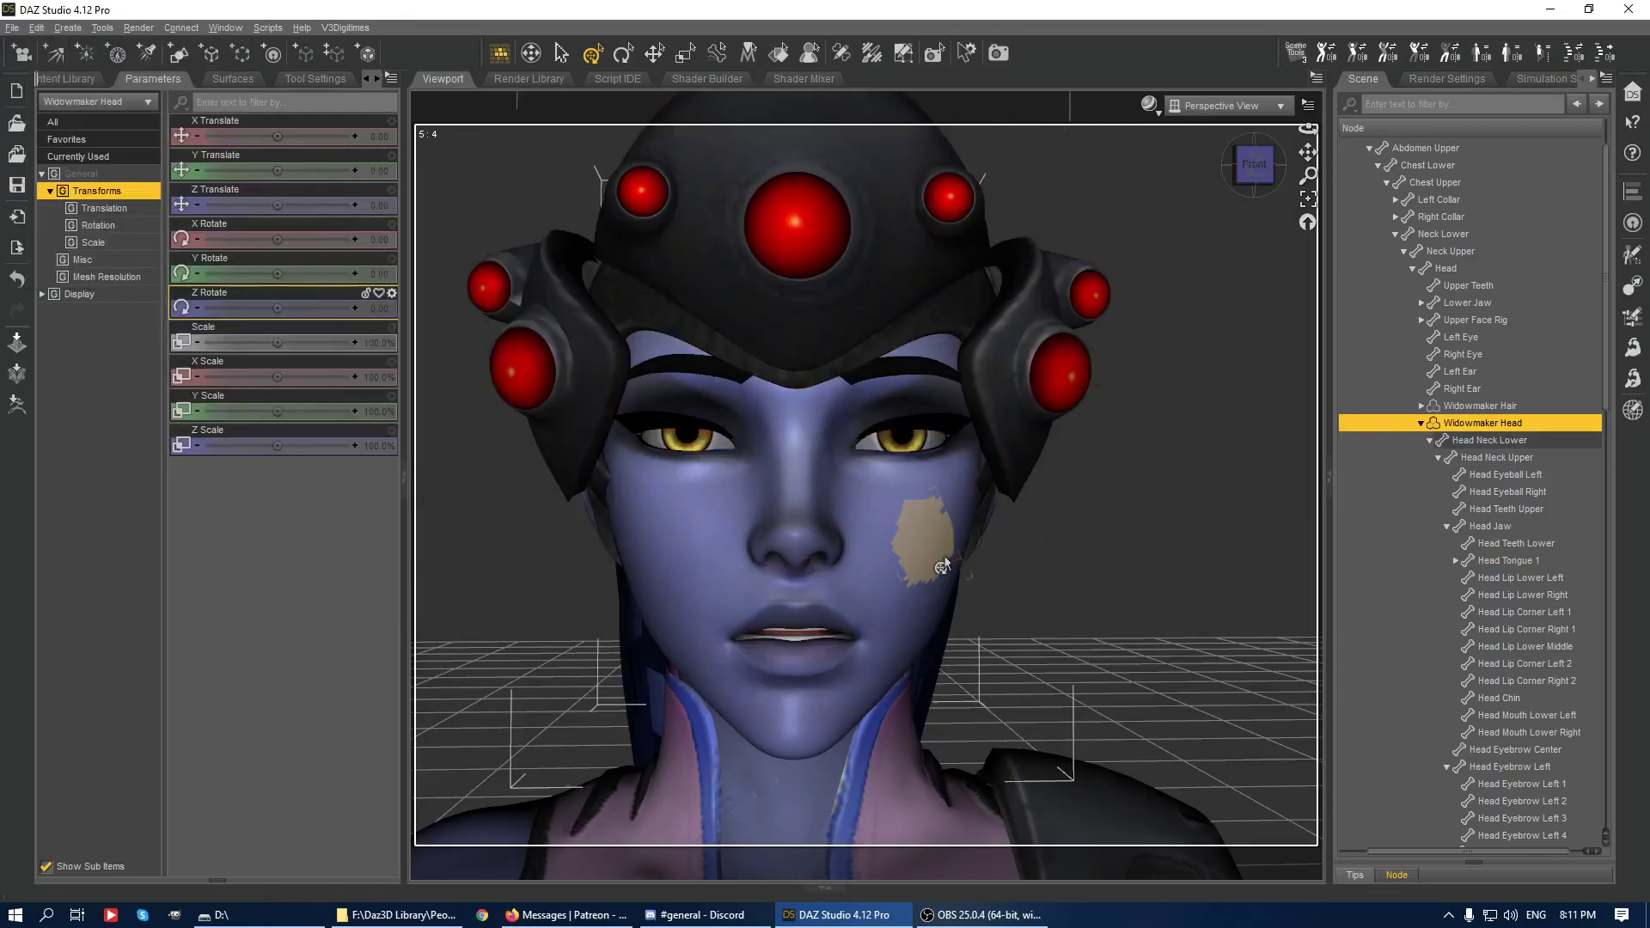
- Examine the face from a three-quarter angle and switch to OBS
left_click(1257, 180)
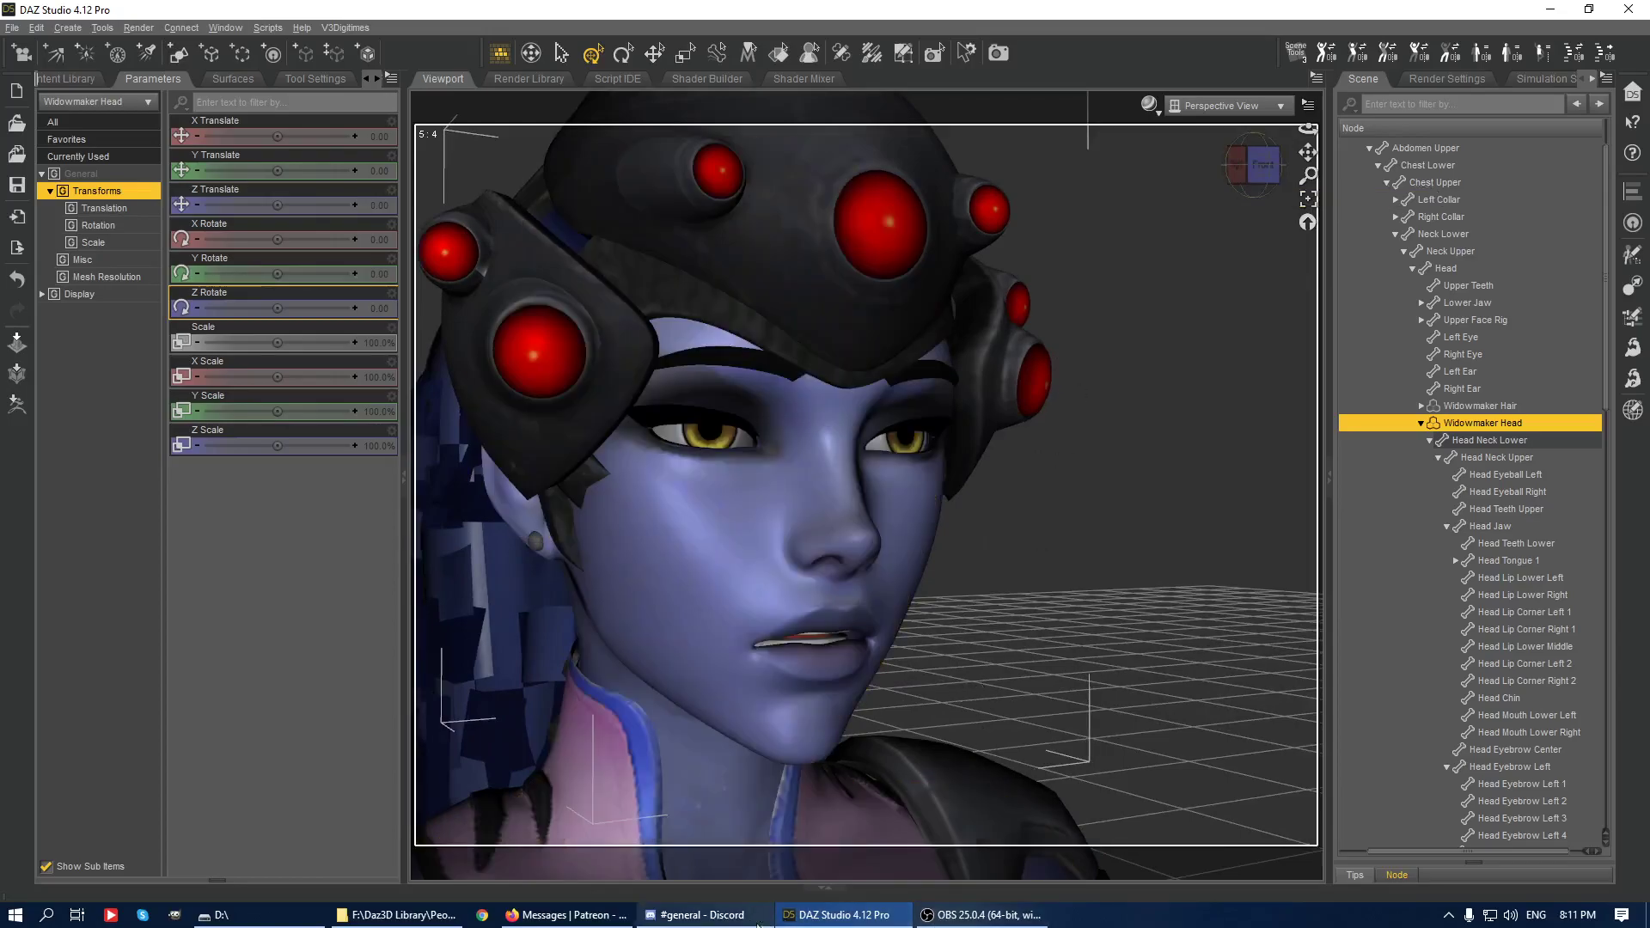
left_click(972, 916)
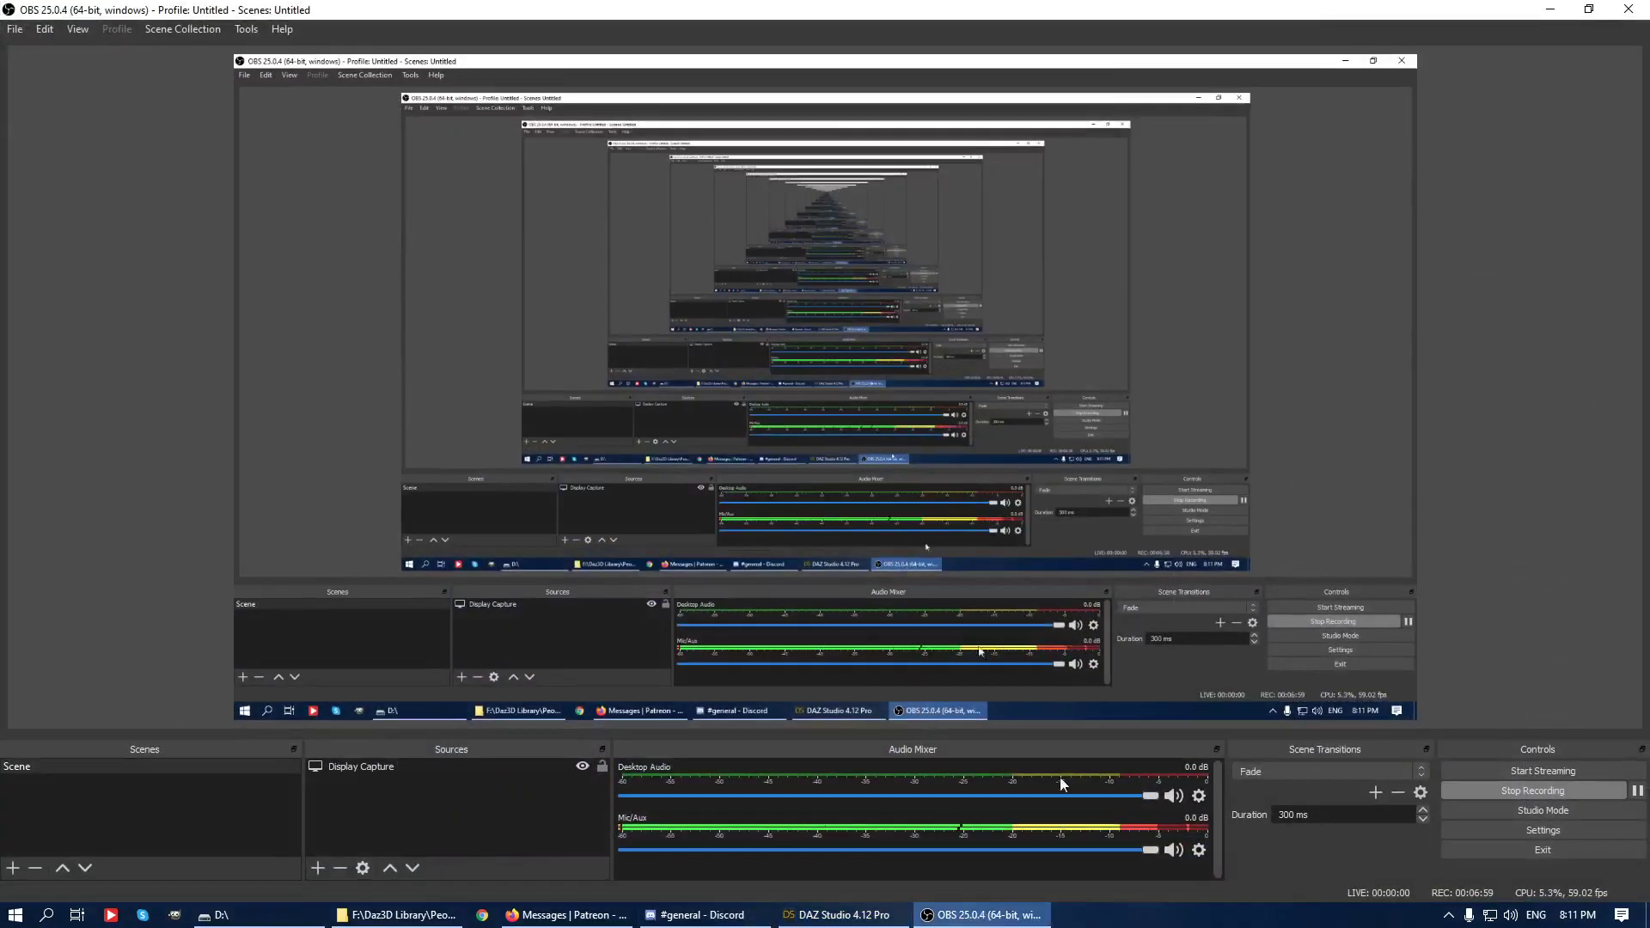